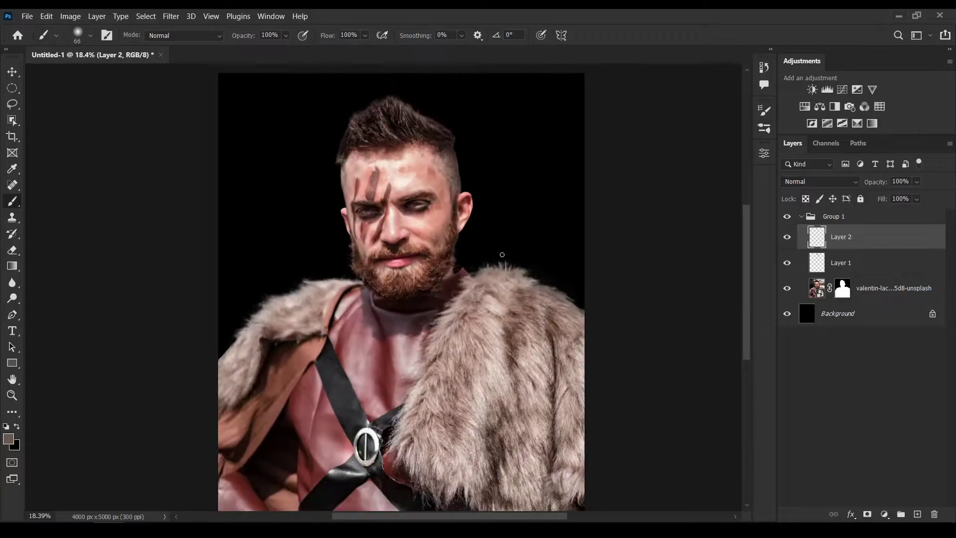
- Sample the fur colour near the shoulder and brush fur strands on Layer 2
{"action": "scroll", "coordinate": [501, 255], "scroll_direction": "up", "scroll_amount": 6}
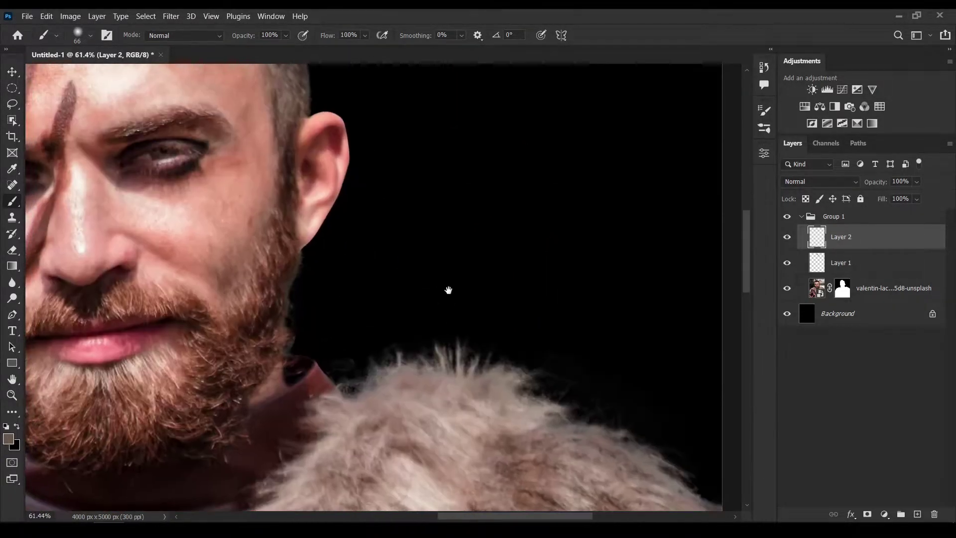
{"action": "left_click", "coordinate": [404, 350], "text": "alt"}
{"action": "scroll", "coordinate": [404, 350], "scroll_direction": "up", "scroll_amount": 3}
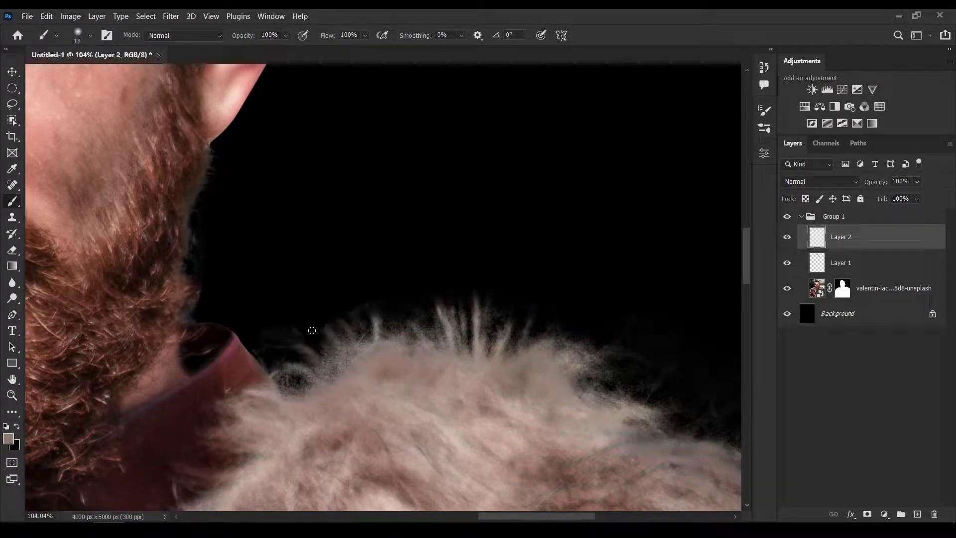
{"action": "left_click", "coordinate": [373, 320], "text": "alt"}
{"action": "left_click_drag", "start_coordinate": [433, 348], "coordinate": [374, 304]}
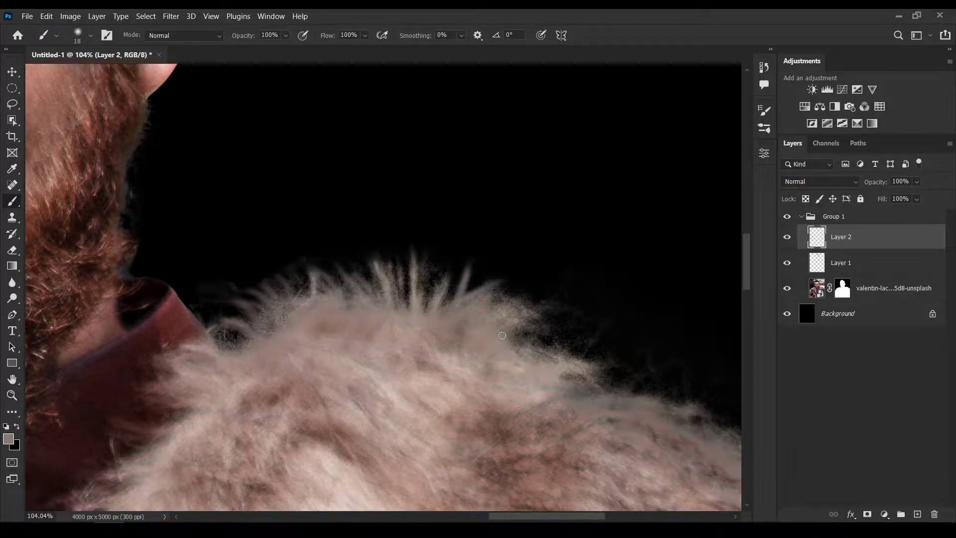
{"action": "scroll", "coordinate": [546, 251], "scroll_direction": "down", "scroll_amount": 3}
{"action": "scroll", "coordinate": [596, 228], "scroll_direction": "up", "scroll_amount": 3}
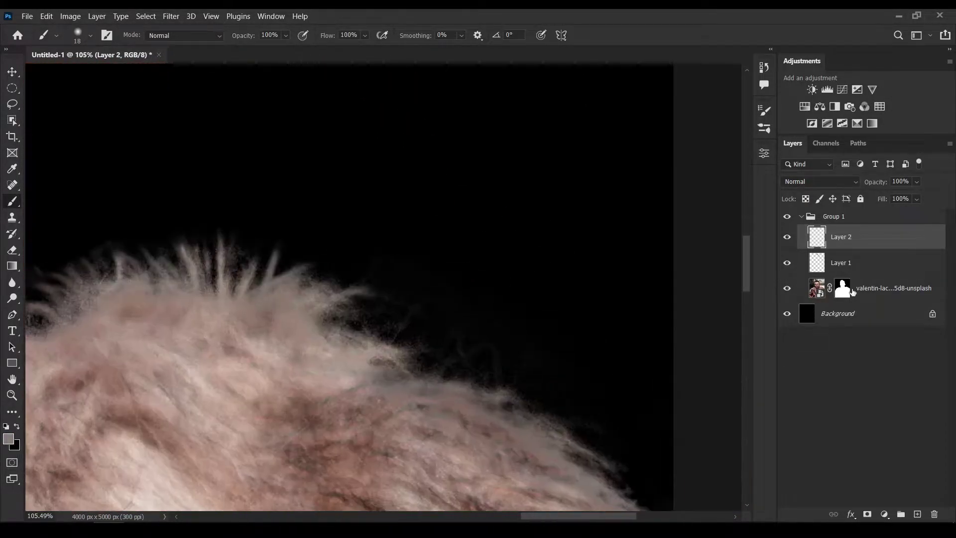
- Clean up the left shoulder edge on the portrait's layer mask and collapse Group 1
{"action": "left_click", "coordinate": [852, 292]}
{"action": "scroll", "coordinate": [408, 241], "scroll_direction": "down", "scroll_amount": 3}
{"action": "scroll", "coordinate": [348, 323], "scroll_direction": "up", "scroll_amount": 2}
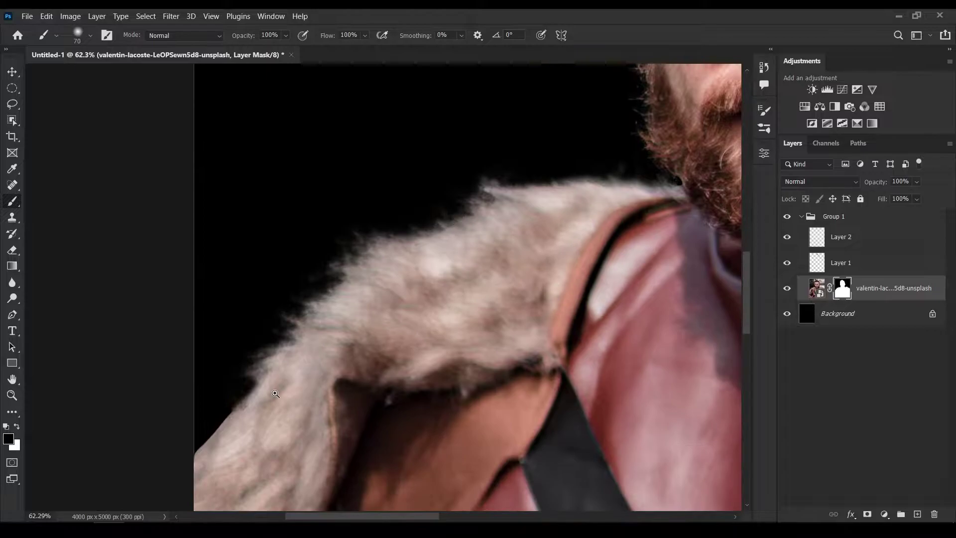
{"action": "scroll", "coordinate": [270, 385], "scroll_direction": "up", "scroll_amount": 2}
{"action": "scroll", "coordinate": [258, 402], "scroll_direction": "down", "scroll_amount": 5}
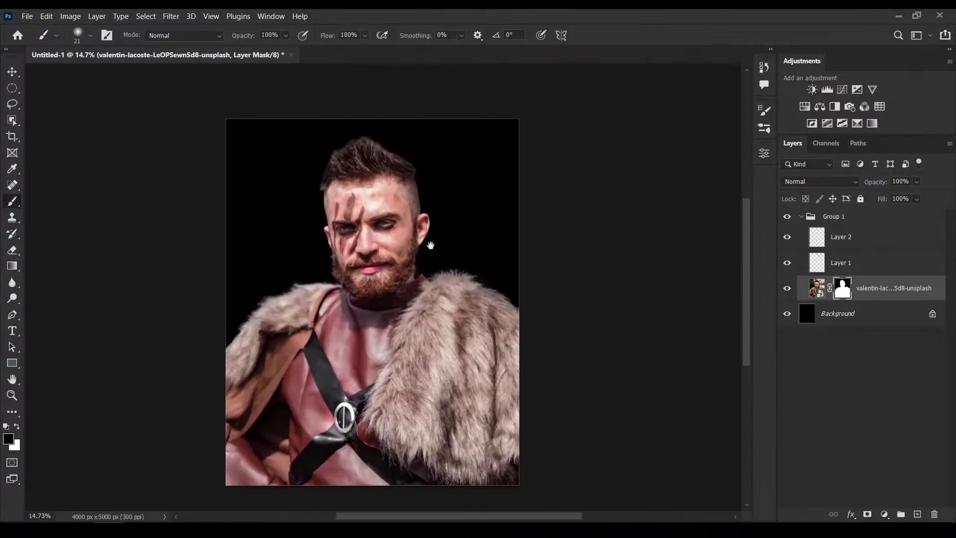
{"action": "left_click", "coordinate": [800, 216]}
- Add a Curves adjustment layer, plus a hidden, unmasked portrait copy below Group 1
{"action": "left_click", "coordinate": [842, 89]}
{"action": "left_click", "coordinate": [836, 242]}
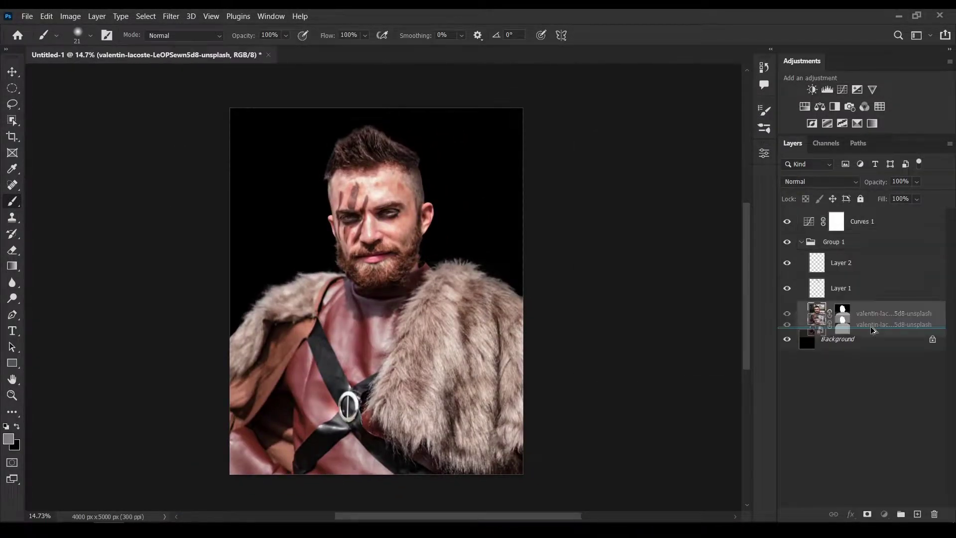
{"action": "left_click_drag", "start_coordinate": [832, 263], "coordinate": [936, 514]}
{"action": "key", "text": "ctrl+t"}
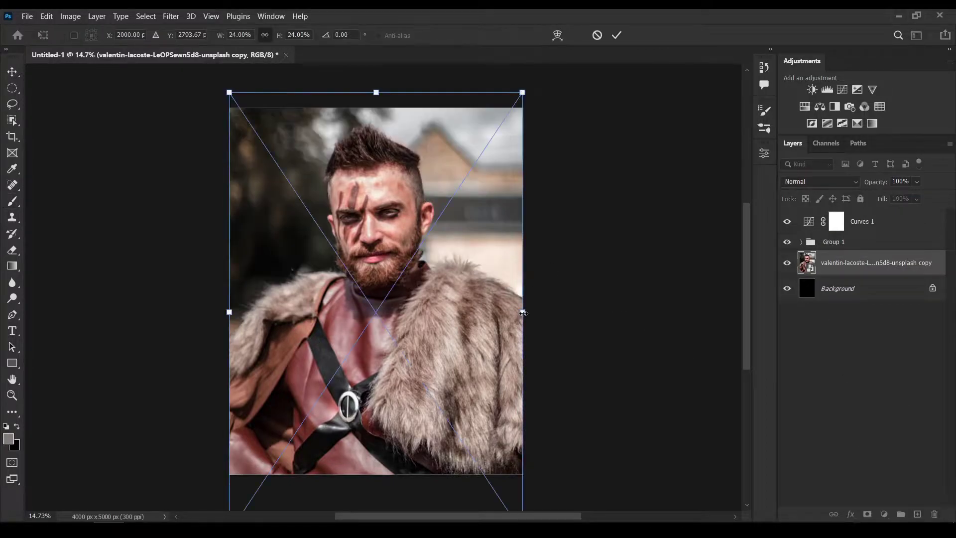
{"action": "left_click", "coordinate": [616, 35]}
{"action": "key", "text": "b"}
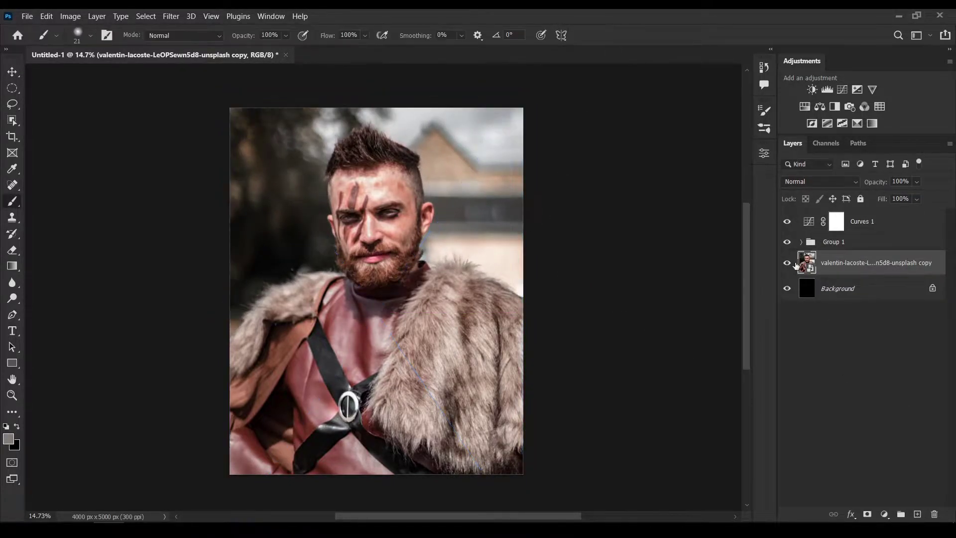
{"action": "left_click", "coordinate": [786, 262]}
- Pull the Curves 1 highlights and midtones down to heavily darken the portrait
{"action": "left_click", "coordinate": [871, 221]}
{"action": "double_click", "coordinate": [818, 221]}
{"action": "left_click_drag", "start_coordinate": [730, 233], "coordinate": [729, 281]}
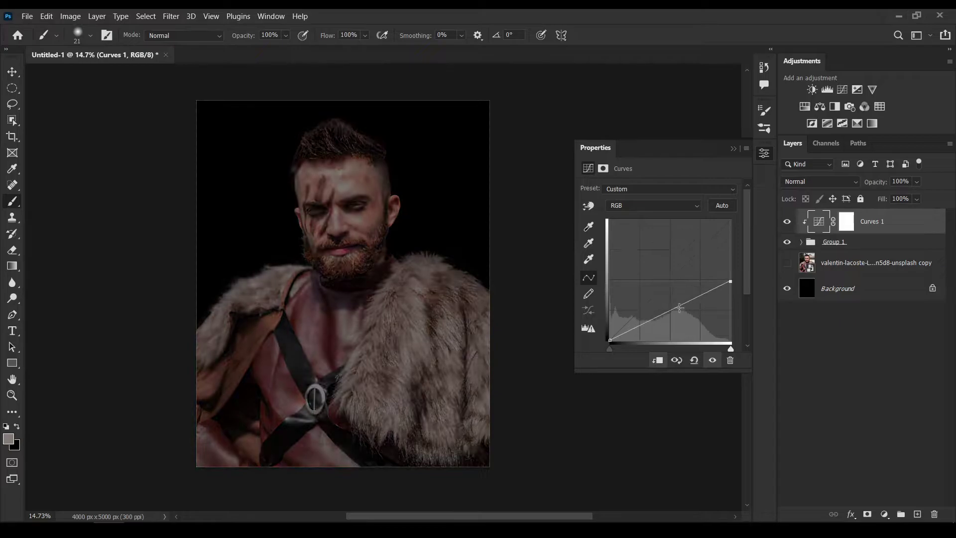
{"action": "left_click_drag", "start_coordinate": [675, 308], "coordinate": [733, 303]}
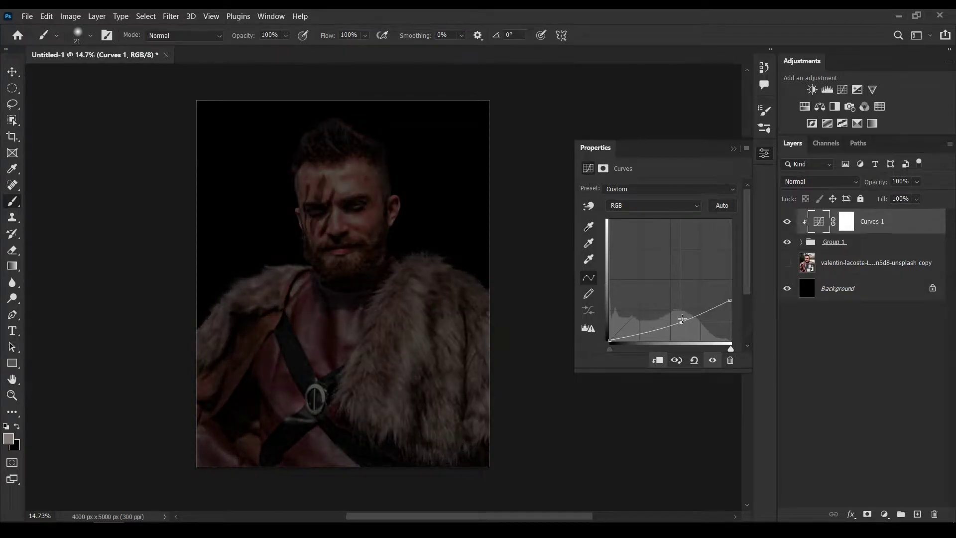
{"action": "mouse_move", "coordinate": [682, 318]}
{"action": "left_mouse_down"}
{"action": "mouse_move", "coordinate": [682, 299]}
{"action": "mouse_move", "coordinate": [675, 316]}
{"action": "left_mouse_up"}
{"action": "left_click", "coordinate": [733, 148]}
{"action": "scroll", "coordinate": [401, 214], "scroll_direction": "up", "scroll_amount": 3}
{"action": "scroll", "coordinate": [443, 219], "scroll_direction": "down", "scroll_amount": 1}
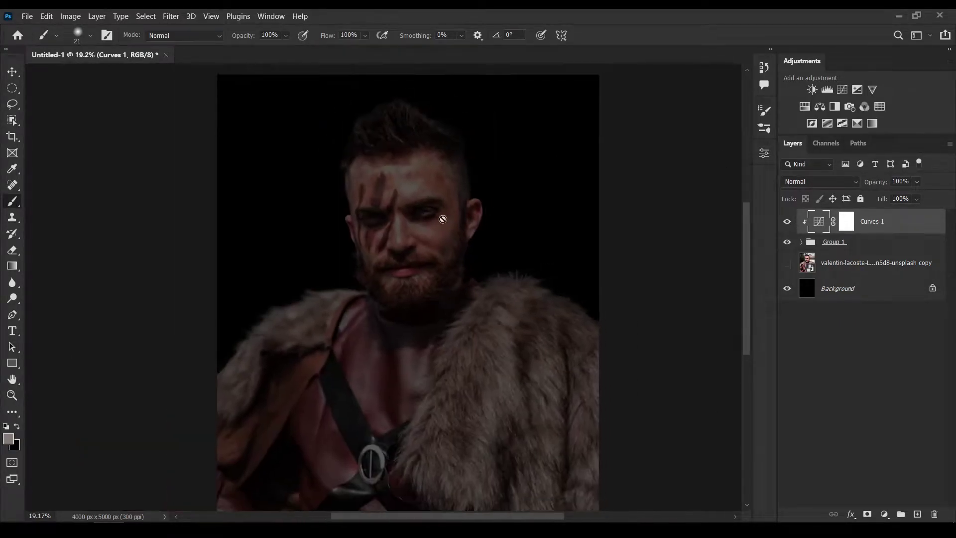
{"action": "scroll", "coordinate": [426, 213], "scroll_direction": "up", "scroll_amount": 3}
{"action": "scroll", "coordinate": [483, 159], "scroll_direction": "up", "scroll_amount": 1}
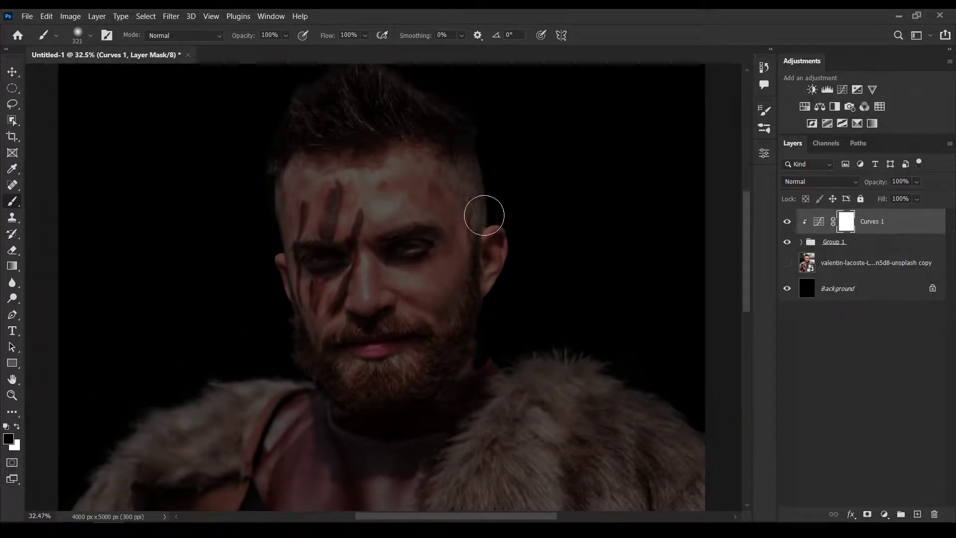
- Paint the Curves 1 mask over the temple, ear, forehead and chest fur to restore them
{"action": "left_click_drag", "start_coordinate": [484, 215], "coordinate": [473, 283]}
{"action": "key", "text": "bracketleft"}
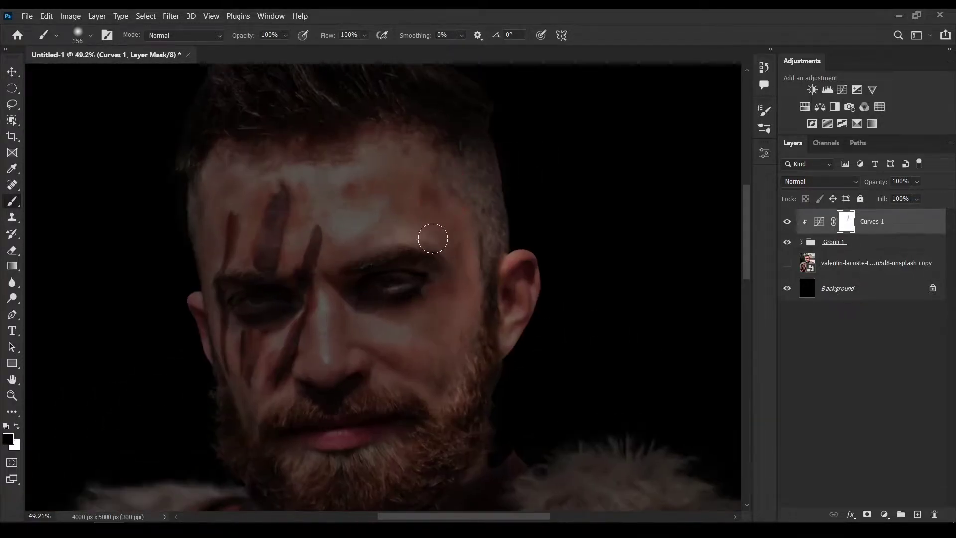
{"action": "left_click_drag", "start_coordinate": [431, 234], "coordinate": [438, 222]}
{"action": "scroll", "coordinate": [543, 208], "scroll_direction": "down", "scroll_amount": 2}
{"action": "scroll", "coordinate": [543, 209], "scroll_direction": "down", "scroll_amount": 3}
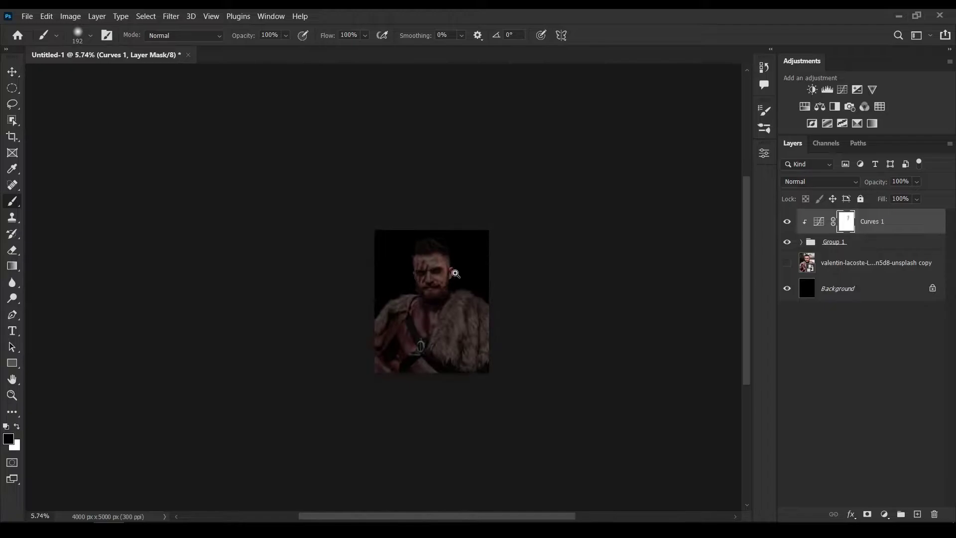
{"action": "scroll", "coordinate": [400, 298], "scroll_direction": "up", "scroll_amount": 5}
{"action": "scroll", "coordinate": [585, 286], "scroll_direction": "down", "scroll_amount": 3}
{"action": "scroll", "coordinate": [572, 256], "scroll_direction": "down", "scroll_amount": 2}
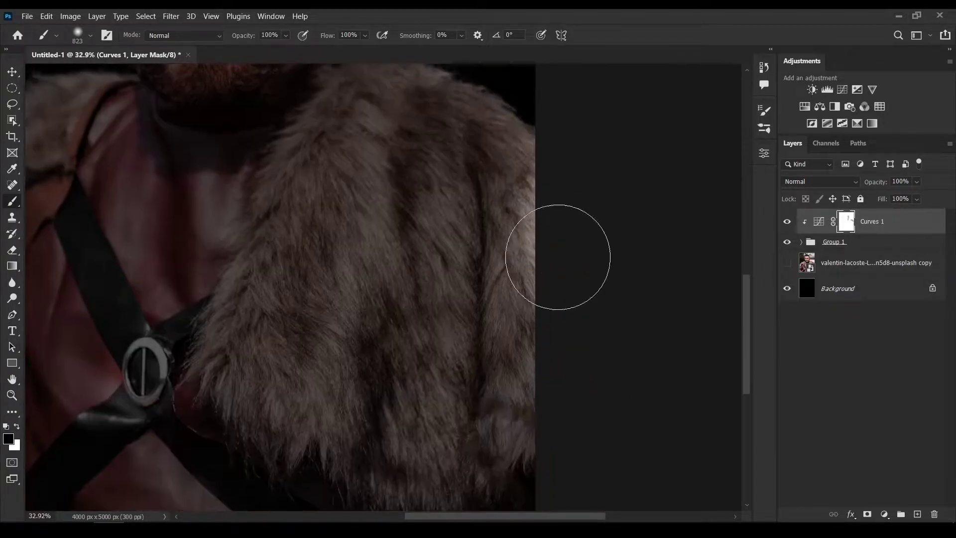
{"action": "scroll", "coordinate": [495, 271], "scroll_direction": "up", "scroll_amount": 2}
{"action": "key", "text": "bracketleft"}
{"action": "scroll", "coordinate": [457, 250], "scroll_direction": "down", "scroll_amount": 2}
{"action": "scroll", "coordinate": [374, 361], "scroll_direction": "up", "scroll_amount": 2}
{"action": "left_click_drag", "start_coordinate": [373, 362], "coordinate": [410, 334]}
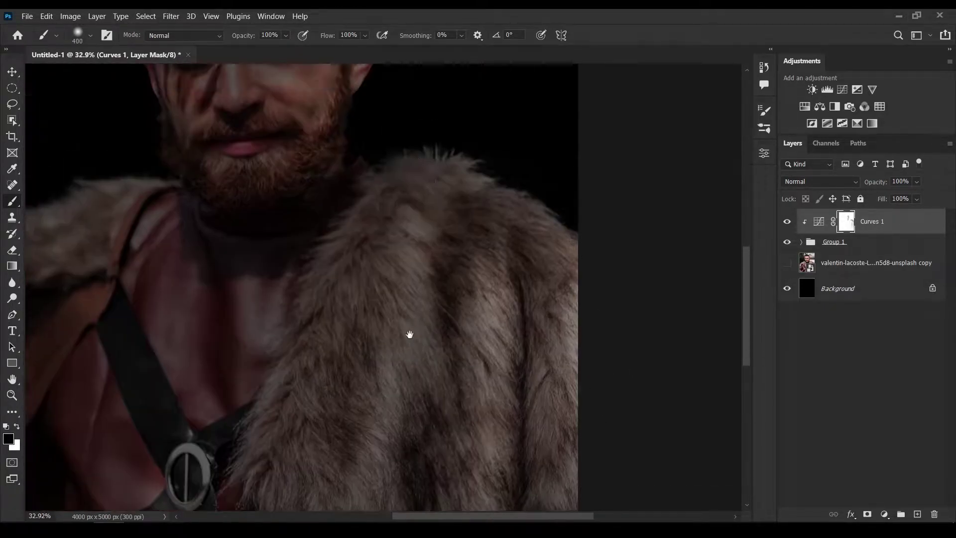
{"action": "scroll", "coordinate": [469, 483], "scroll_direction": "down", "scroll_amount": 2}
{"action": "scroll", "coordinate": [367, 344], "scroll_direction": "up", "scroll_amount": 3}
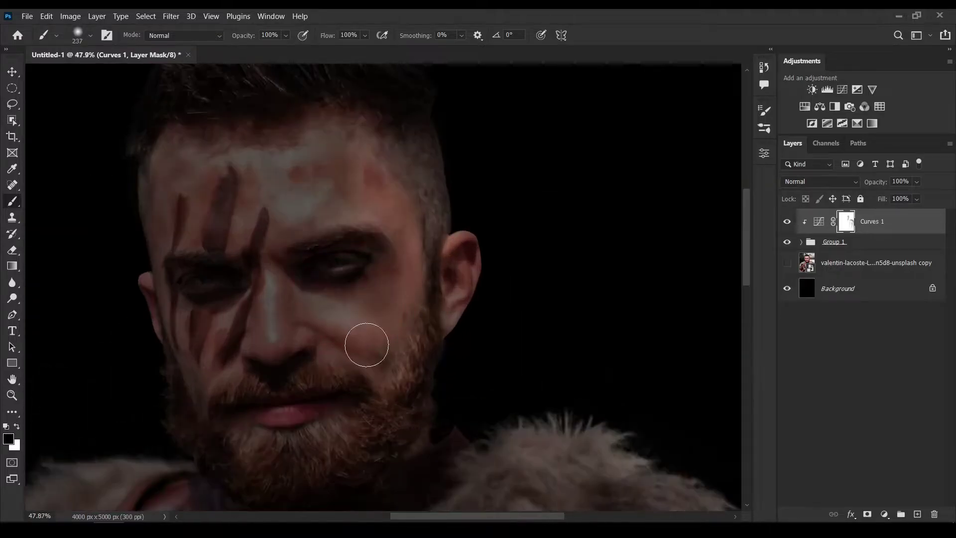
{"action": "left_click_drag", "start_coordinate": [405, 248], "coordinate": [367, 248]}
{"action": "scroll", "coordinate": [257, 347], "scroll_direction": "up", "scroll_amount": 2}
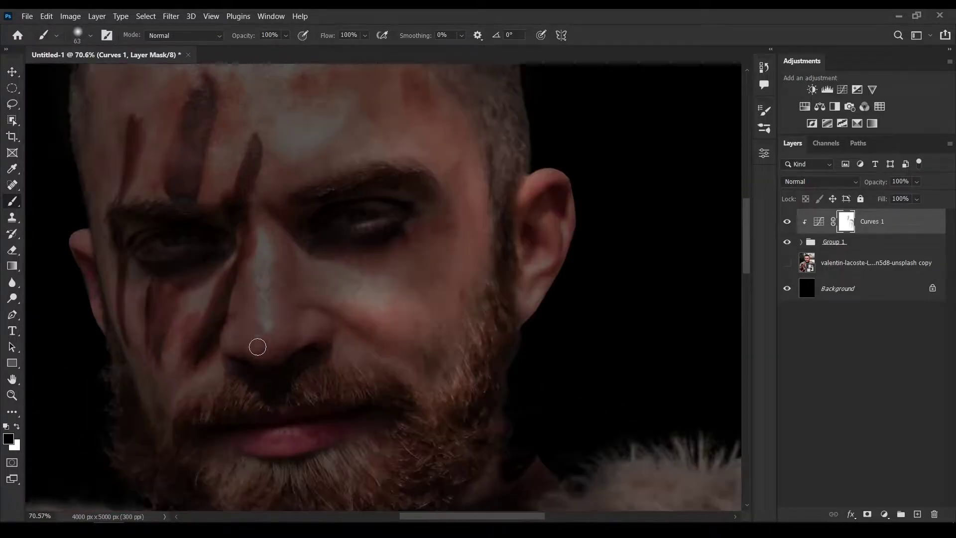
{"action": "scroll", "coordinate": [269, 319], "scroll_direction": "down", "scroll_amount": 2}
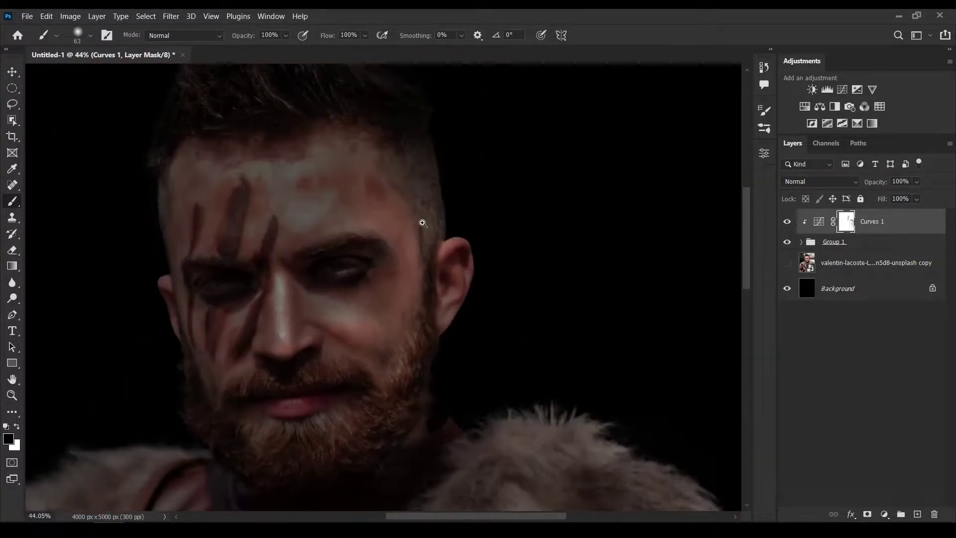
{"action": "scroll", "coordinate": [335, 228], "scroll_direction": "up", "scroll_amount": 1}
{"action": "scroll", "coordinate": [344, 267], "scroll_direction": "up", "scroll_amount": 1}
{"action": "scroll", "coordinate": [401, 225], "scroll_direction": "down", "scroll_amount": 1}
{"action": "scroll", "coordinate": [400, 225], "scroll_direction": "up", "scroll_amount": 1}
- Switch to white and refine the Curves 1 mask around the lower face and beard
{"action": "key", "text": "x"}
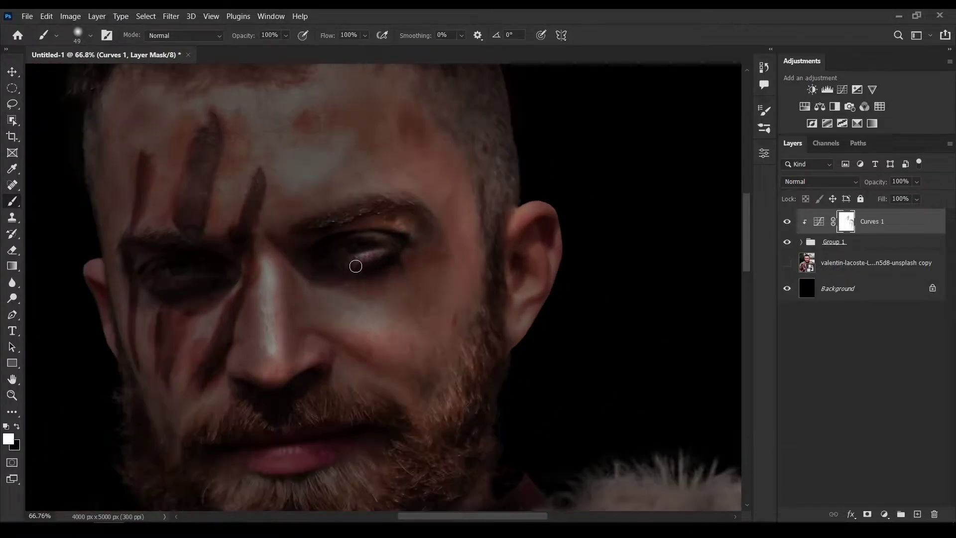
{"action": "scroll", "coordinate": [445, 249], "scroll_direction": "down", "scroll_amount": 2}
{"action": "scroll", "coordinate": [514, 252], "scroll_direction": "down", "scroll_amount": 2}
{"action": "scroll", "coordinate": [276, 352], "scroll_direction": "up", "scroll_amount": 5}
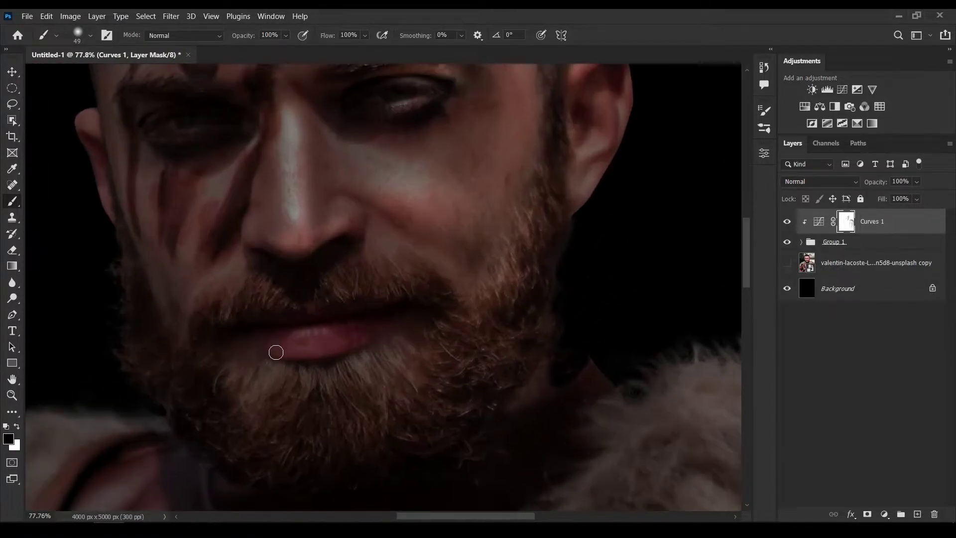
{"action": "scroll", "coordinate": [331, 279], "scroll_direction": "down", "scroll_amount": 2}
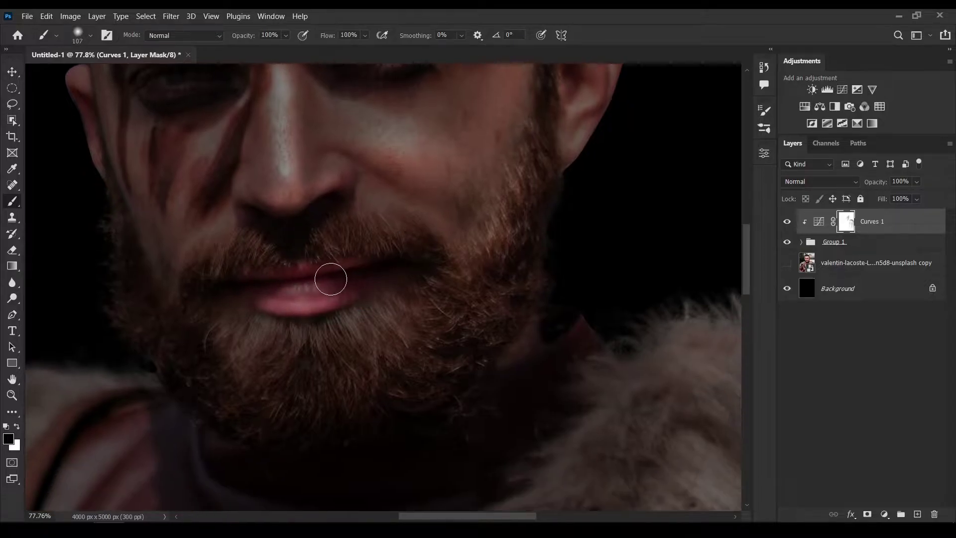
{"action": "scroll", "coordinate": [457, 239], "scroll_direction": "down", "scroll_amount": 2}
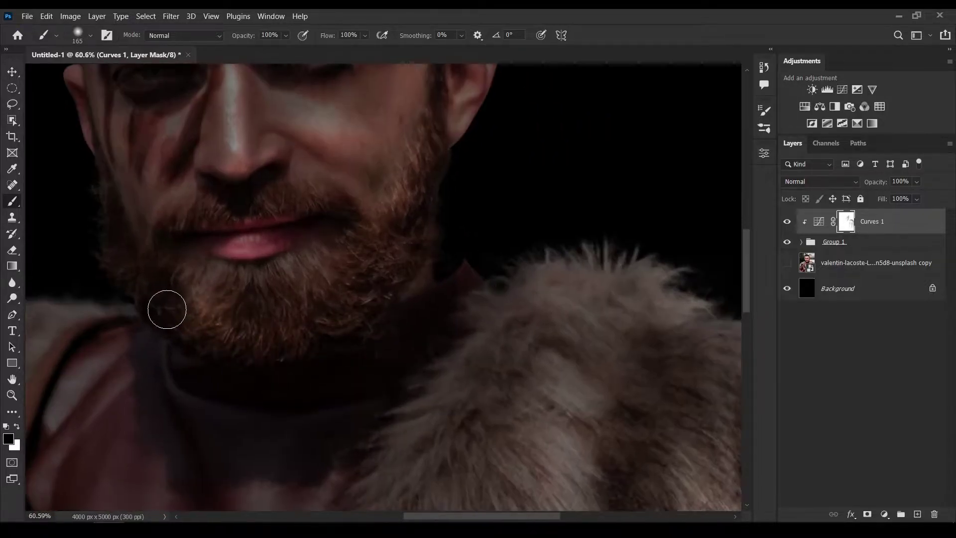
{"action": "scroll", "coordinate": [299, 288], "scroll_direction": "up", "scroll_amount": 2}
{"action": "scroll", "coordinate": [445, 189], "scroll_direction": "up", "scroll_amount": 3}
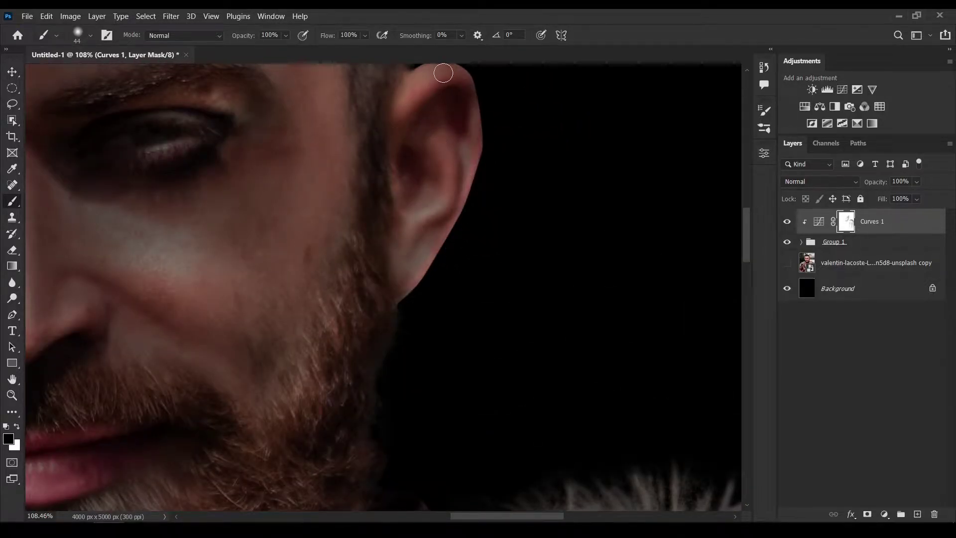
{"action": "scroll", "coordinate": [443, 73], "scroll_direction": "down", "scroll_amount": 3}
{"action": "key", "text": "bracketright"}
{"action": "key", "text": "bracketright"}
{"action": "key", "text": "bracketright"}
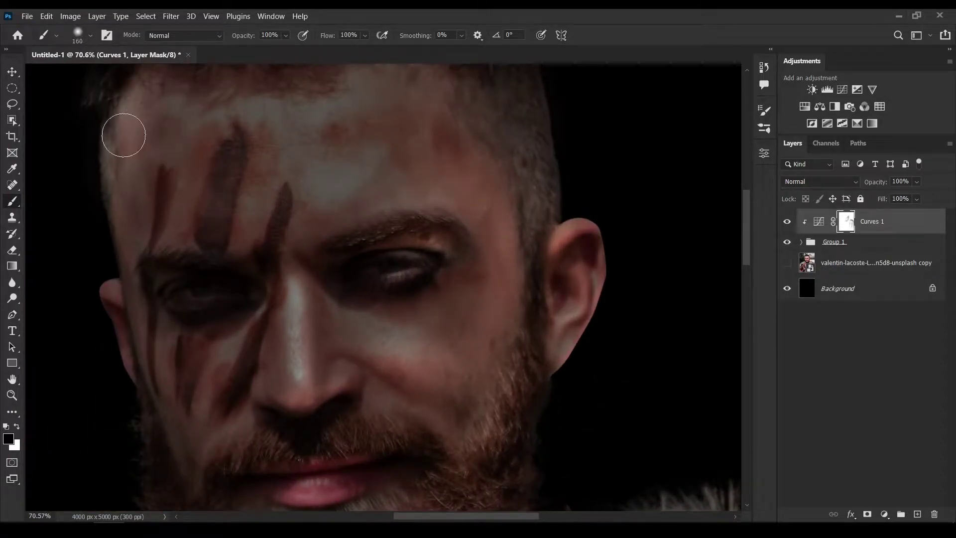
{"action": "key", "text": "bracketleft"}
{"action": "key", "text": "bracketleft"}
{"action": "left_click_drag", "start_coordinate": [222, 362], "coordinate": [254, 227]}
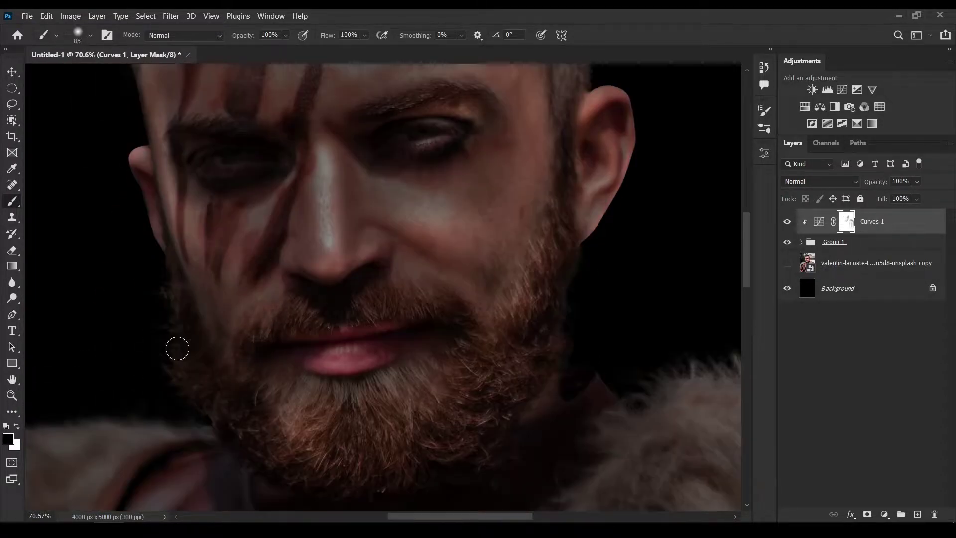
{"action": "scroll", "coordinate": [249, 224], "scroll_direction": "down", "scroll_amount": 5}
{"action": "key", "text": "bracketright"}
{"action": "key", "text": "bracketright"}
{"action": "key", "text": "bracketright"}
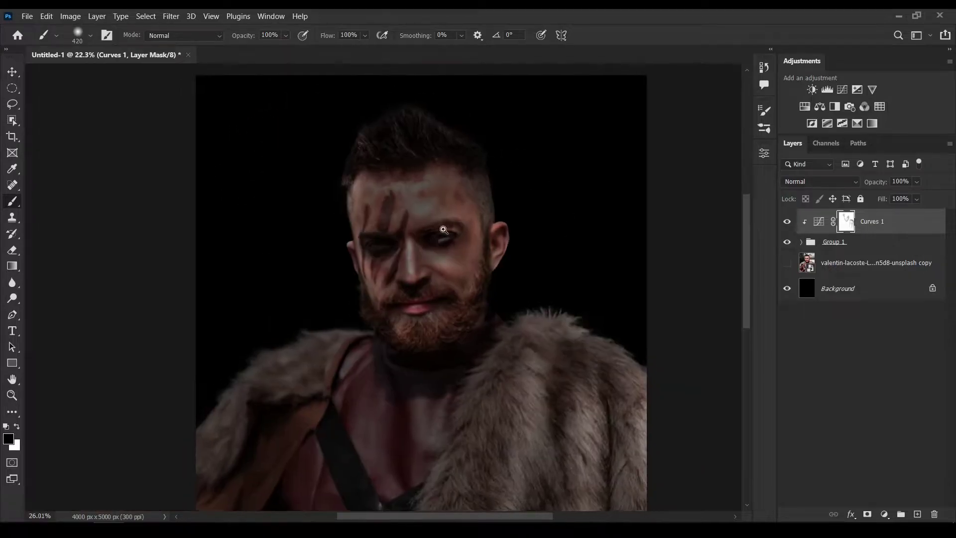
{"action": "scroll", "coordinate": [476, 195], "scroll_direction": "down", "scroll_amount": 4}
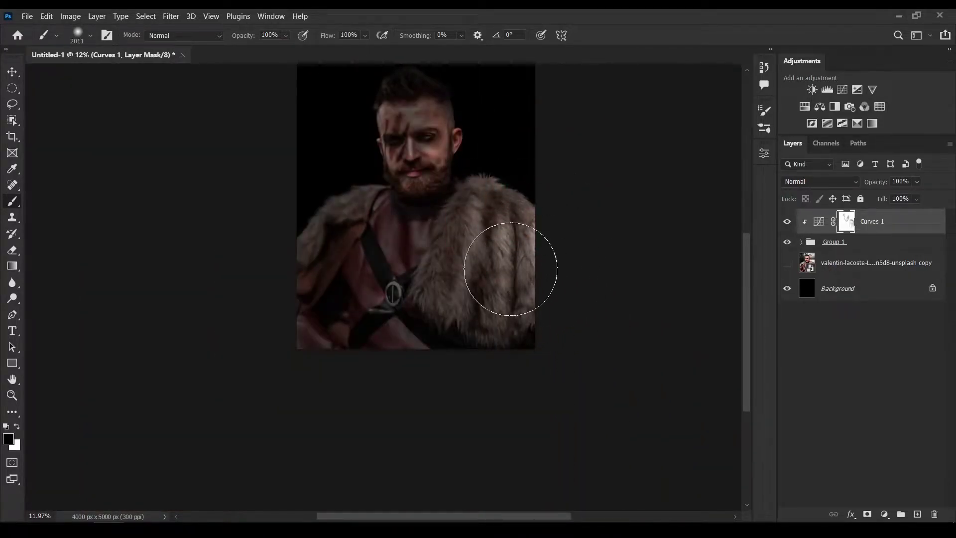
{"action": "scroll", "coordinate": [393, 196], "scroll_direction": "up", "scroll_amount": 3}
{"action": "key", "text": "bracketleft"}
{"action": "key", "text": "bracketleft"}
{"action": "key", "text": "bracketleft"}
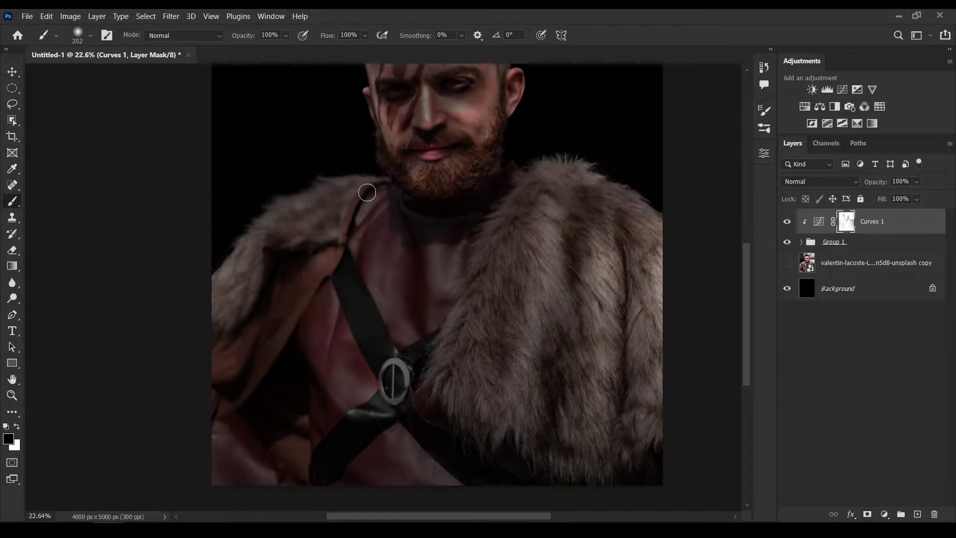
{"action": "scroll", "coordinate": [367, 192], "scroll_direction": "down", "scroll_amount": 3}
{"action": "scroll", "coordinate": [414, 176], "scroll_direction": "up", "scroll_amount": 2}
{"action": "scroll", "coordinate": [411, 181], "scroll_direction": "up", "scroll_amount": 2}
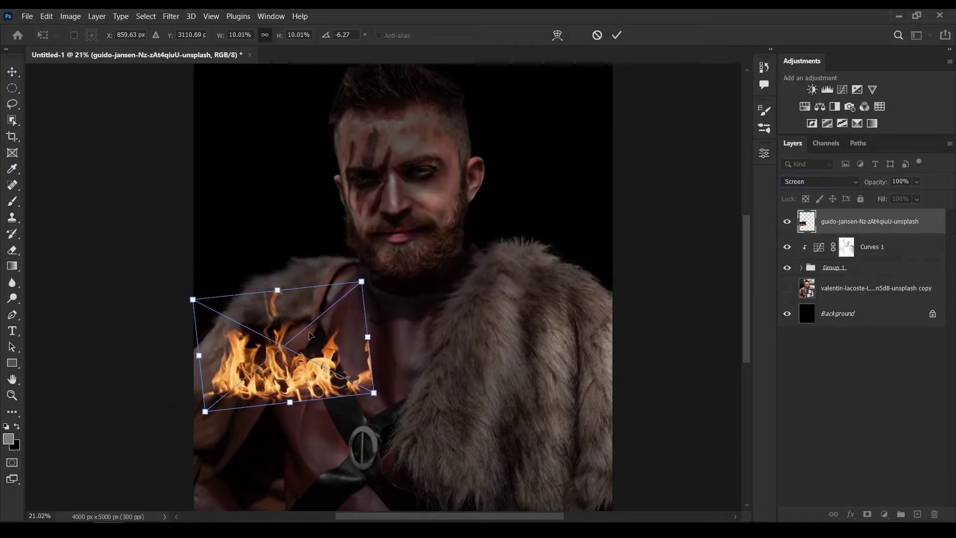
- Scale, rotate and move the flames over the left shoulder
{"action": "scroll", "coordinate": [310, 335], "scroll_direction": "up", "scroll_amount": 3}
{"action": "left_click_drag", "start_coordinate": [403, 175], "coordinate": [393, 125]}
{"action": "mouse_move", "coordinate": [332, 246]}
{"action": "left_mouse_down"}
{"action": "mouse_move", "coordinate": [342, 209]}
{"action": "mouse_move", "coordinate": [320, 267]}
{"action": "left_mouse_up"}
{"action": "left_click_drag", "start_coordinate": [420, 316], "coordinate": [458, 298]}
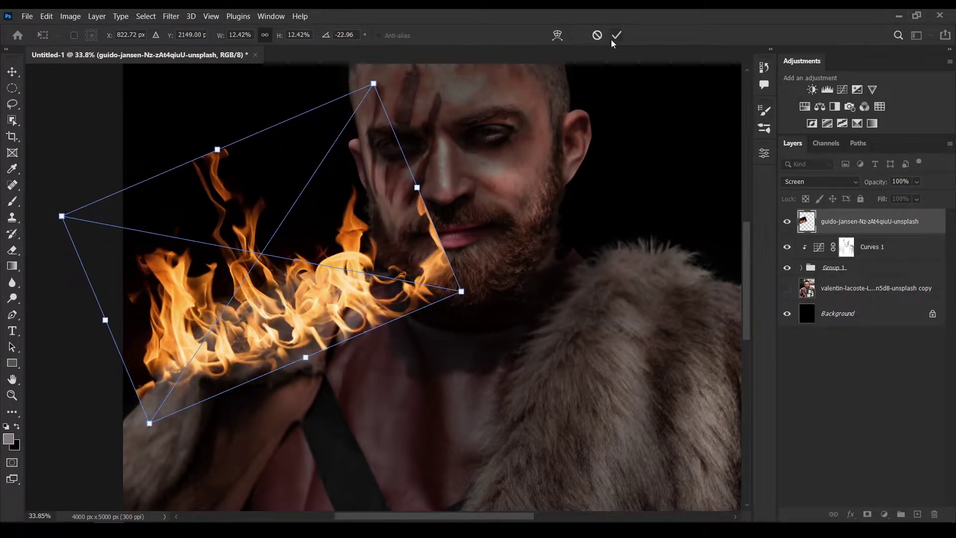
- Warp the flames to curve along the shoulder and down the arm
{"action": "left_click", "coordinate": [557, 34]}
{"action": "left_click_drag", "start_coordinate": [277, 369], "coordinate": [277, 347]}
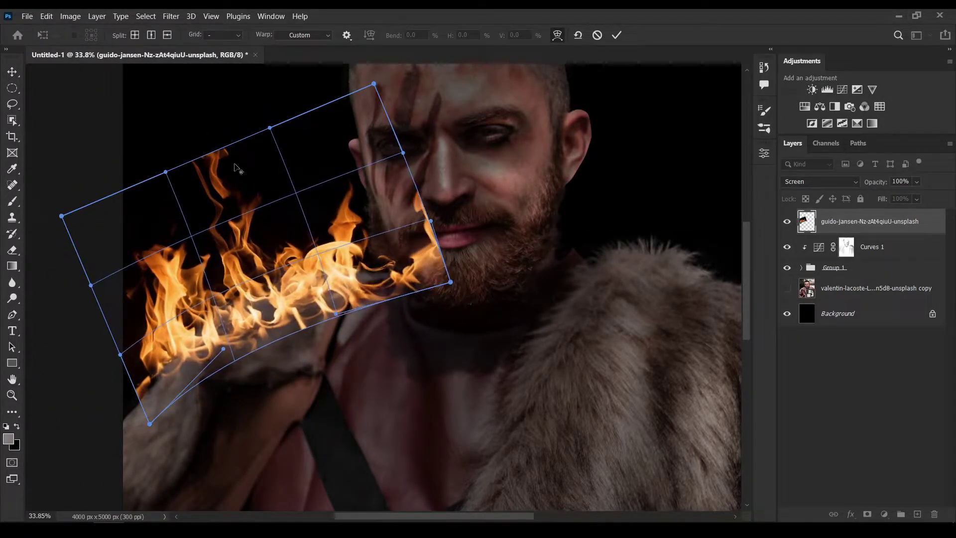
{"action": "left_click_drag", "start_coordinate": [236, 169], "coordinate": [250, 165]}
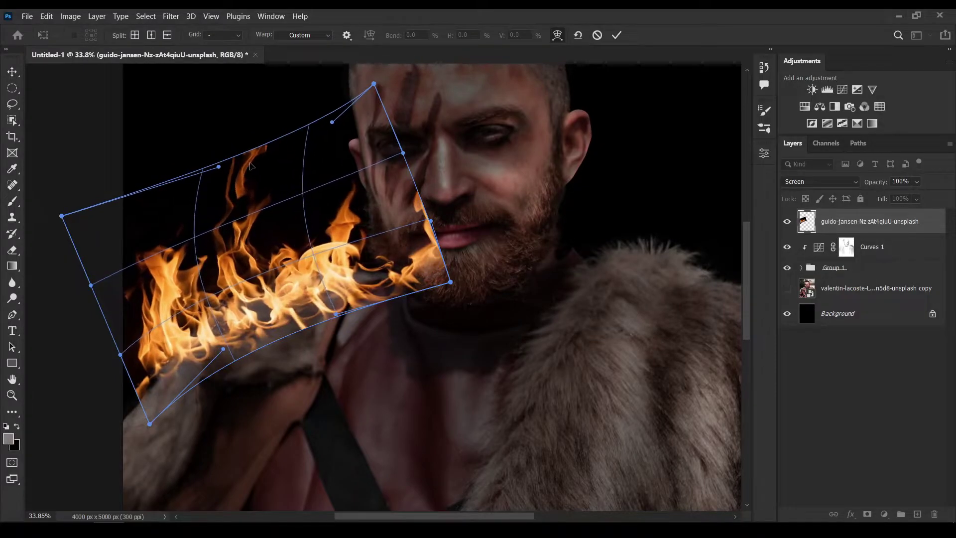
{"action": "left_click_drag", "start_coordinate": [164, 319], "coordinate": [154, 339]}
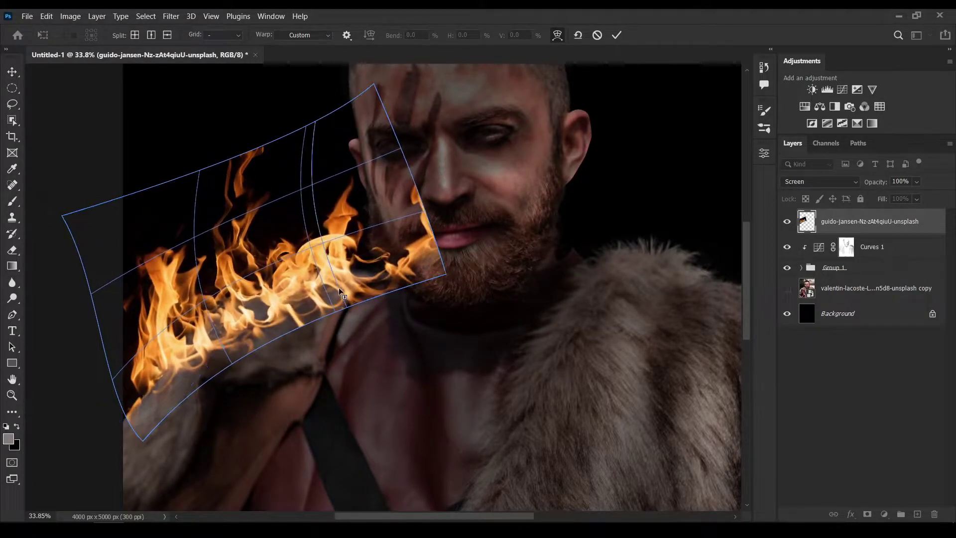
{"action": "left_click_drag", "start_coordinate": [328, 250], "coordinate": [328, 255]}
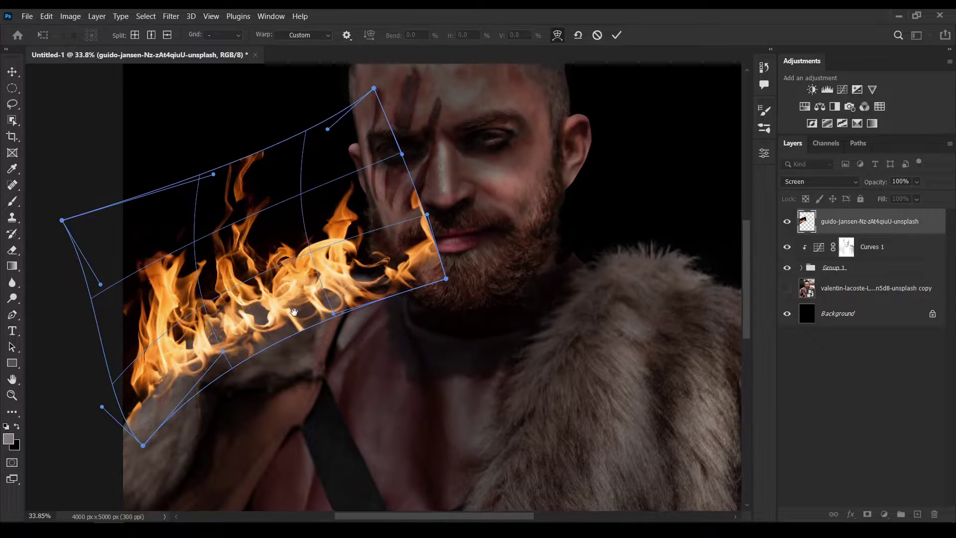
{"action": "left_click", "coordinate": [615, 36]}
- Rotate the warped fire so it sits along the shoulder
{"action": "key", "text": "ctrl+t"}
{"action": "left_click_drag", "start_coordinate": [482, 231], "coordinate": [511, 252]}
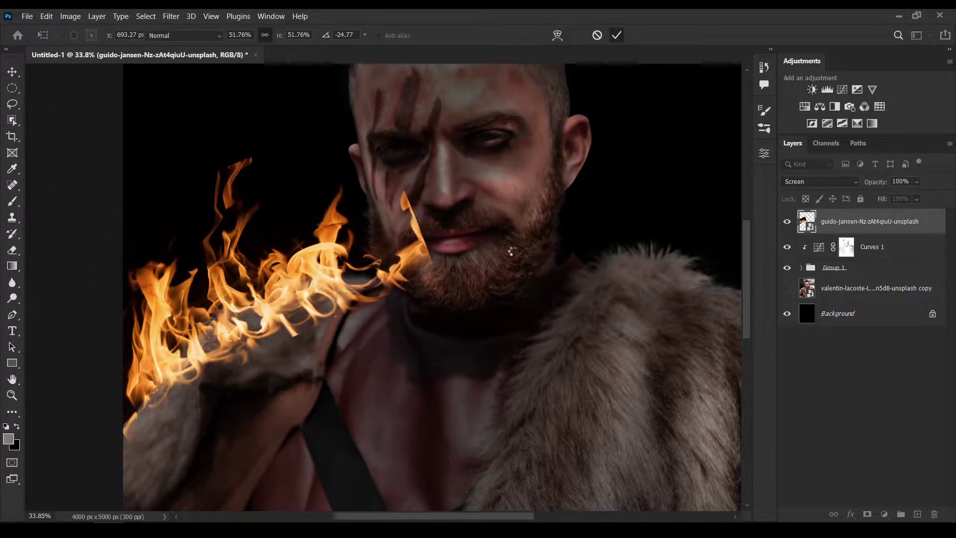
{"action": "key", "text": "Return"}
{"action": "key", "text": "b"}
{"action": "scroll", "coordinate": [478, 271], "scroll_direction": "down", "scroll_amount": 1}
- Mask the flame streak off the face, then retry the transform, triggering a warning
{"action": "left_click", "coordinate": [867, 513]}
{"action": "scroll", "coordinate": [445, 265], "scroll_direction": "up", "scroll_amount": 2}
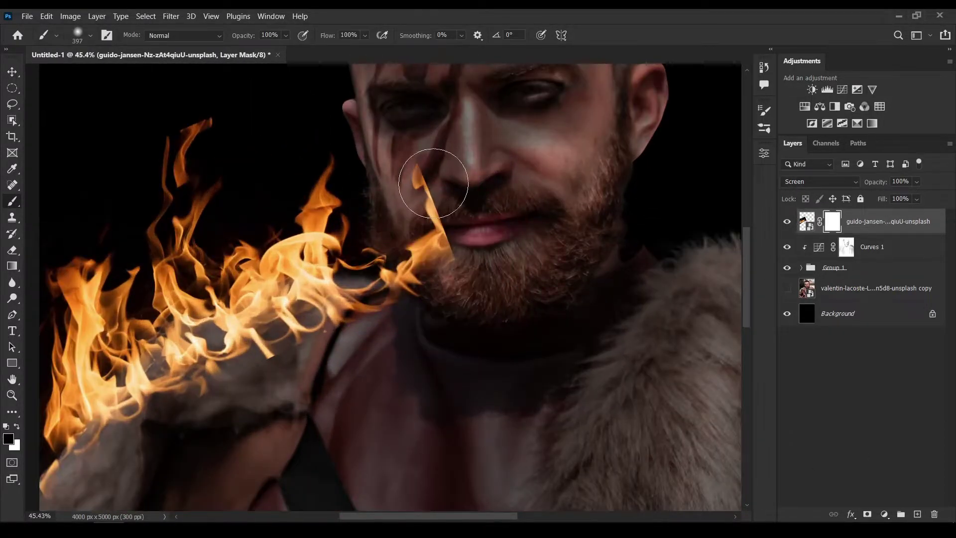
{"action": "left_click_drag", "start_coordinate": [433, 183], "coordinate": [446, 279]}
{"action": "scroll", "coordinate": [415, 266], "scroll_direction": "up", "scroll_amount": 3}
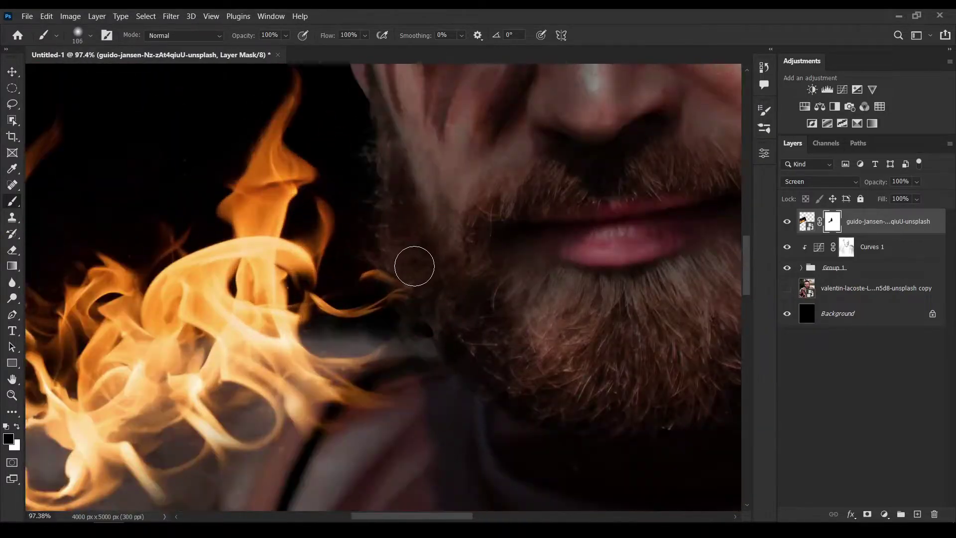
{"action": "scroll", "coordinate": [414, 266], "scroll_direction": "down", "scroll_amount": 5}
{"action": "scroll", "coordinate": [431, 252], "scroll_direction": "down", "scroll_amount": 1}
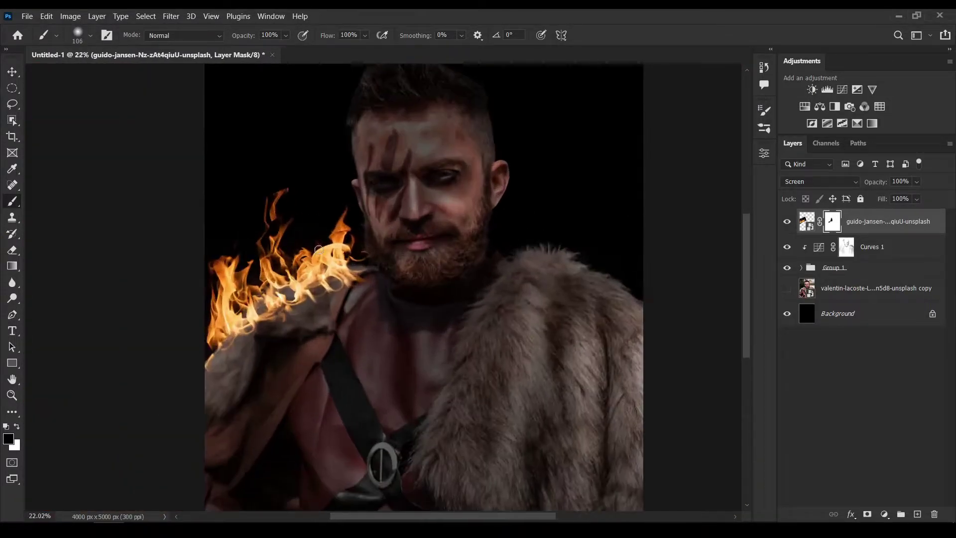
{"action": "key", "text": "ctrl+t"}
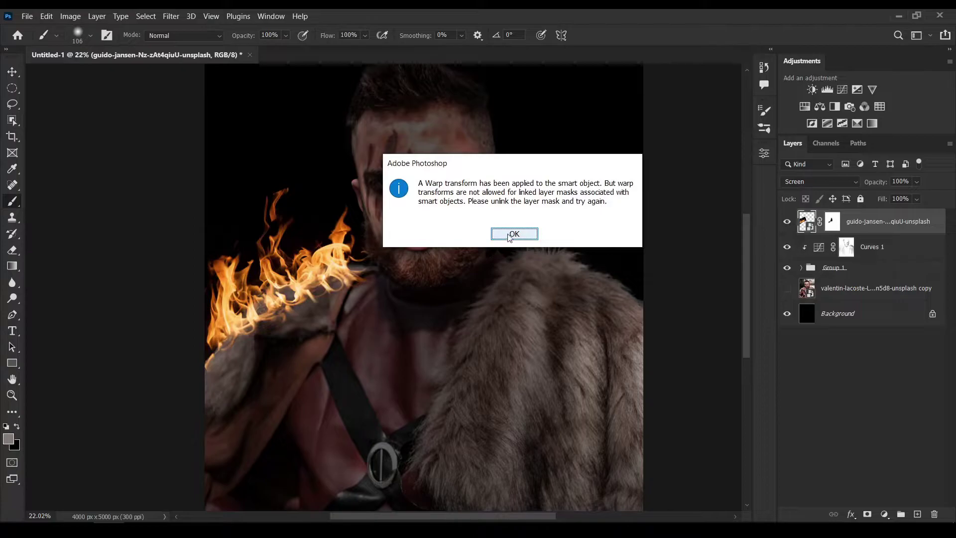
- Dismiss the warning, delete the fire mask, and rewarp the flames to follow the arm
{"action": "left_click", "coordinate": [509, 237]}
{"action": "left_click_drag", "start_coordinate": [833, 221], "coordinate": [933, 513]}
{"action": "key", "text": "ctrl+t"}
{"action": "scroll", "coordinate": [268, 211], "scroll_direction": "up", "scroll_amount": 2}
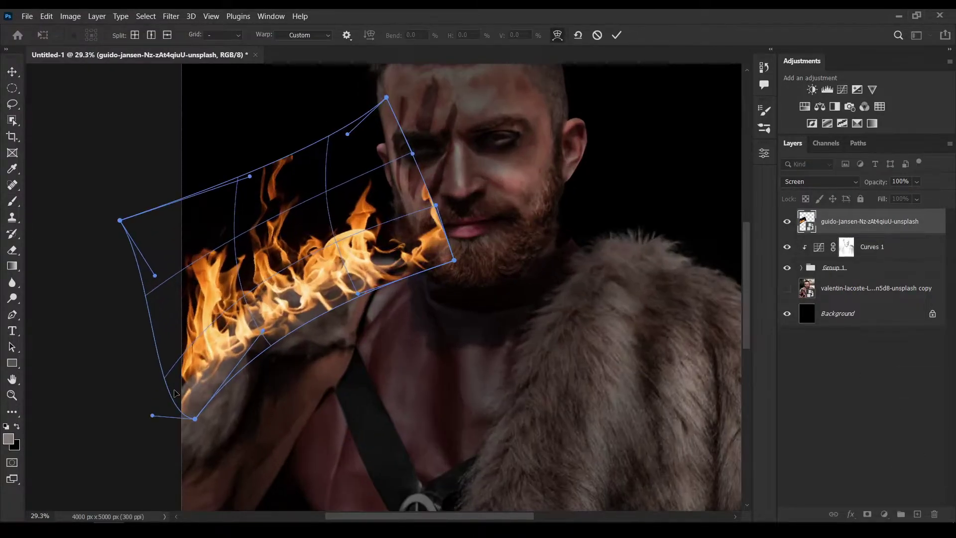
{"action": "mouse_move", "coordinate": [174, 393]}
{"action": "left_mouse_down"}
{"action": "mouse_move", "coordinate": [278, 326]}
{"action": "mouse_move", "coordinate": [180, 368]}
{"action": "left_mouse_up"}
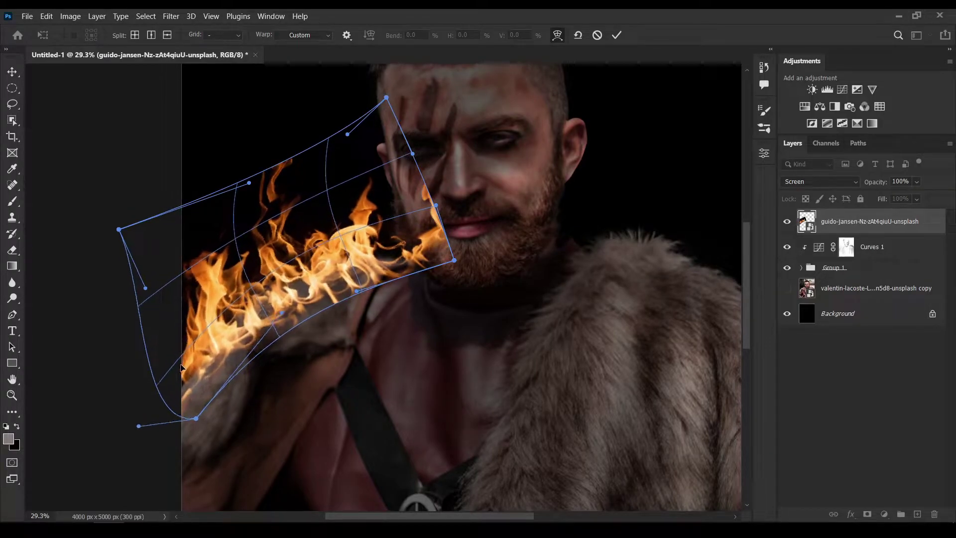
{"action": "left_click", "coordinate": [616, 35]}
- Duplicate the fire layer, hide the original, and mask the flame streak off the face
{"action": "key", "text": "ctrl+j"}
{"action": "left_click", "coordinate": [786, 247]}
{"action": "key", "text": "b"}
{"action": "scroll", "coordinate": [608, 262], "scroll_direction": "down", "scroll_amount": 1}
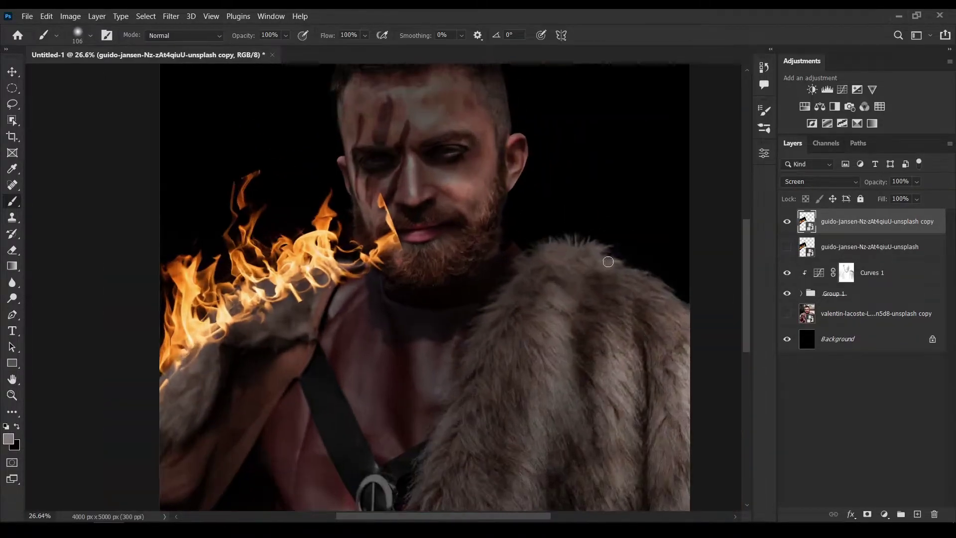
{"action": "left_click", "coordinate": [866, 513]}
{"action": "key", "text": "d"}
{"action": "key", "text": "x"}
{"action": "scroll", "coordinate": [388, 272], "scroll_direction": "up", "scroll_amount": 3}
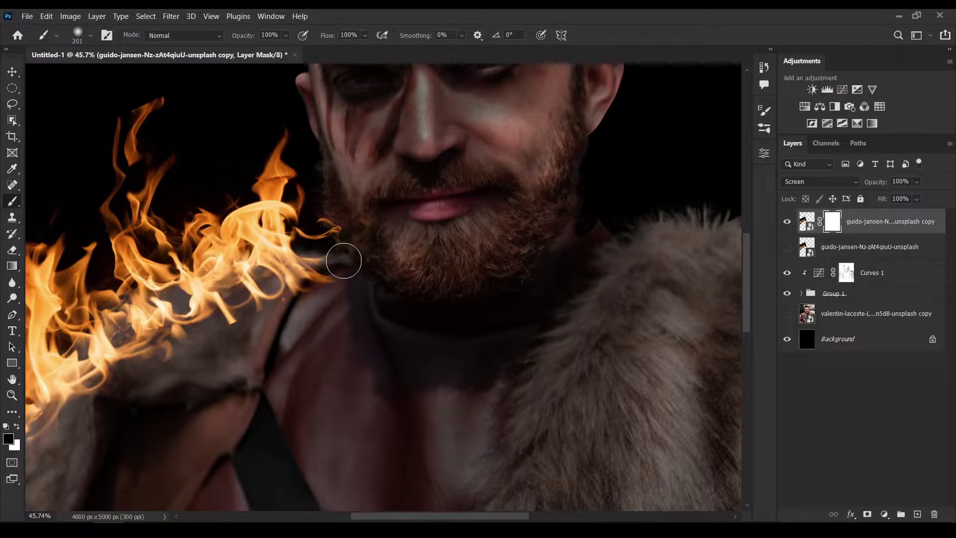
{"action": "scroll", "coordinate": [344, 261], "scroll_direction": "up", "scroll_amount": 2}
{"action": "key", "text": "bracketleft"}
{"action": "left_click_drag", "start_coordinate": [349, 294], "coordinate": [230, 357]}
{"action": "key", "text": "ctrl+0"}
{"action": "scroll", "coordinate": [344, 228], "scroll_direction": "up", "scroll_amount": 2}
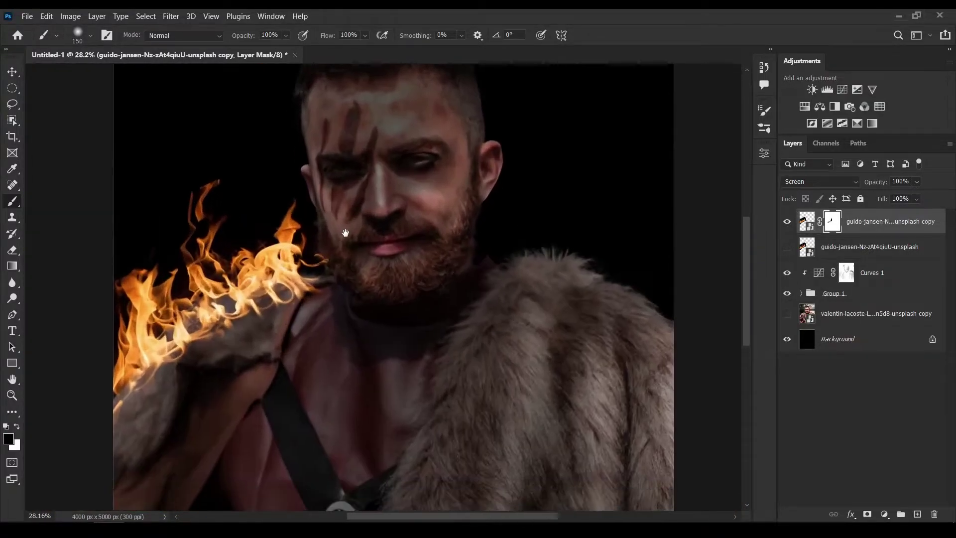
- Add a clipped Curves 2 above Curves 1 with a raised RGB curve
{"action": "left_click", "coordinate": [871, 273]}
{"action": "left_click", "coordinate": [842, 89]}
{"action": "left_click", "coordinate": [657, 360]}
{"action": "mouse_move", "coordinate": [667, 282]}
{"action": "left_mouse_down"}
{"action": "mouse_move", "coordinate": [667, 273]}
{"action": "mouse_move", "coordinate": [678, 286]}
{"action": "left_mouse_up"}
{"action": "left_click", "coordinate": [652, 205]}
{"action": "left_click", "coordinate": [622, 235]}
- Raise the Red and RGB curves and lower Blue in Curves 2 for a warm orange glow
{"action": "left_click", "coordinate": [588, 205]}
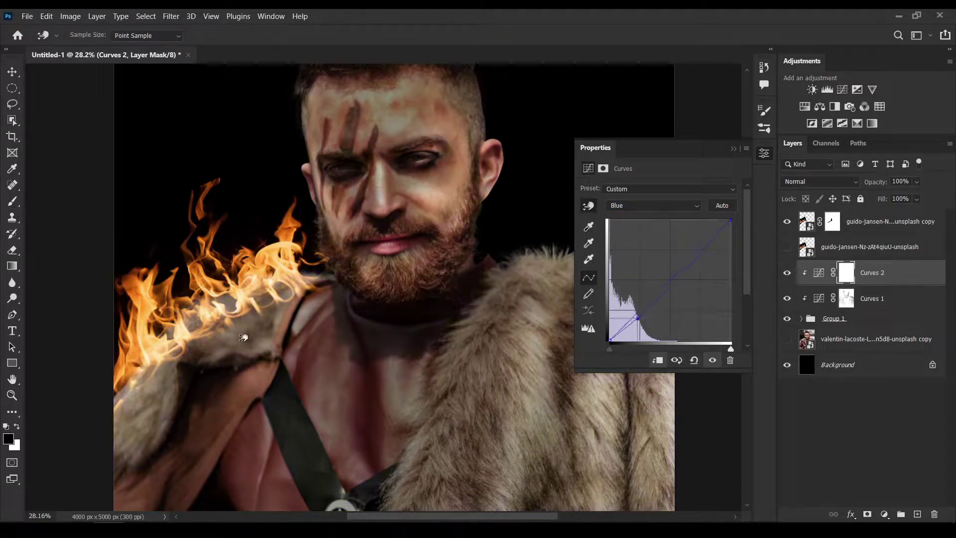
{"action": "left_click", "coordinate": [652, 205]}
{"action": "left_click", "coordinate": [627, 216]}
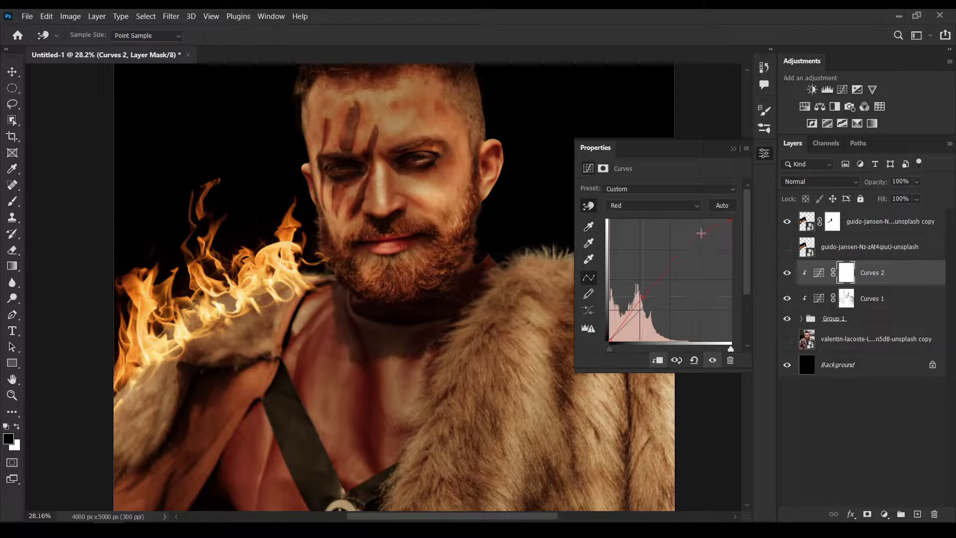
{"action": "left_click", "coordinate": [652, 205]}
{"action": "left_click", "coordinate": [622, 213]}
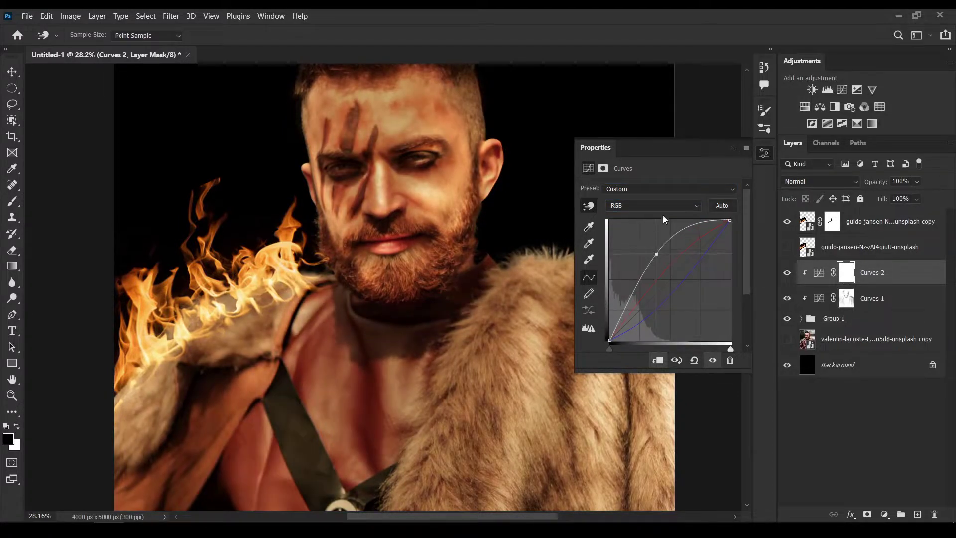
{"action": "left_click", "coordinate": [652, 205]}
{"action": "left_click", "coordinate": [623, 248]}
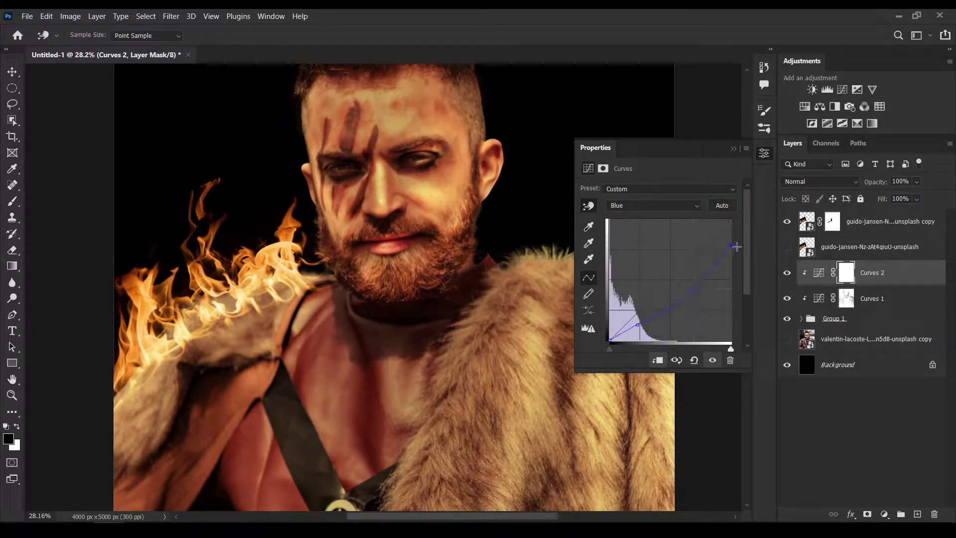
{"action": "left_click", "coordinate": [733, 149]}
{"action": "scroll", "coordinate": [567, 179], "scroll_direction": "down", "scroll_amount": 2}
{"action": "scroll", "coordinate": [544, 189], "scroll_direction": "down", "scroll_amount": 5}
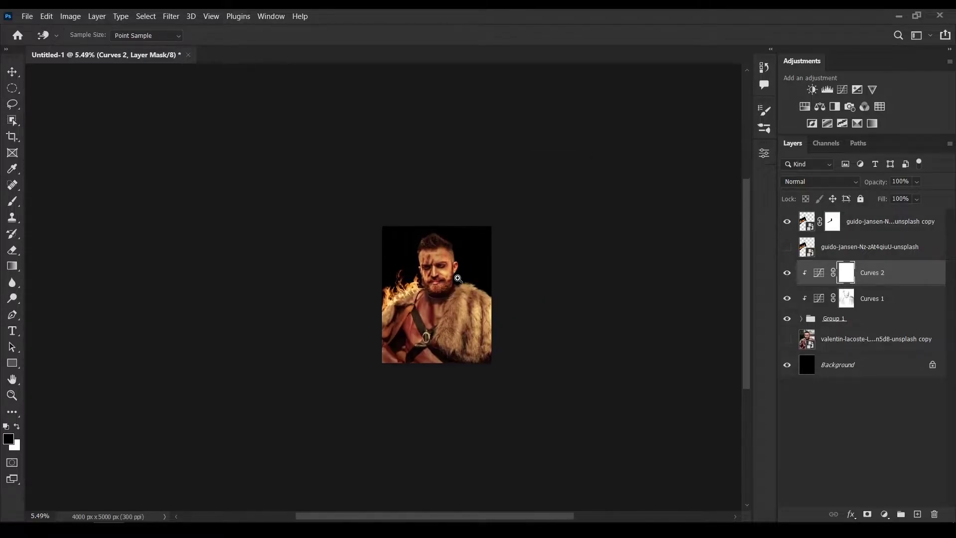
{"action": "scroll", "coordinate": [368, 298], "scroll_direction": "up", "scroll_amount": 3}
- Invert the Curves 2 mask to black, then paint white warm glow onto the shoulder
{"action": "key", "text": "ctrl+i"}
{"action": "scroll", "coordinate": [369, 298], "scroll_direction": "up", "scroll_amount": 3}
{"action": "key", "text": "b"}
{"action": "scroll", "coordinate": [368, 299], "scroll_direction": "up", "scroll_amount": 2}
{"action": "left_click_drag", "start_coordinate": [391, 294], "coordinate": [453, 249]}
{"action": "key", "text": "x"}
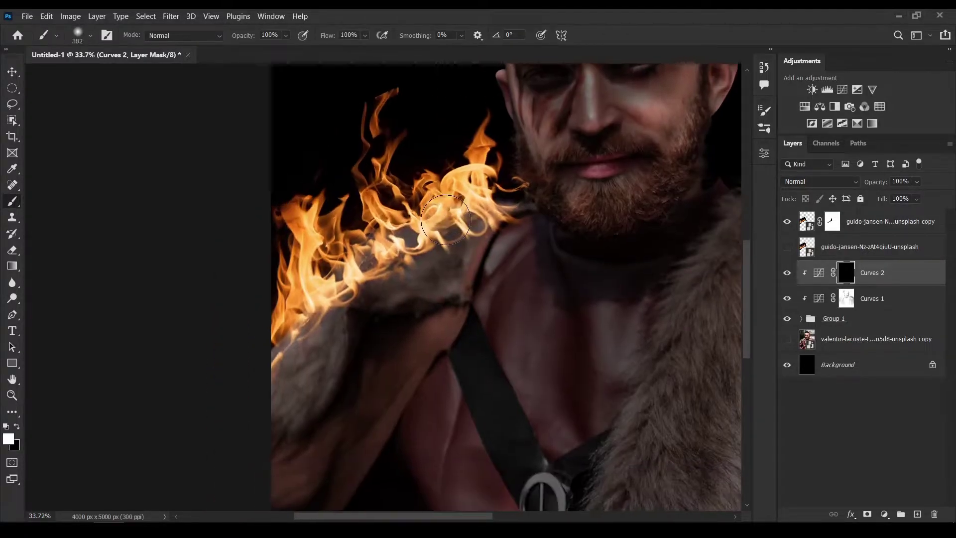
{"action": "left_click_drag", "start_coordinate": [379, 259], "coordinate": [304, 315]}
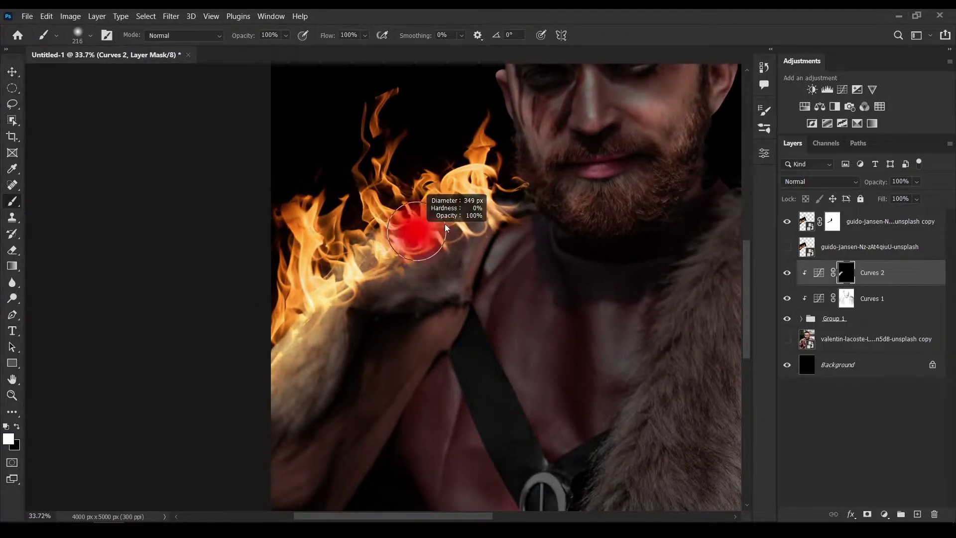
{"action": "left_click_drag", "start_coordinate": [423, 209], "coordinate": [438, 269]}
{"action": "scroll", "coordinate": [448, 227], "scroll_direction": "up", "scroll_amount": 2}
{"action": "left_click_drag", "start_coordinate": [294, 356], "coordinate": [338, 231]}
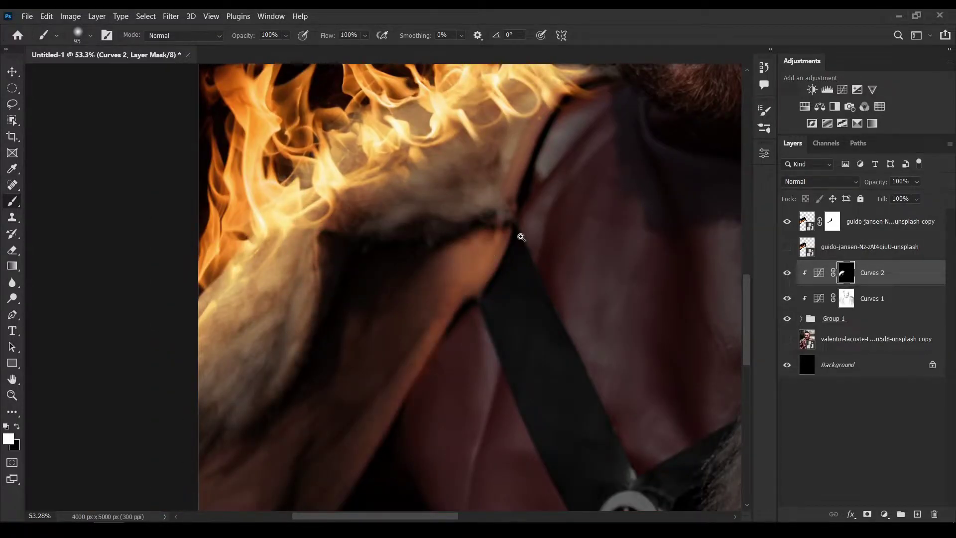
- Resize the brush and paint the mask in over the face, beard and chest
{"action": "scroll", "coordinate": [521, 237], "scroll_direction": "down", "scroll_amount": 3}
{"action": "scroll", "coordinate": [556, 130], "scroll_direction": "up", "scroll_amount": 3}
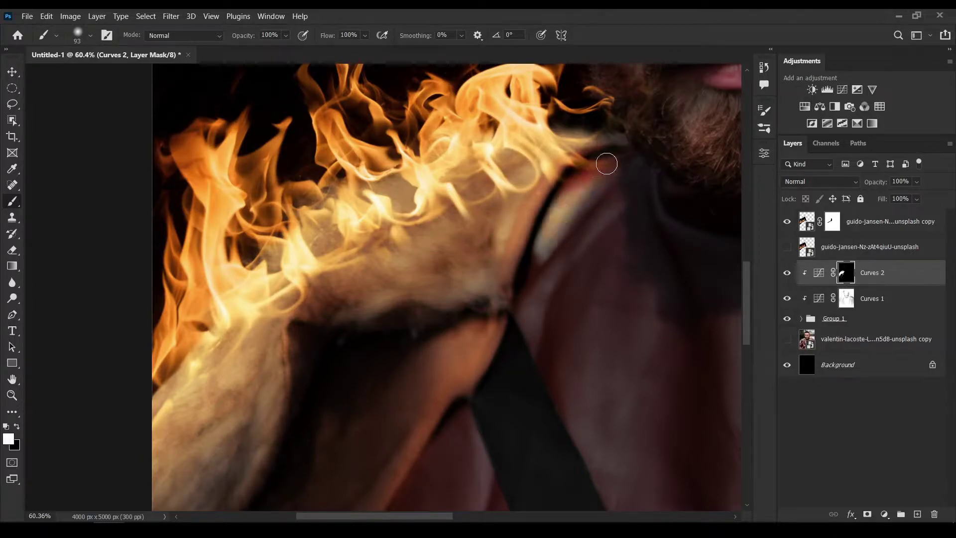
{"action": "scroll", "coordinate": [529, 306], "scroll_direction": "up", "scroll_amount": 2}
{"action": "scroll", "coordinate": [489, 304], "scroll_direction": "down", "scroll_amount": 3}
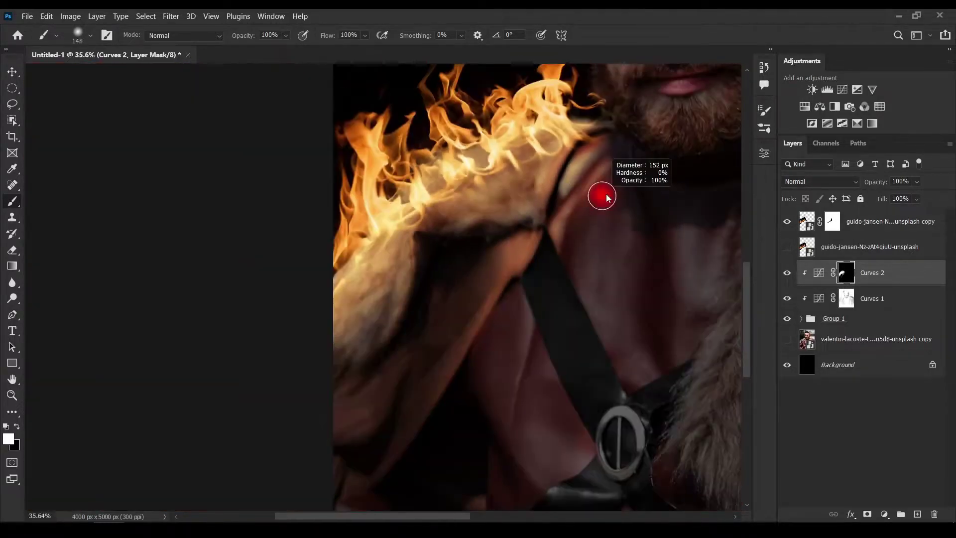
{"action": "left_click_drag", "start_coordinate": [559, 192], "coordinate": [526, 203]}
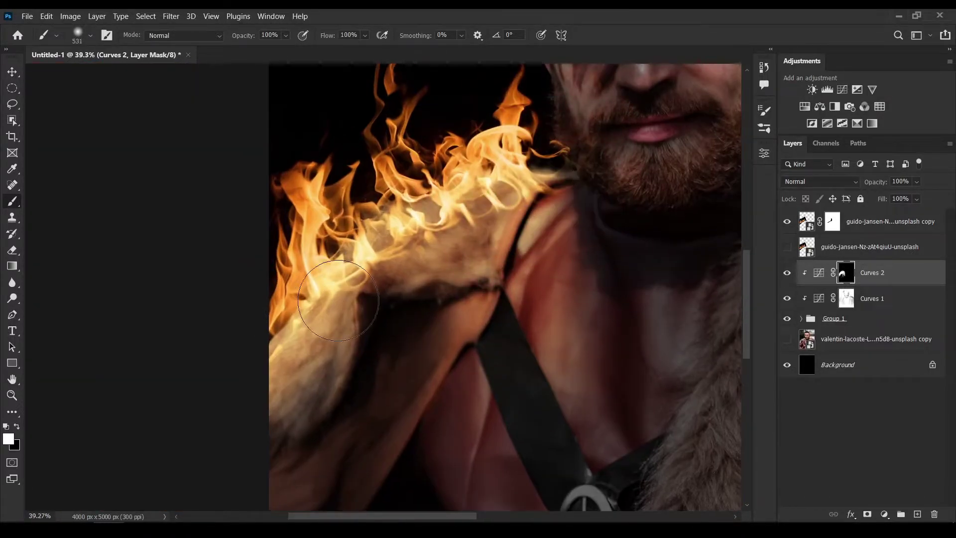
{"action": "scroll", "coordinate": [526, 203], "scroll_direction": "down", "scroll_amount": 2}
{"action": "left_click_drag", "start_coordinate": [501, 170], "coordinate": [518, 171]}
{"action": "scroll", "coordinate": [443, 291], "scroll_direction": "down", "scroll_amount": 2}
{"action": "scroll", "coordinate": [443, 291], "scroll_direction": "up", "scroll_amount": 2}
{"action": "left_click_drag", "start_coordinate": [443, 291], "coordinate": [341, 314]}
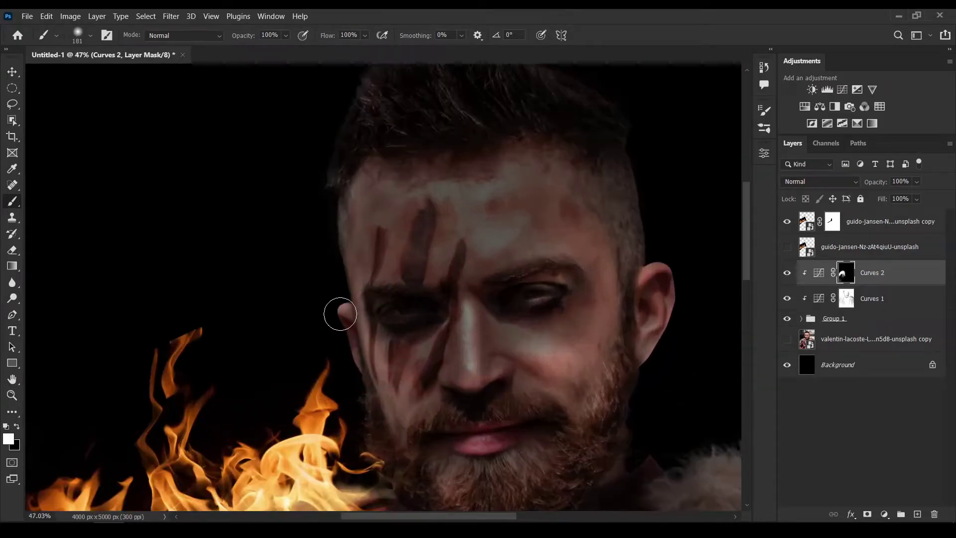
{"action": "scroll", "coordinate": [342, 314], "scroll_direction": "up", "scroll_amount": 1}
{"action": "scroll", "coordinate": [345, 256], "scroll_direction": "up", "scroll_amount": 2}
{"action": "scroll", "coordinate": [459, 235], "scroll_direction": "down", "scroll_amount": 2}
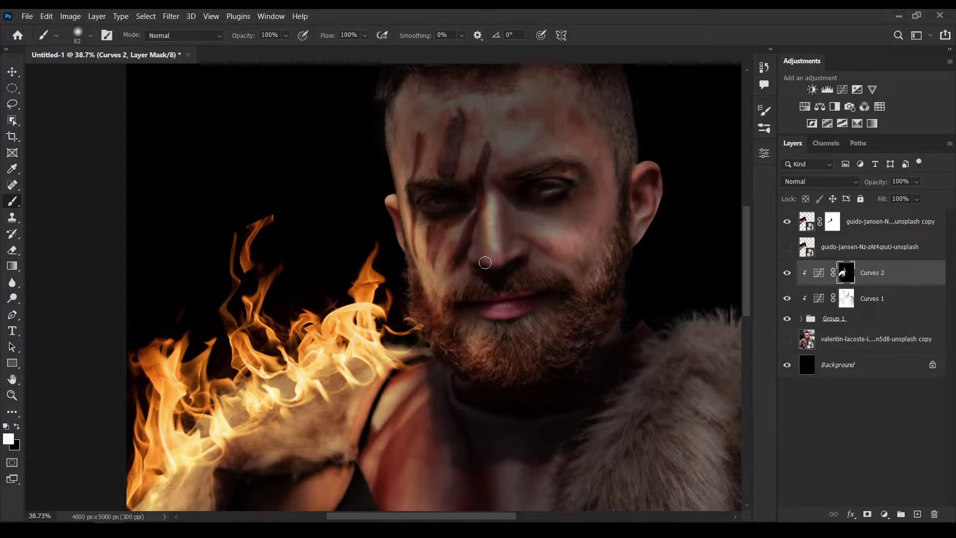
{"action": "scroll", "coordinate": [504, 256], "scroll_direction": "up", "scroll_amount": 2}
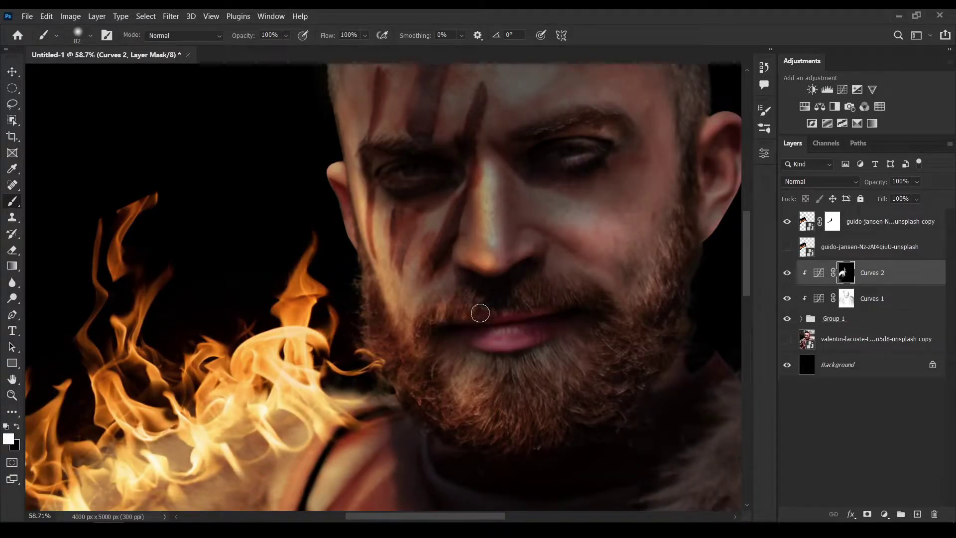
{"action": "scroll", "coordinate": [438, 249], "scroll_direction": "up", "scroll_amount": 2}
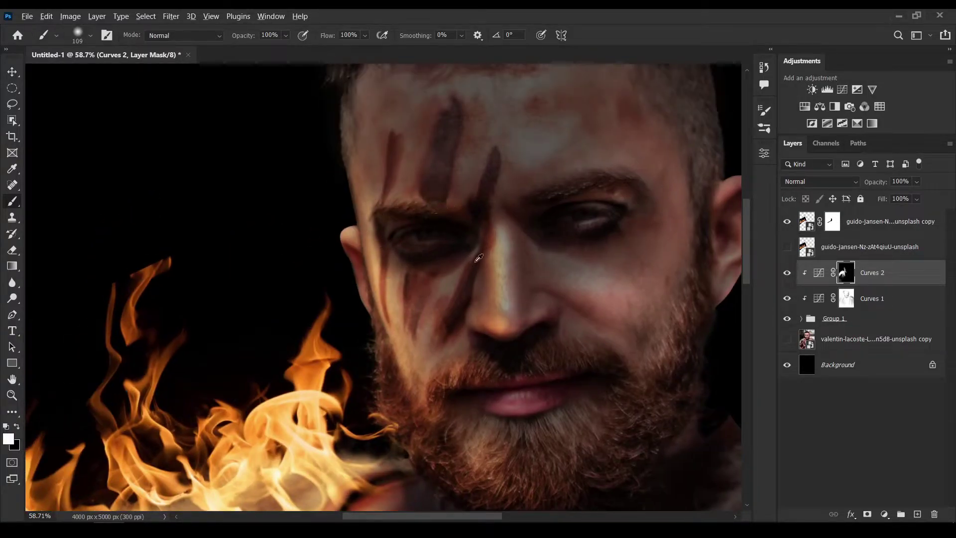
{"action": "scroll", "coordinate": [482, 335], "scroll_direction": "down", "scroll_amount": 2}
{"action": "scroll", "coordinate": [489, 342], "scroll_direction": "up", "scroll_amount": 3}
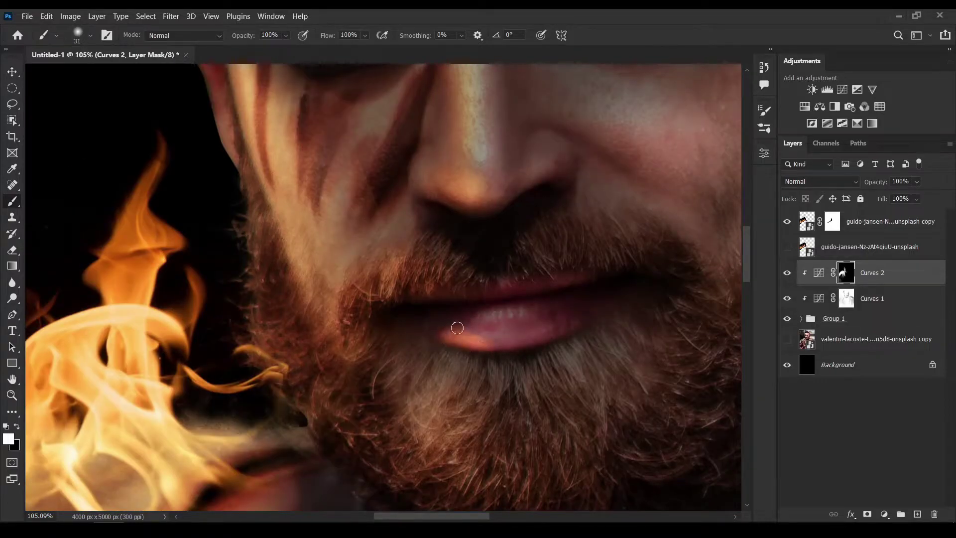
{"action": "scroll", "coordinate": [363, 397], "scroll_direction": "down", "scroll_amount": 3}
{"action": "scroll", "coordinate": [455, 390], "scroll_direction": "down", "scroll_amount": 3}
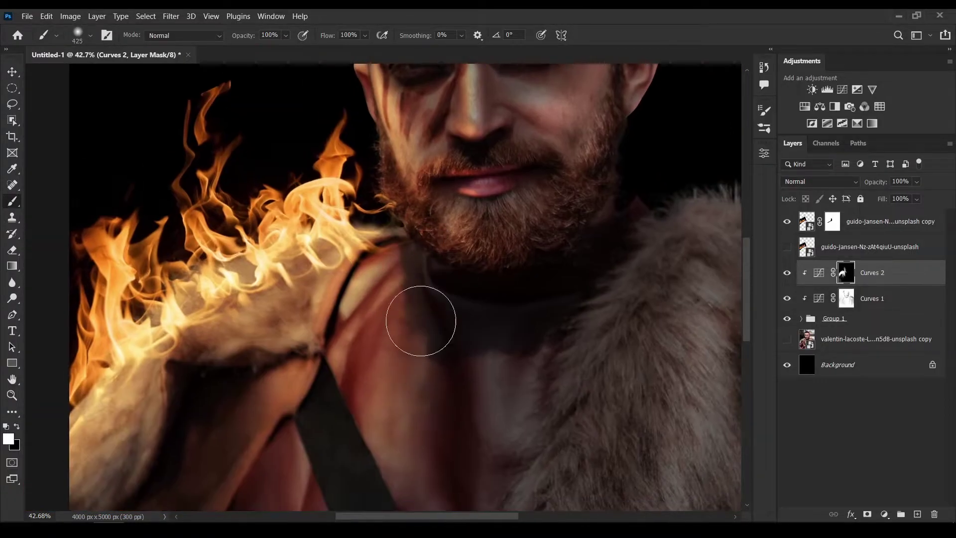
{"action": "scroll", "coordinate": [423, 320], "scroll_direction": "down", "scroll_amount": 2}
{"action": "scroll", "coordinate": [405, 252], "scroll_direction": "down", "scroll_amount": 1}
{"action": "scroll", "coordinate": [550, 229], "scroll_direction": "down", "scroll_amount": 2}
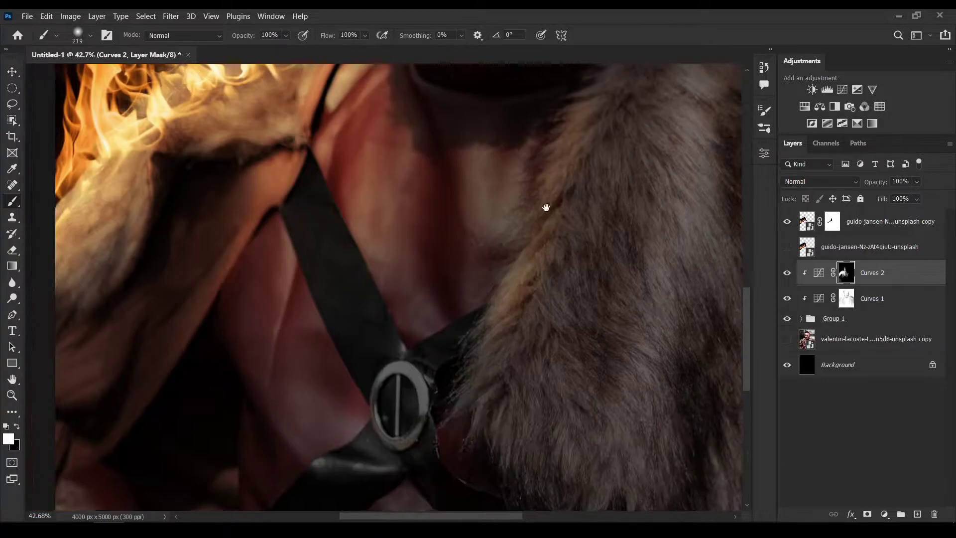
{"action": "scroll", "coordinate": [462, 380], "scroll_direction": "up", "scroll_amount": 1}
{"action": "scroll", "coordinate": [404, 352], "scroll_direction": "up", "scroll_amount": 3}
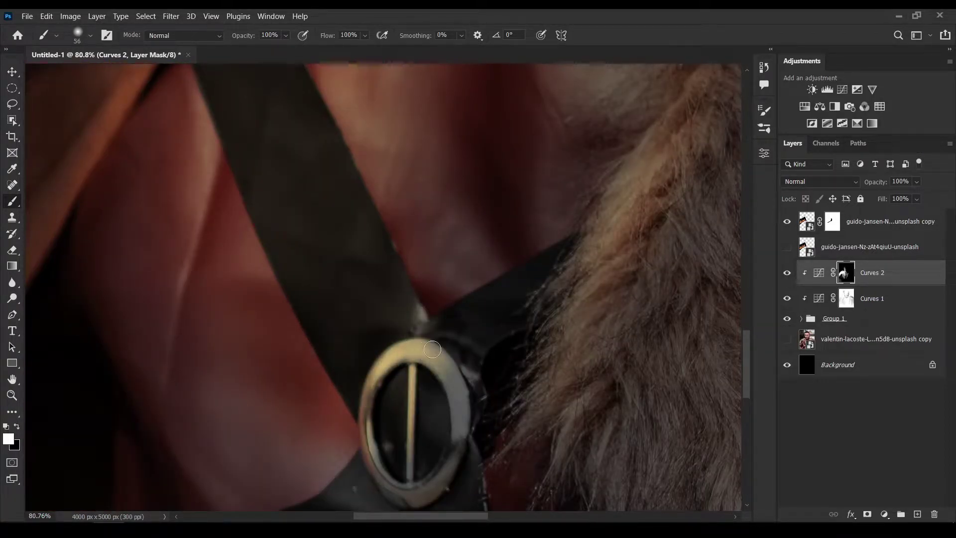
{"action": "scroll", "coordinate": [432, 349], "scroll_direction": "down", "scroll_amount": 5}
{"action": "scroll", "coordinate": [394, 317], "scroll_direction": "up", "scroll_amount": 4}
{"action": "scroll", "coordinate": [481, 306], "scroll_direction": "down", "scroll_amount": 3}
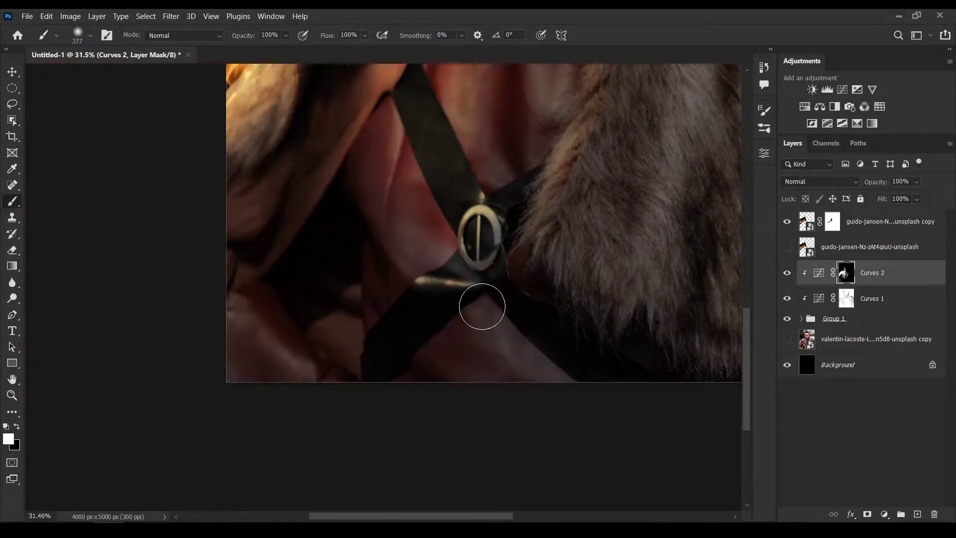
{"action": "scroll", "coordinate": [604, 184], "scroll_direction": "down", "scroll_amount": 3}
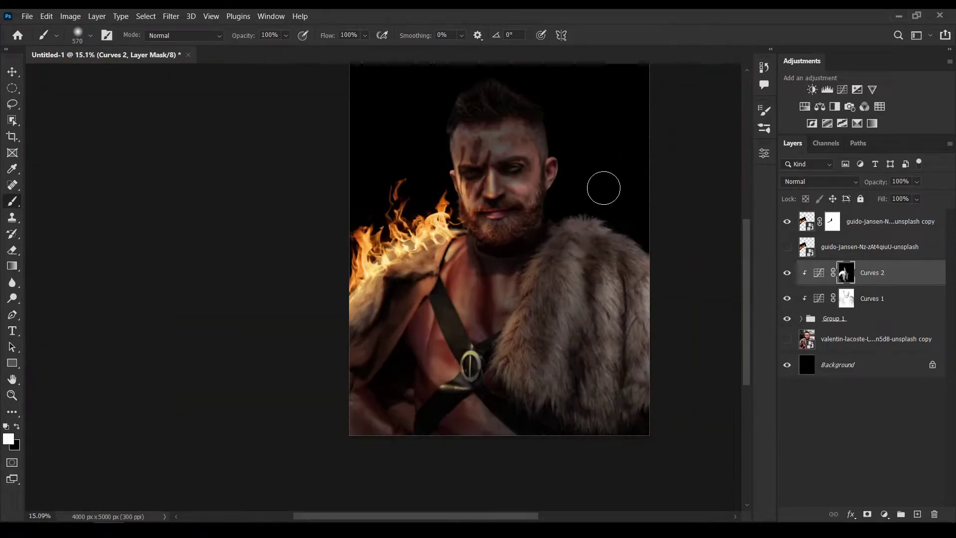
{"action": "scroll", "coordinate": [456, 151], "scroll_direction": "up", "scroll_amount": 4}
- Shrink the brush to about 300 px and refine the mask along the hair, buckle and fur
{"action": "key", "text": "bracketleft"}
{"action": "key", "text": "bracketleft"}
{"action": "key", "text": "bracketleft"}
{"action": "mouse_move", "coordinate": [395, 119]}
{"action": "left_mouse_down"}
{"action": "mouse_move", "coordinate": [502, 186]}
{"action": "mouse_move", "coordinate": [466, 224]}
{"action": "left_mouse_up"}
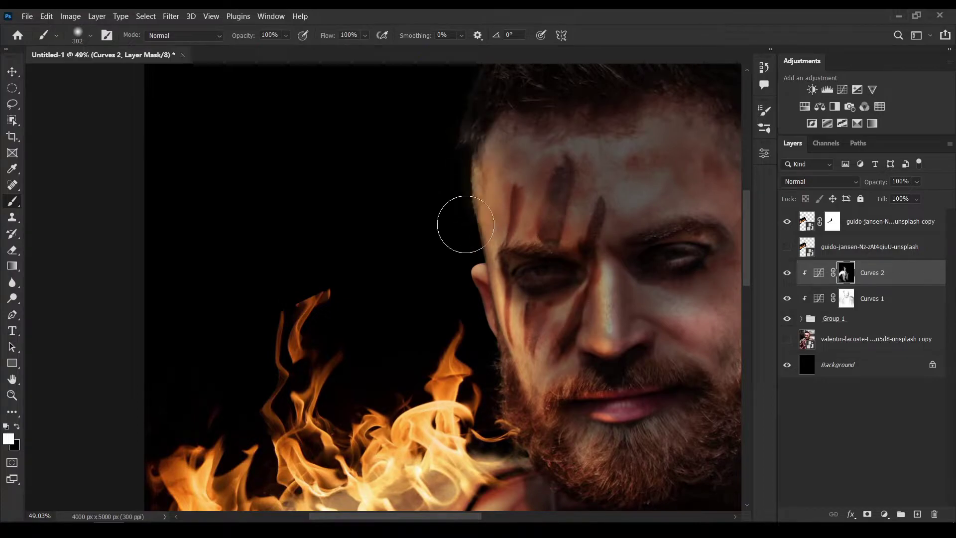
{"action": "key", "text": "bracketleft"}
{"action": "key", "text": "bracketleft"}
{"action": "scroll", "coordinate": [491, 154], "scroll_direction": "up", "scroll_amount": 3}
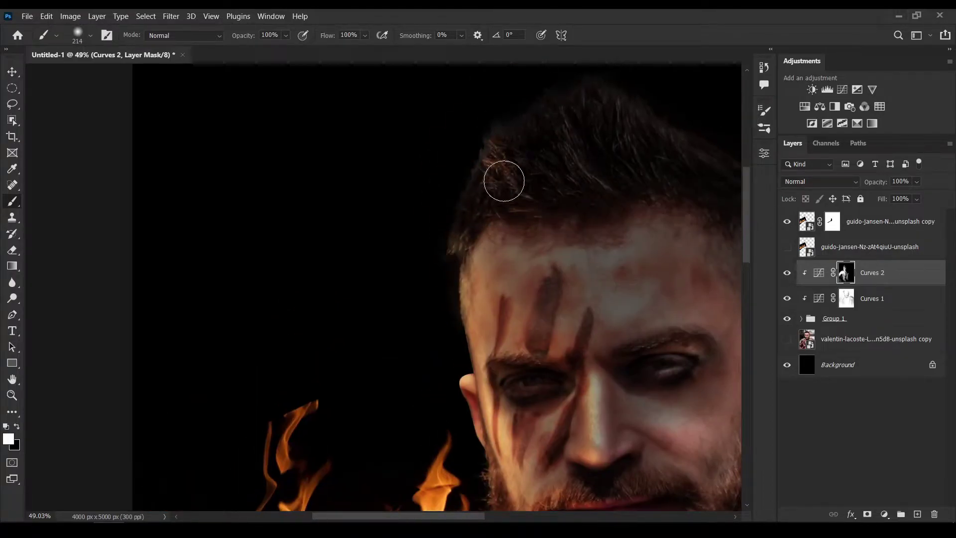
{"action": "scroll", "coordinate": [564, 117], "scroll_direction": "down", "scroll_amount": 3}
{"action": "scroll", "coordinate": [550, 156], "scroll_direction": "up", "scroll_amount": 2}
{"action": "scroll", "coordinate": [505, 175], "scroll_direction": "down", "scroll_amount": 2}
{"action": "key", "text": "bracketright"}
{"action": "key", "text": "bracketright"}
{"action": "key", "text": "bracketright"}
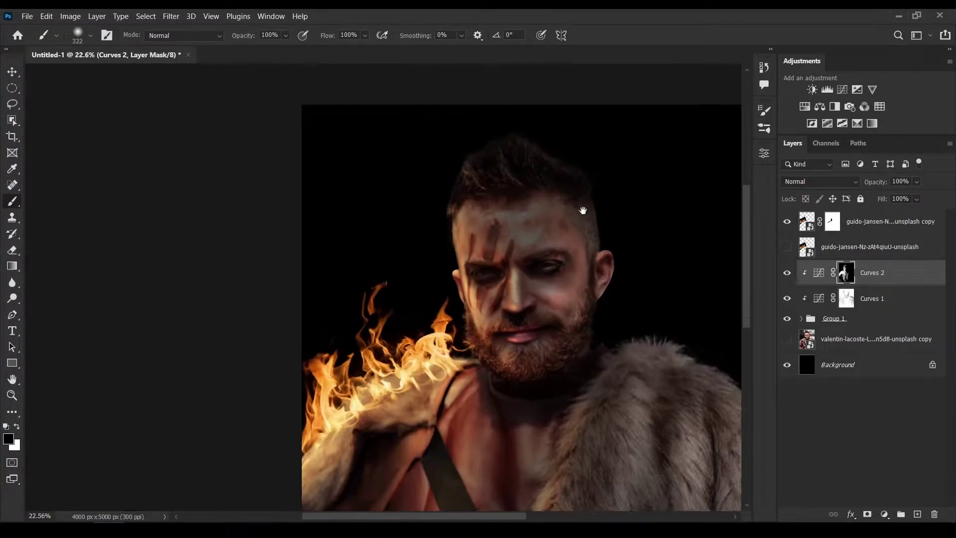
{"action": "scroll", "coordinate": [580, 209], "scroll_direction": "down", "scroll_amount": 3}
{"action": "scroll", "coordinate": [506, 291], "scroll_direction": "up", "scroll_amount": 3}
{"action": "scroll", "coordinate": [481, 283], "scroll_direction": "up", "scroll_amount": 3}
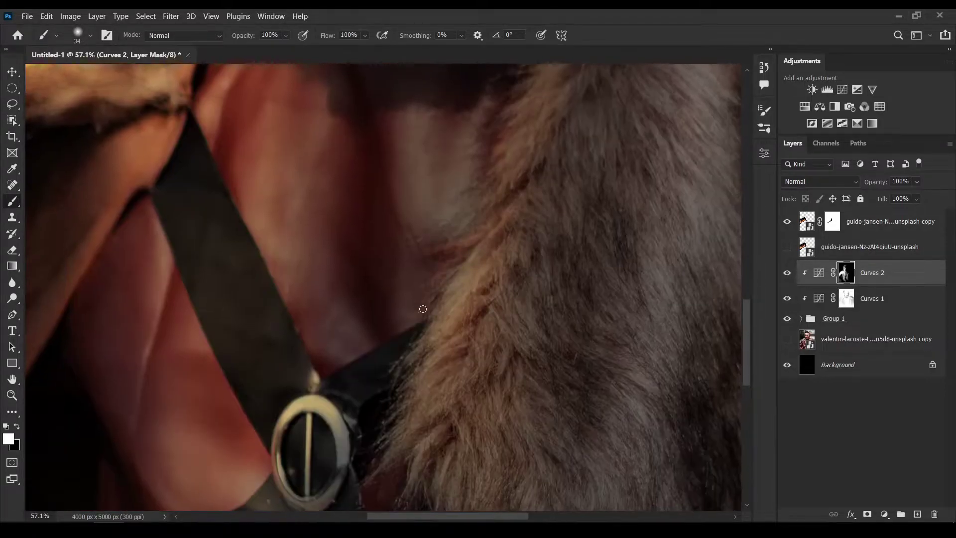
{"action": "left_click_drag", "start_coordinate": [421, 310], "coordinate": [433, 289]}
{"action": "scroll", "coordinate": [514, 213], "scroll_direction": "down", "scroll_amount": 2}
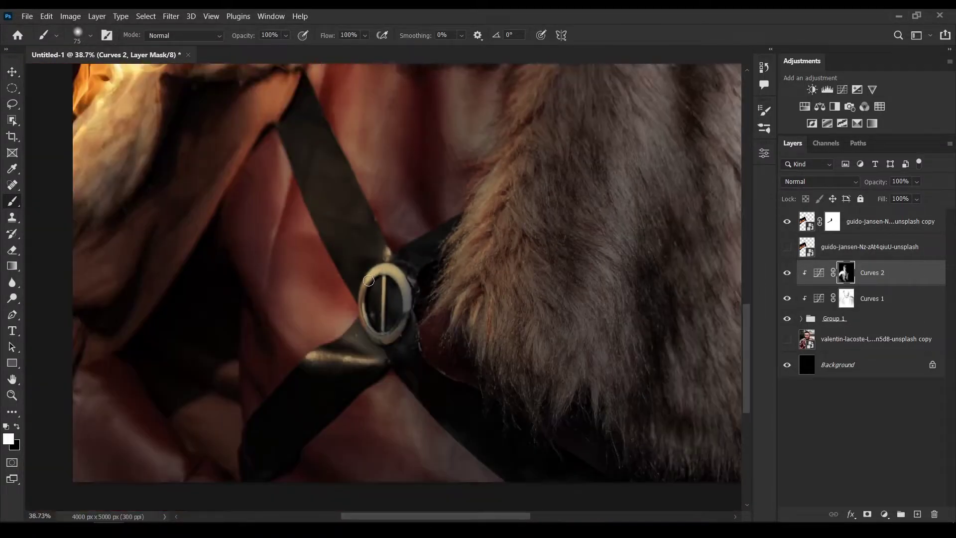
{"action": "scroll", "coordinate": [361, 307], "scroll_direction": "down", "scroll_amount": 2}
{"action": "scroll", "coordinate": [378, 209], "scroll_direction": "up", "scroll_amount": 3}
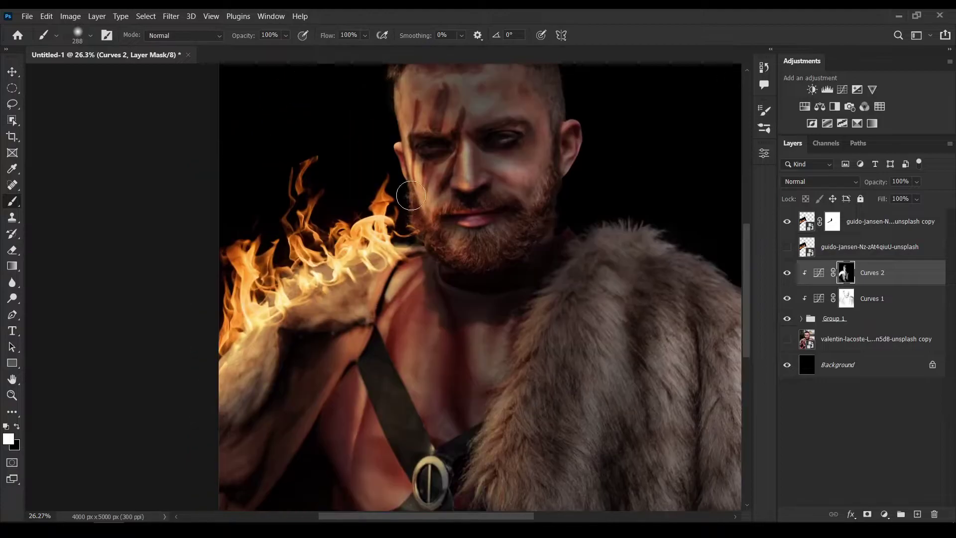
{"action": "scroll", "coordinate": [517, 226], "scroll_direction": "up", "scroll_amount": 4}
{"action": "scroll", "coordinate": [459, 285], "scroll_direction": "down", "scroll_amount": 6}
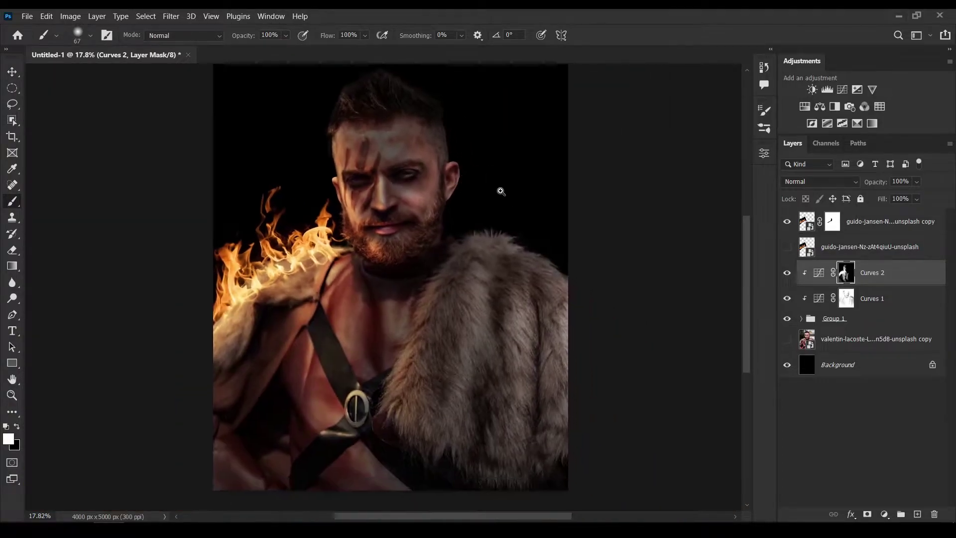
{"action": "scroll", "coordinate": [314, 331], "scroll_direction": "up", "scroll_amount": 2}
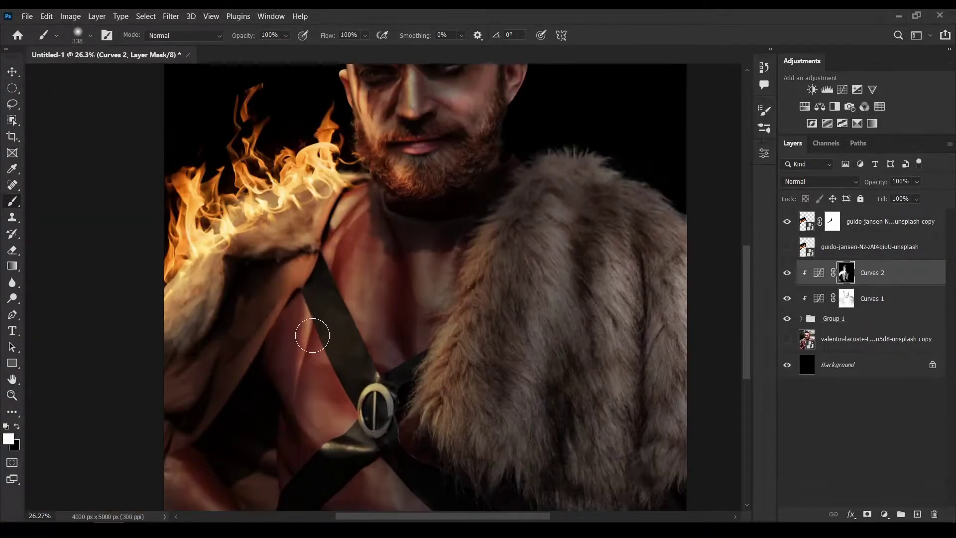
{"action": "scroll", "coordinate": [348, 299], "scroll_direction": "down", "scroll_amount": 2}
{"action": "scroll", "coordinate": [430, 266], "scroll_direction": "down", "scroll_amount": 2}
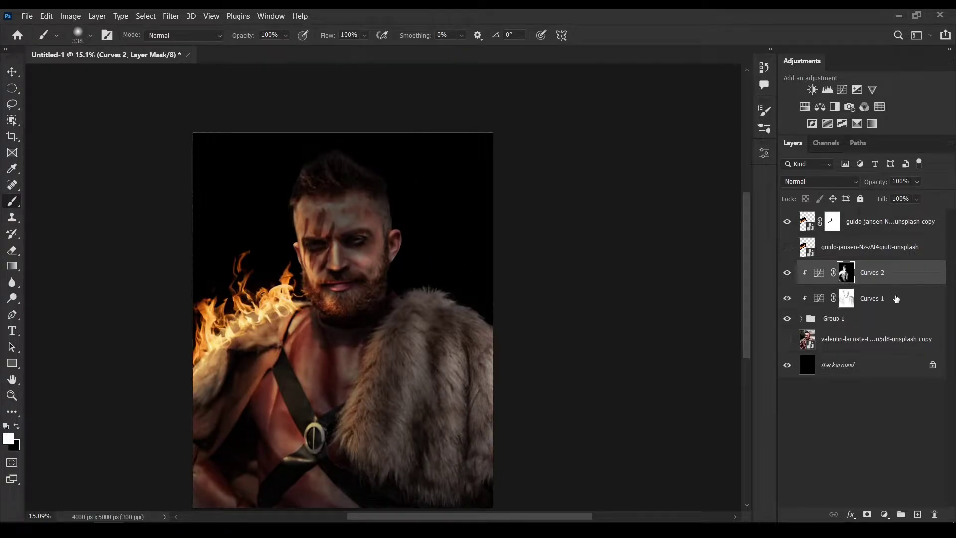
- Add a new Layer 3 in Linear Dodge (Add) mode with foreground colour #2962ff
{"action": "left_click", "coordinate": [916, 512]}
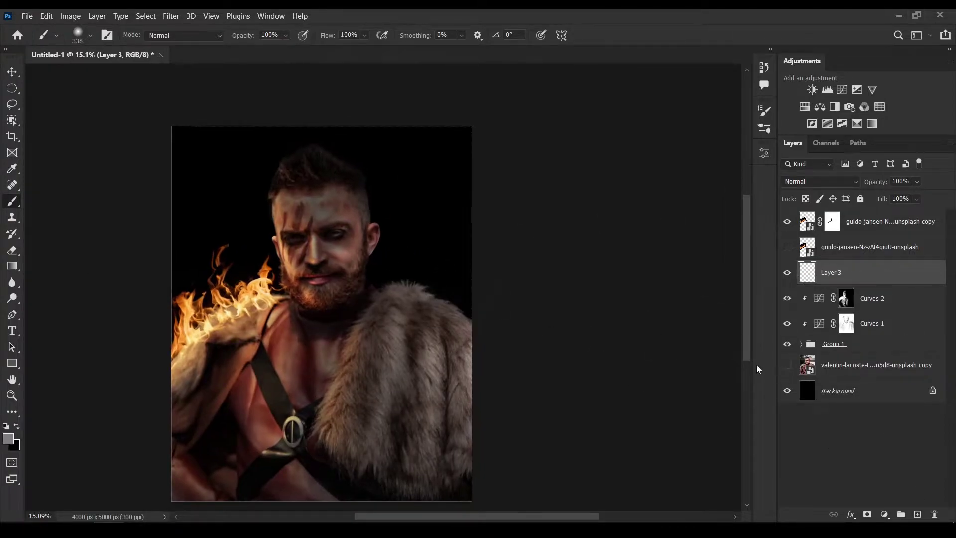
{"action": "left_click", "coordinate": [8, 438]}
{"action": "type", "text": "2962ff"}
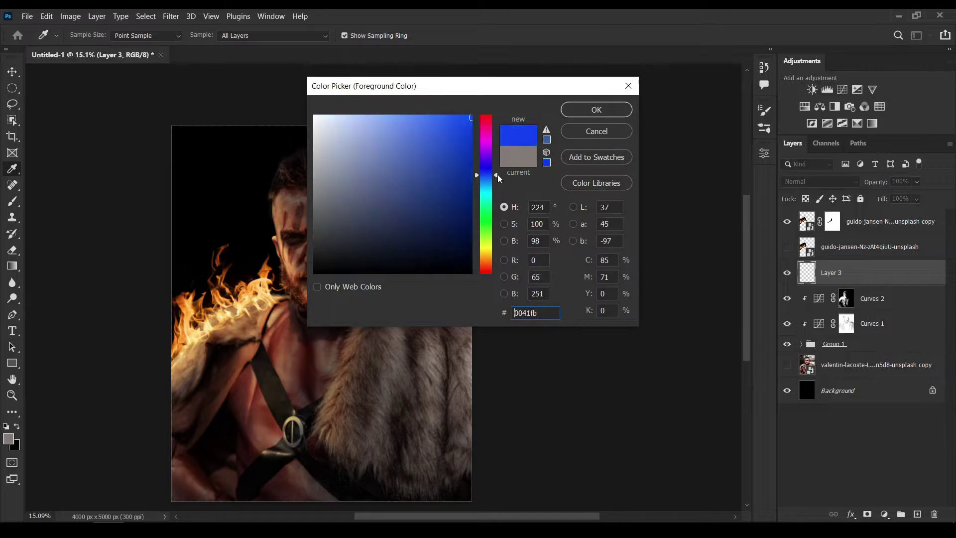
{"action": "left_click", "coordinate": [570, 108]}
{"action": "key", "text": "b"}
{"action": "left_click", "coordinate": [819, 181]}
{"action": "left_click", "coordinate": [797, 312]}
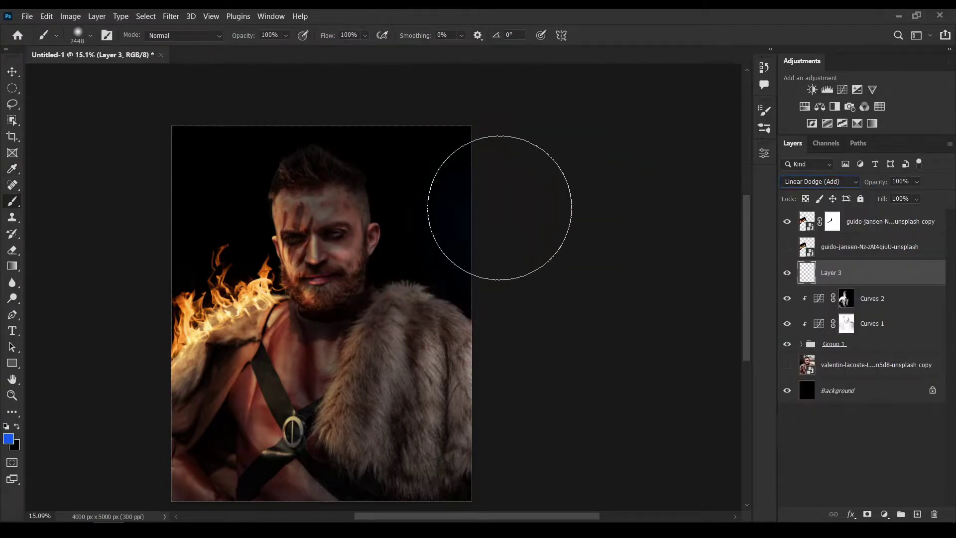
- Test-paint a large soft blue glow behind the head and fur, then clear Layer 3
{"action": "left_click_drag", "start_coordinate": [353, 270], "coordinate": [418, 266]}
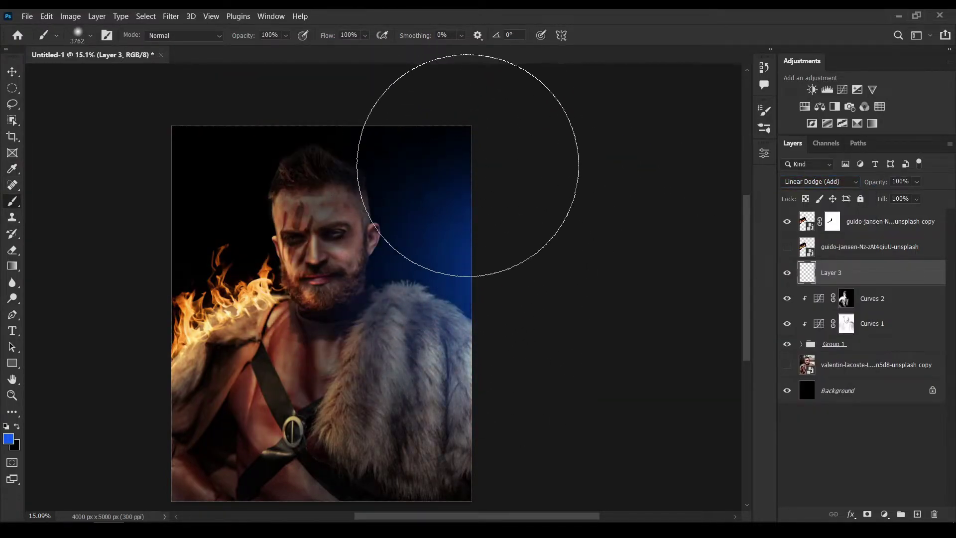
{"action": "scroll", "coordinate": [354, 345], "scroll_direction": "down", "scroll_amount": 2}
{"action": "left_click_drag", "start_coordinate": [367, 305], "coordinate": [379, 304]}
{"action": "scroll", "coordinate": [421, 159], "scroll_direction": "up", "scroll_amount": 1}
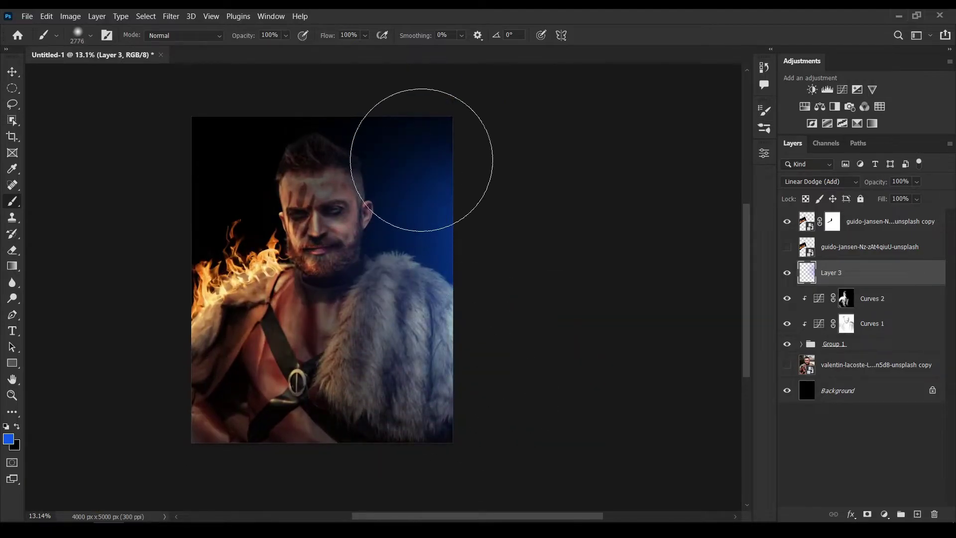
{"action": "left_click_drag", "start_coordinate": [348, 221], "coordinate": [404, 394]}
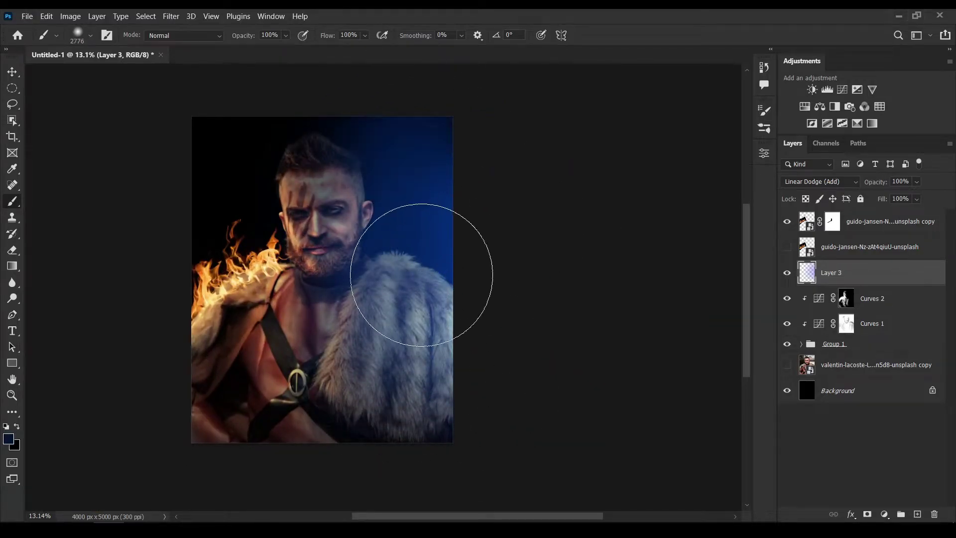
{"action": "key", "text": "ctrl+a"}
{"action": "key", "text": "Delete"}
{"action": "key", "text": "ctrl+d"}
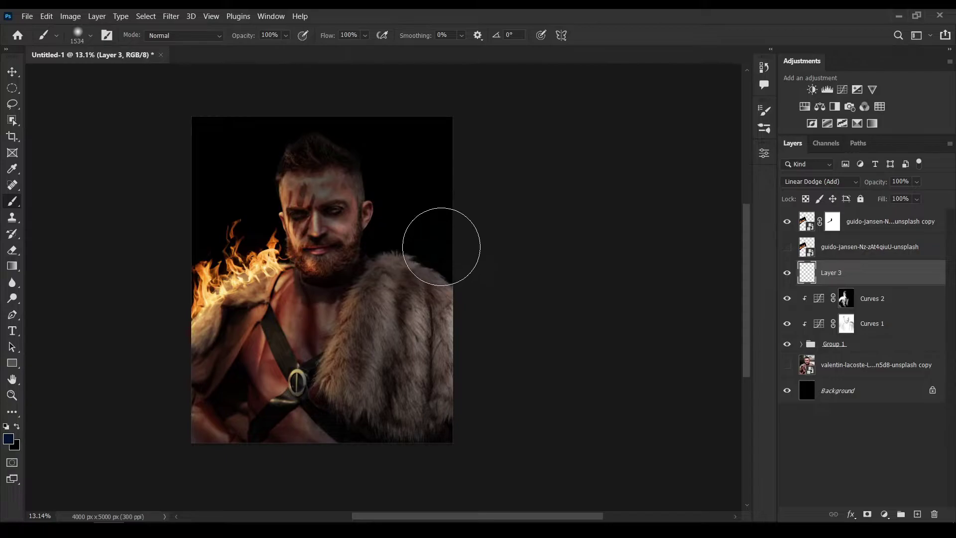
- Compare the flames with and without orange-glow Layer 8, then add layer masks to Layers 8 and 5
{"action": "key", "text": "ctrl+comma"}
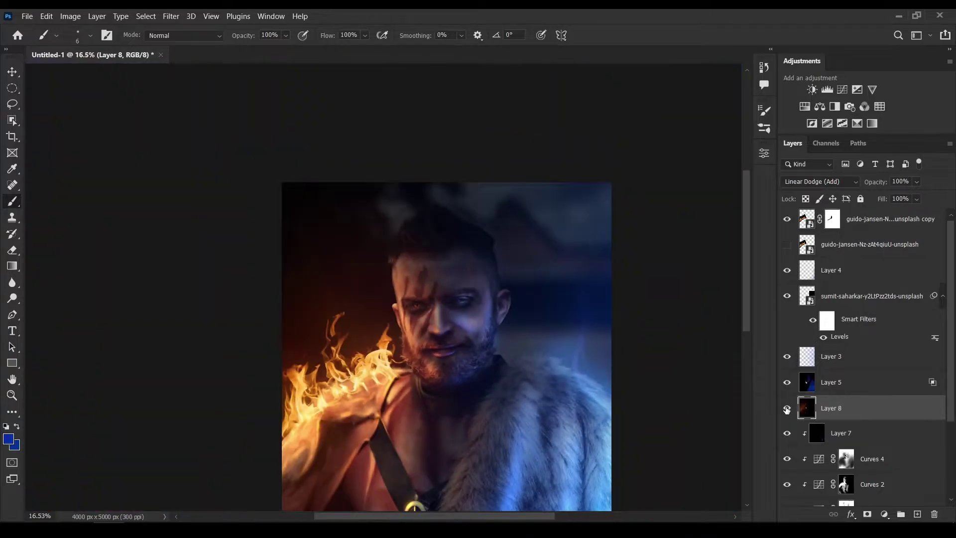
{"action": "left_click", "coordinate": [787, 409]}
{"action": "left_click", "coordinate": [786, 409]}
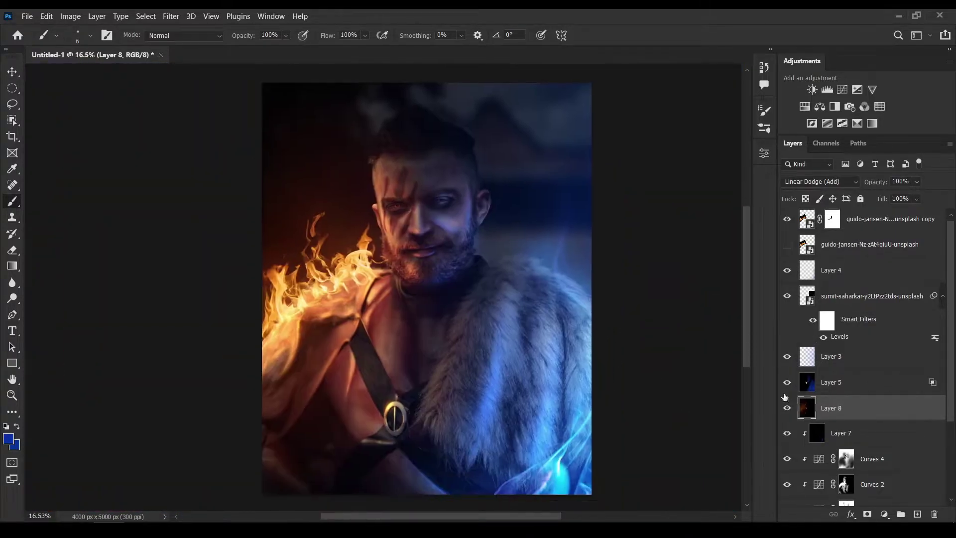
{"action": "left_click", "coordinate": [867, 513]}
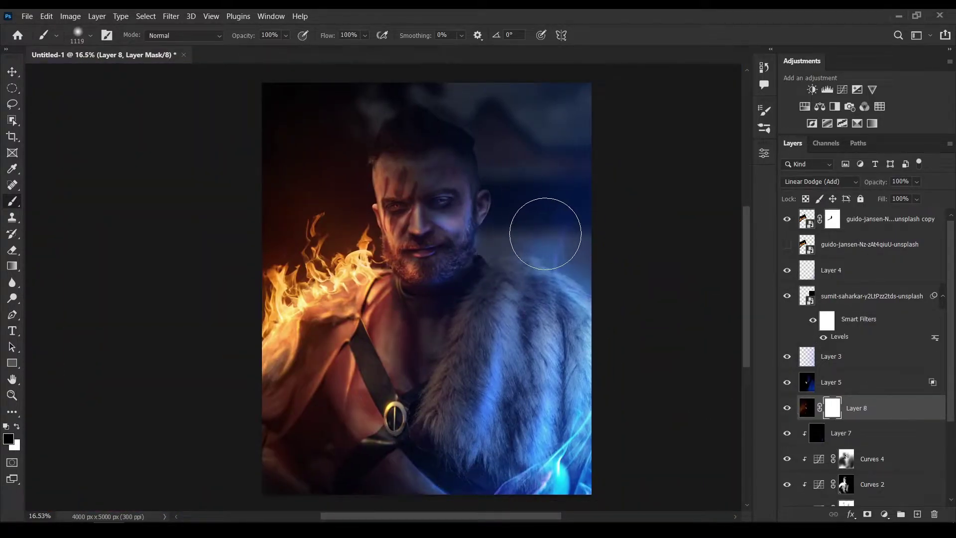
{"action": "key", "text": "alt+bracketright"}
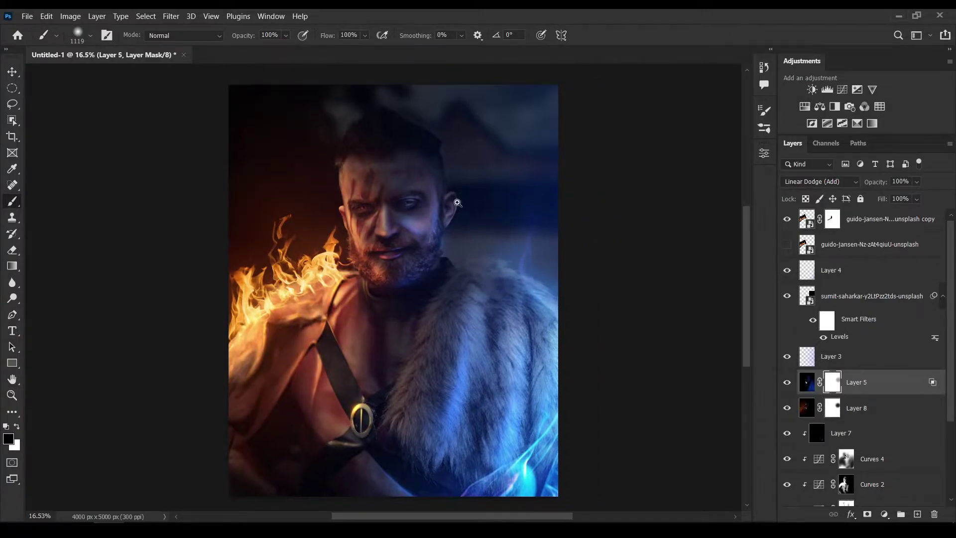
{"action": "scroll", "coordinate": [405, 221], "scroll_direction": "up", "scroll_amount": 5}
{"action": "scroll", "coordinate": [465, 191], "scroll_direction": "down", "scroll_amount": 5}
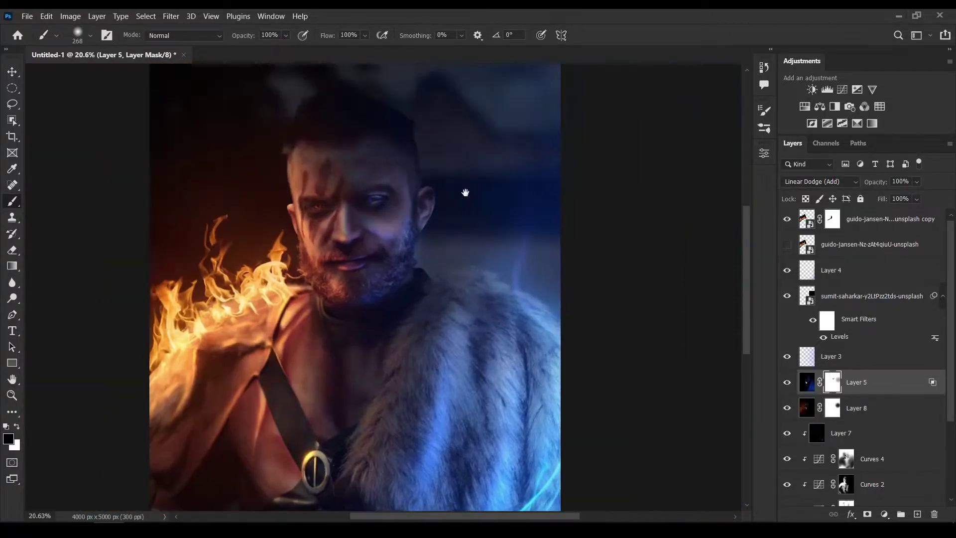
- Add a Hue/Saturation adjustment beneath Layer 8, with Colorize saturation at 100
{"action": "left_click", "coordinate": [820, 106]}
{"action": "left_click_drag", "start_coordinate": [819, 383], "coordinate": [822, 437]}
{"action": "left_click_drag", "start_coordinate": [621, 261], "coordinate": [698, 261]}
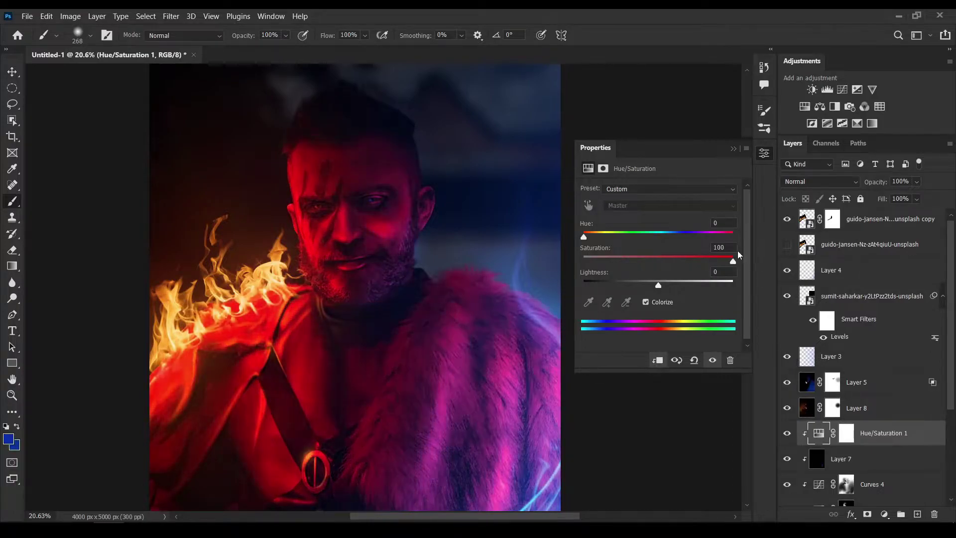
{"action": "left_click_drag", "start_coordinate": [583, 236], "coordinate": [676, 235]}
- Delete the Hue/Saturation 1 adjustment layer
{"action": "left_click", "coordinate": [733, 148]}
{"action": "left_click", "coordinate": [846, 432]}
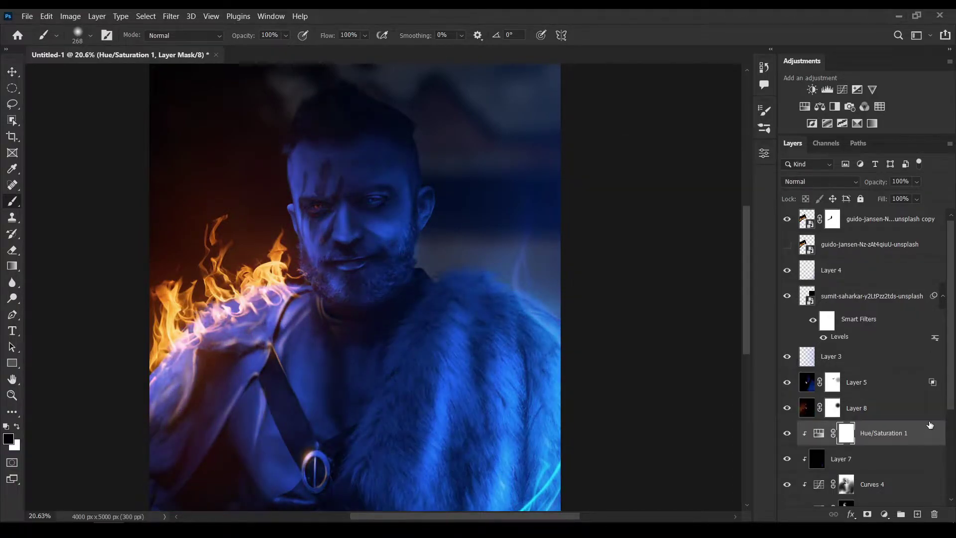
{"action": "double_click", "coordinate": [926, 432]}
{"action": "key", "text": "Escape"}
{"action": "key", "text": "Delete"}
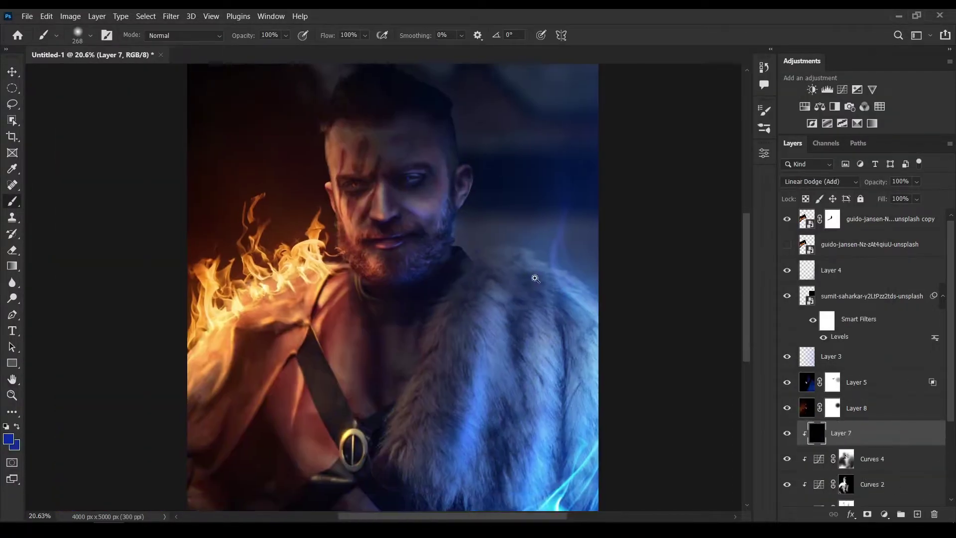
- On Layer 7, paint out the blue glow along the nose ridge
{"action": "left_click", "coordinate": [786, 296]}
{"action": "left_click", "coordinate": [786, 359]}
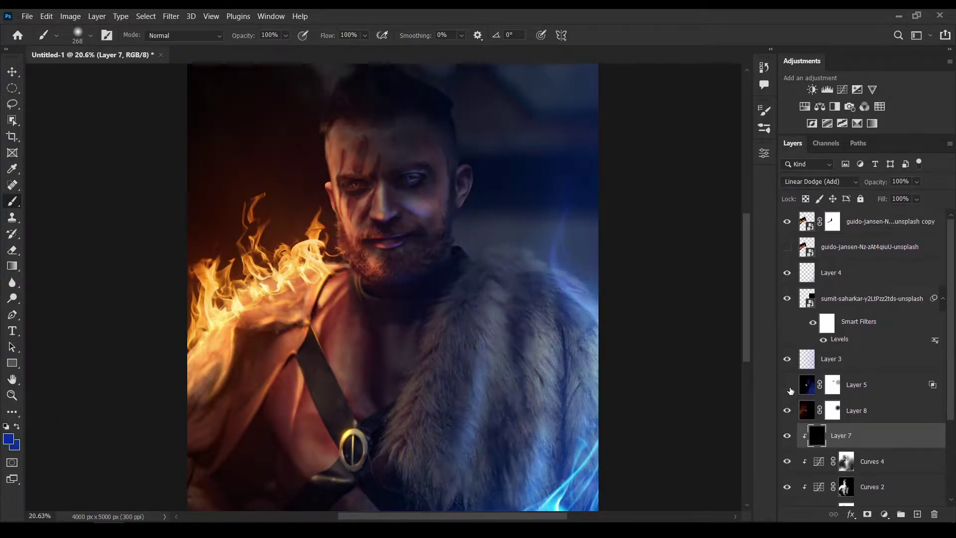
{"action": "left_click", "coordinate": [787, 384]}
{"action": "mouse_move", "coordinate": [348, 169]}
{"action": "left_mouse_down"}
{"action": "mouse_move", "coordinate": [431, 168]}
{"action": "mouse_move", "coordinate": [466, 199]}
{"action": "left_mouse_up"}
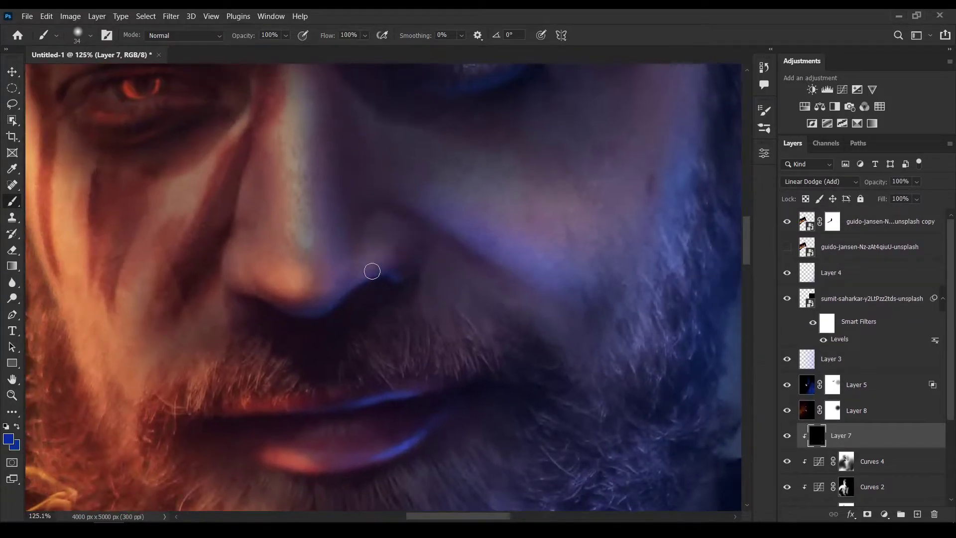
{"action": "mouse_move", "coordinate": [418, 243]}
{"action": "left_mouse_down"}
{"action": "mouse_move", "coordinate": [418, 211]}
{"action": "mouse_move", "coordinate": [377, 218]}
{"action": "left_mouse_up"}
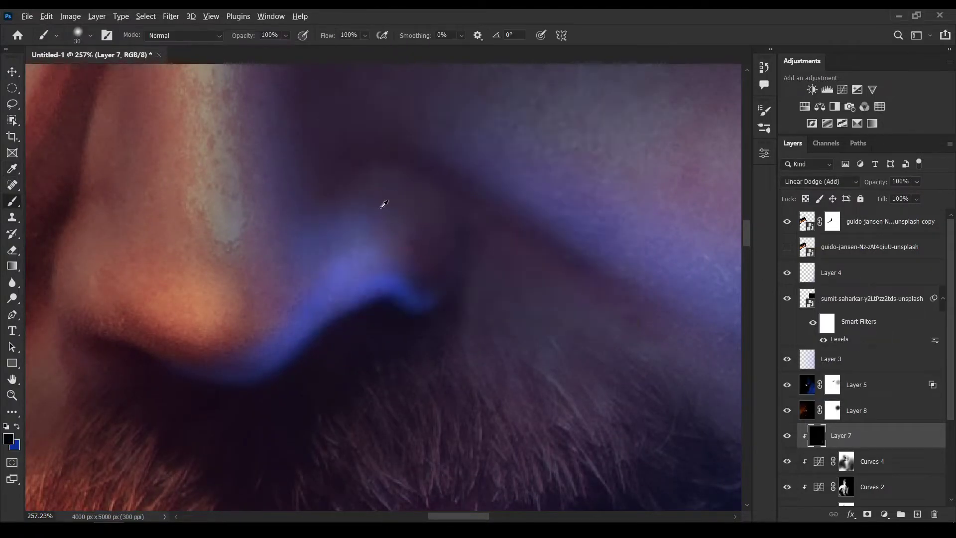
{"action": "mouse_move", "coordinate": [372, 252]}
{"action": "left_mouse_down"}
{"action": "mouse_move", "coordinate": [397, 240]}
{"action": "mouse_move", "coordinate": [343, 265]}
{"action": "left_mouse_up"}
{"action": "key", "text": "x"}
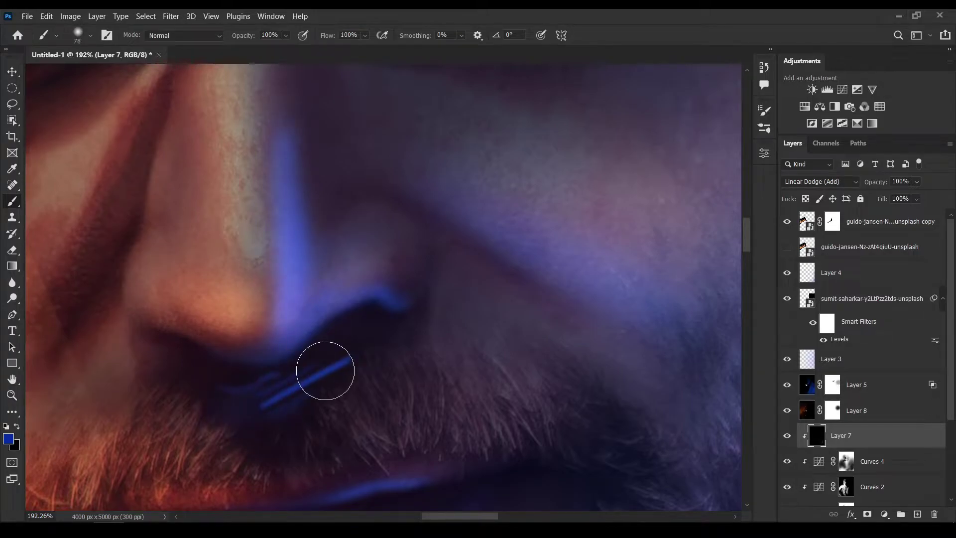
{"action": "left_click_drag", "start_coordinate": [314, 152], "coordinate": [268, 217]}
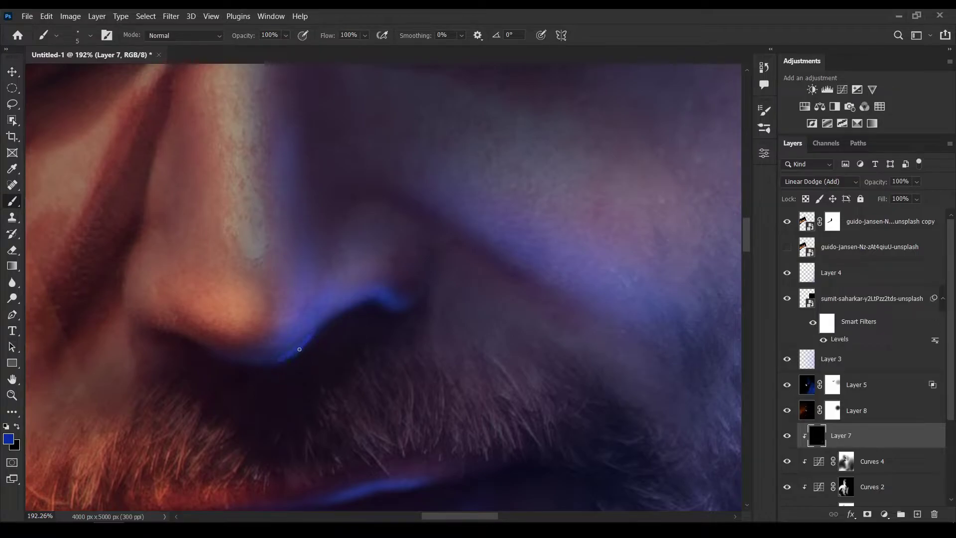
{"action": "scroll", "coordinate": [473, 192], "scroll_direction": "down", "scroll_amount": 5}
- Create a new clipped Layer 9 and paint a short blue highlight under the nostril
{"action": "key", "text": "ctrl+shift+alt+n"}
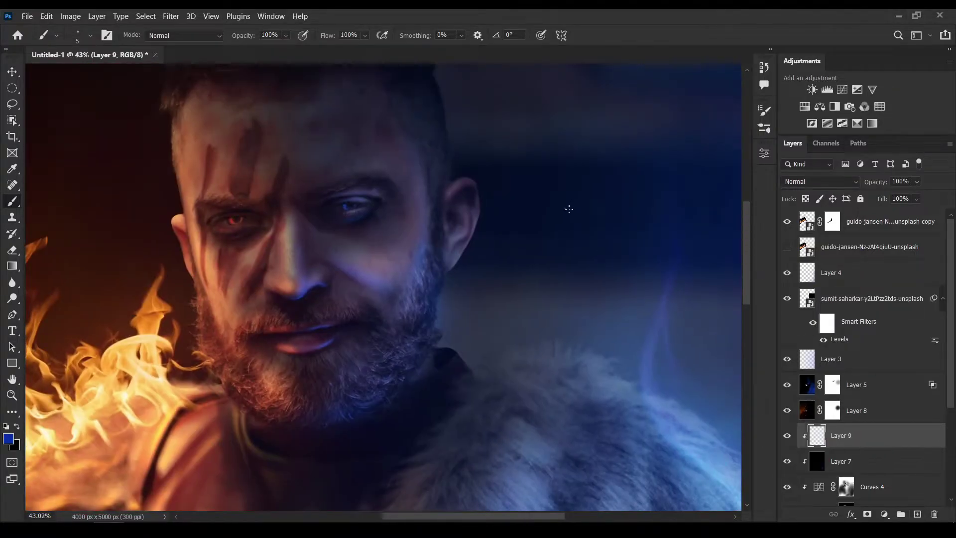
{"action": "left_click_drag", "start_coordinate": [324, 245], "coordinate": [349, 245]}
{"action": "left_click_drag", "start_coordinate": [225, 306], "coordinate": [252, 297]}
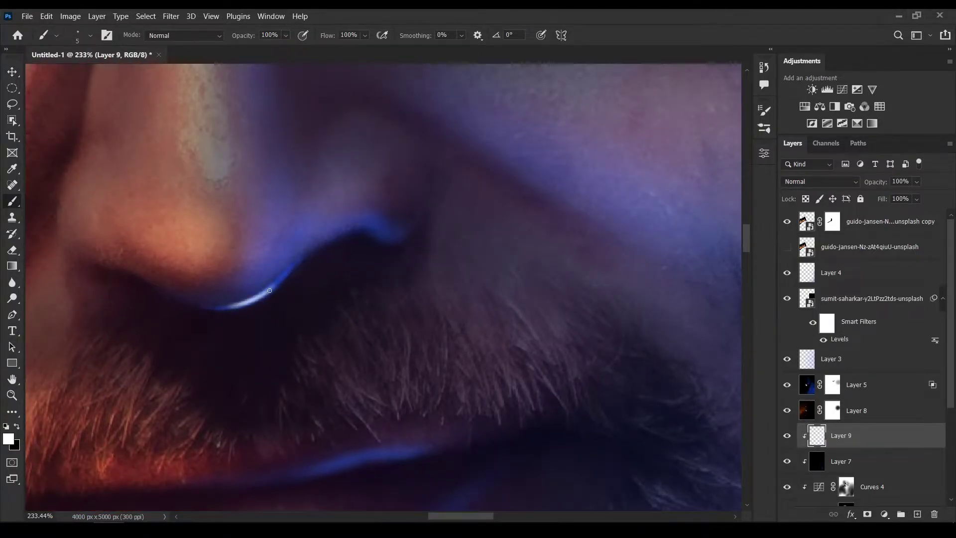
{"action": "left_click_drag", "start_coordinate": [438, 407], "coordinate": [416, 194]}
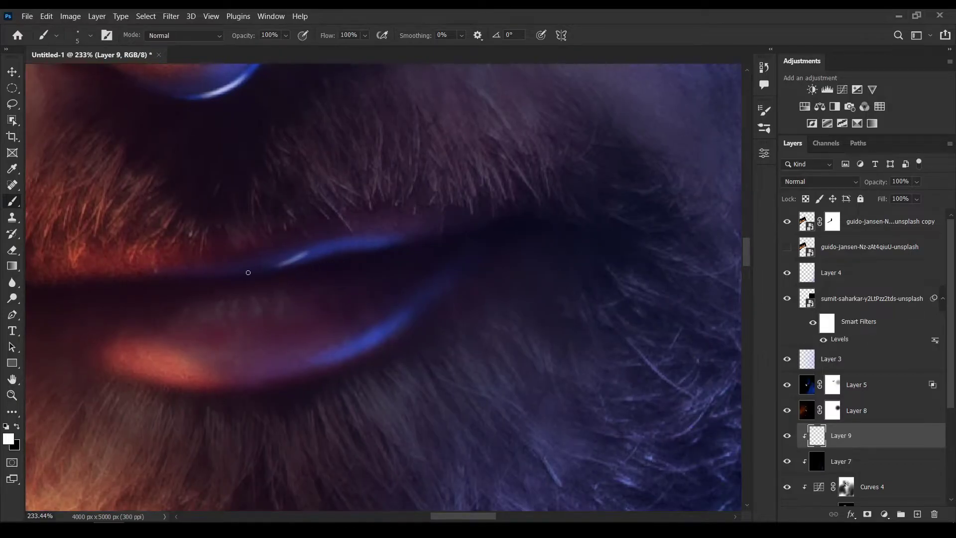
{"action": "scroll", "coordinate": [295, 254], "scroll_direction": "down", "scroll_amount": 3}
{"action": "scroll", "coordinate": [294, 278], "scroll_direction": "up", "scroll_amount": 3}
{"action": "scroll", "coordinate": [286, 321], "scroll_direction": "up", "scroll_amount": 2}
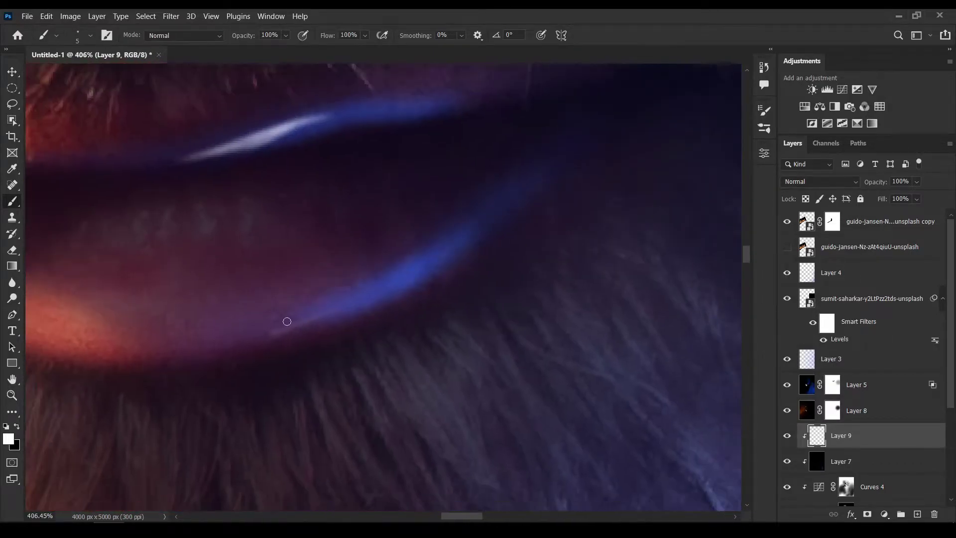
{"action": "scroll", "coordinate": [470, 240], "scroll_direction": "down", "scroll_amount": 5}
{"action": "scroll", "coordinate": [208, 228], "scroll_direction": "up", "scroll_amount": 3}
- Switch the painting colour to white and zoom around the lips for highlight work
{"action": "key", "text": "x"}
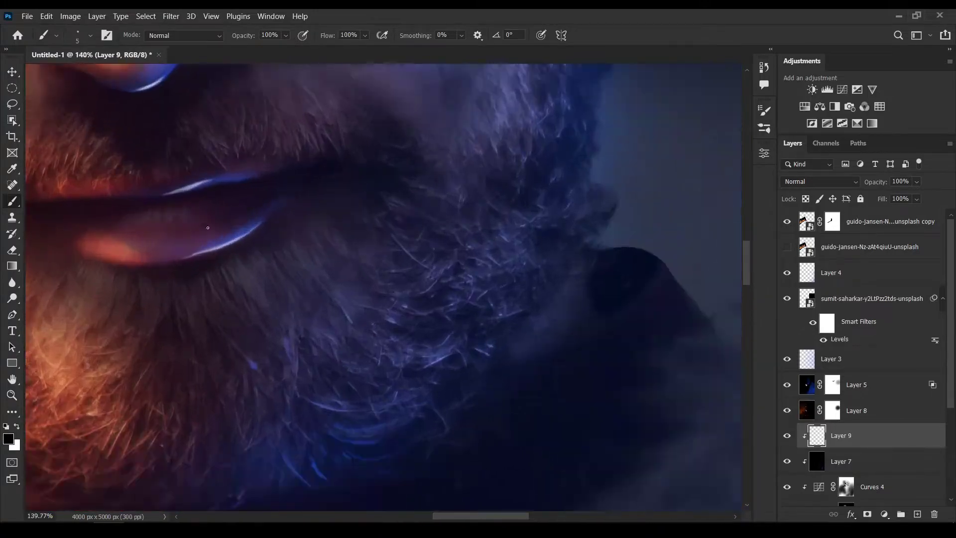
{"action": "scroll", "coordinate": [214, 233], "scroll_direction": "up", "scroll_amount": 2}
{"action": "scroll", "coordinate": [306, 195], "scroll_direction": "down", "scroll_amount": 3}
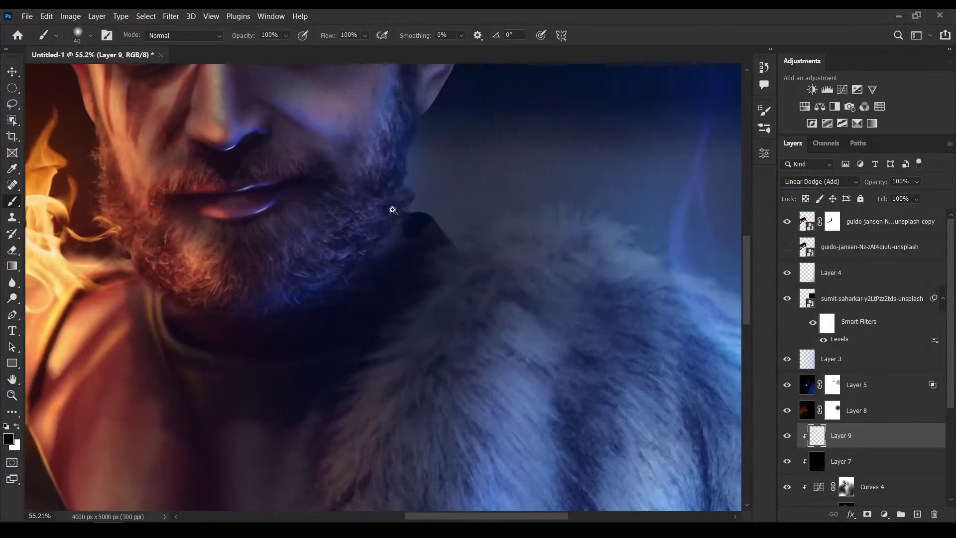
{"action": "scroll", "coordinate": [396, 208], "scroll_direction": "down", "scroll_amount": 2}
{"action": "scroll", "coordinate": [252, 201], "scroll_direction": "up", "scroll_amount": 3}
{"action": "key", "text": "x"}
{"action": "scroll", "coordinate": [263, 196], "scroll_direction": "down", "scroll_amount": 2}
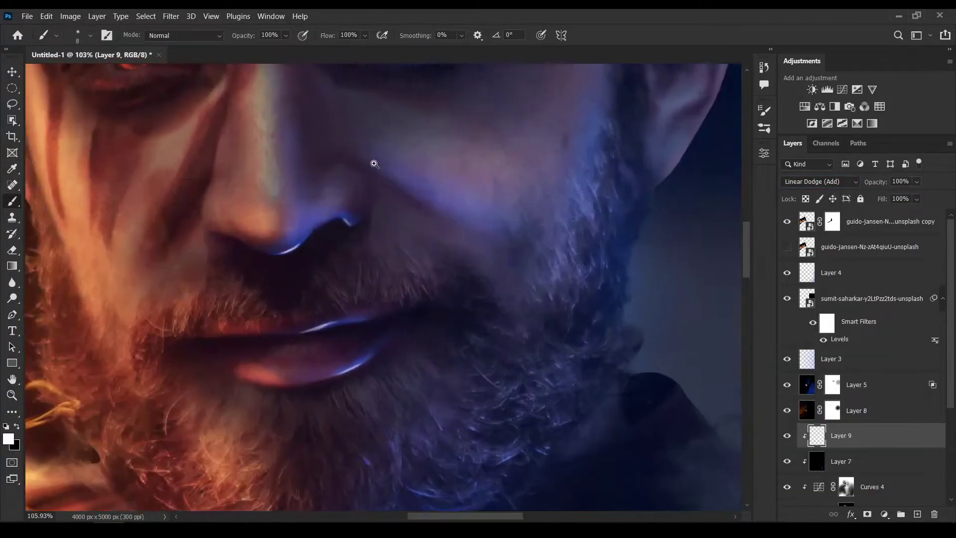
{"action": "scroll", "coordinate": [373, 159], "scroll_direction": "up", "scroll_amount": 1}
{"action": "scroll", "coordinate": [369, 188], "scroll_direction": "down", "scroll_amount": 4}
{"action": "scroll", "coordinate": [143, 294], "scroll_direction": "up", "scroll_amount": 5}
{"action": "scroll", "coordinate": [143, 294], "scroll_direction": "up", "scroll_amount": 2}
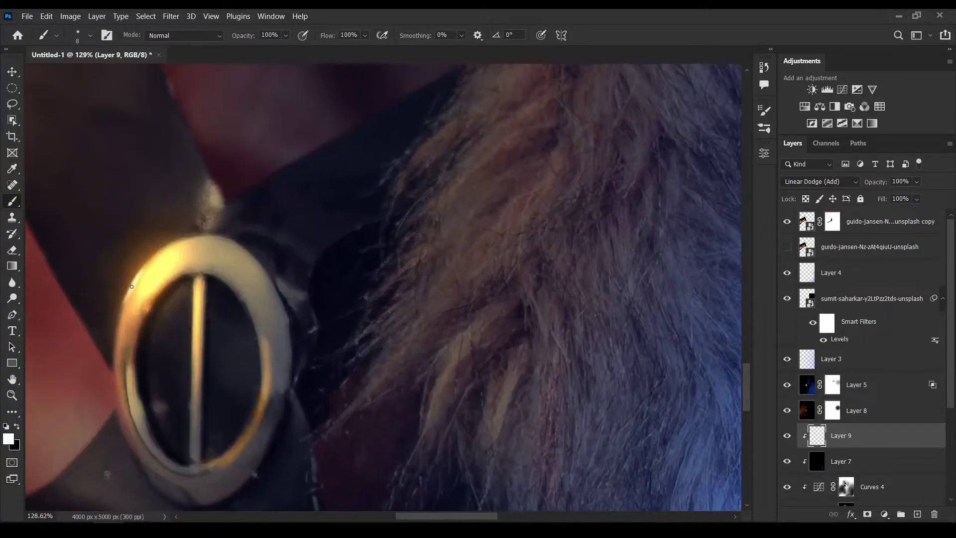
{"action": "scroll", "coordinate": [264, 349], "scroll_direction": "down", "scroll_amount": 5}
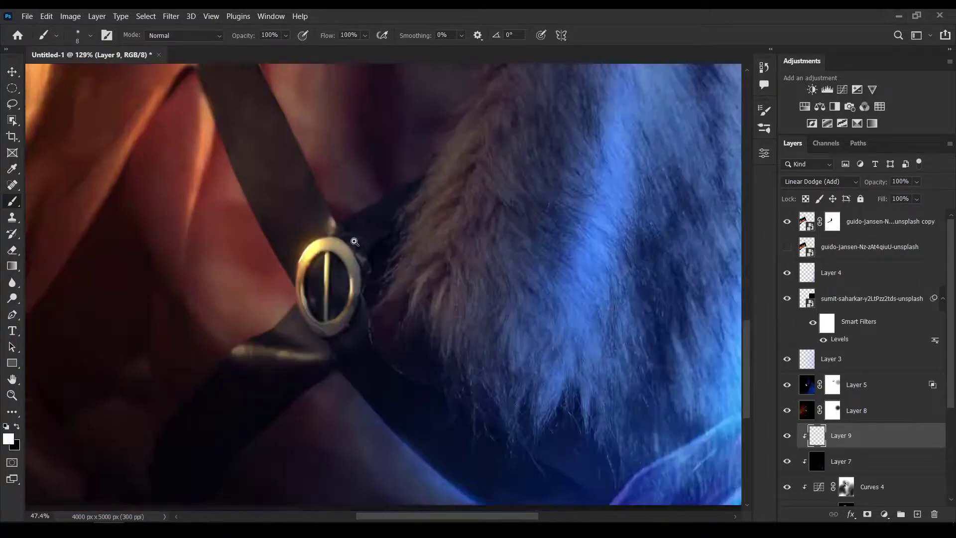
{"action": "scroll", "coordinate": [240, 331], "scroll_direction": "up", "scroll_amount": 5}
{"action": "scroll", "coordinate": [207, 416], "scroll_direction": "down", "scroll_amount": 5}
{"action": "scroll", "coordinate": [399, 166], "scroll_direction": "up", "scroll_amount": 5}
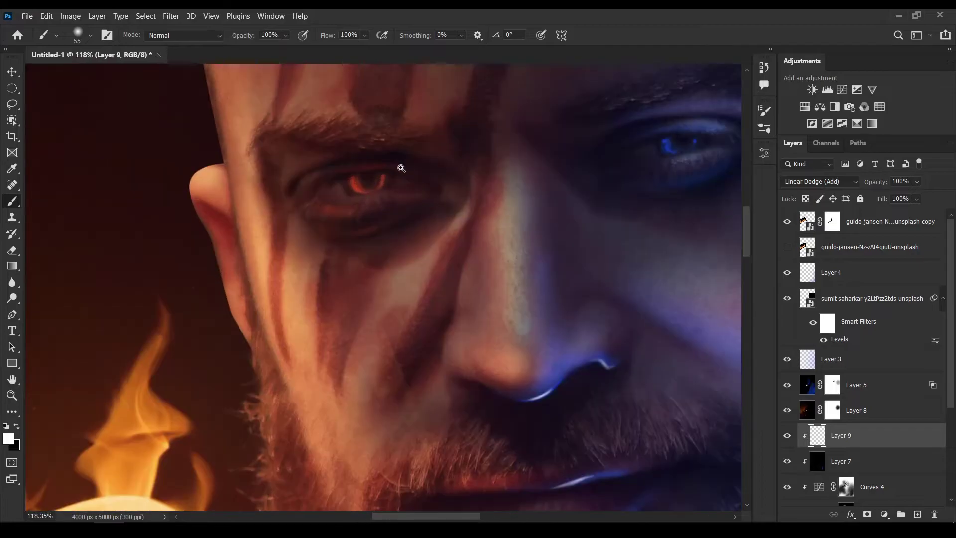
{"action": "scroll", "coordinate": [405, 178], "scroll_direction": "up", "scroll_amount": 2}
- Shrink the brush and paint a catchlight highlight on the right eye
{"action": "key", "text": "x"}
{"action": "left_click_drag", "start_coordinate": [530, 159], "coordinate": [174, 236]}
{"action": "key", "text": "bracketleft"}
{"action": "key", "text": "bracketleft"}
{"action": "key", "text": "bracketleft"}
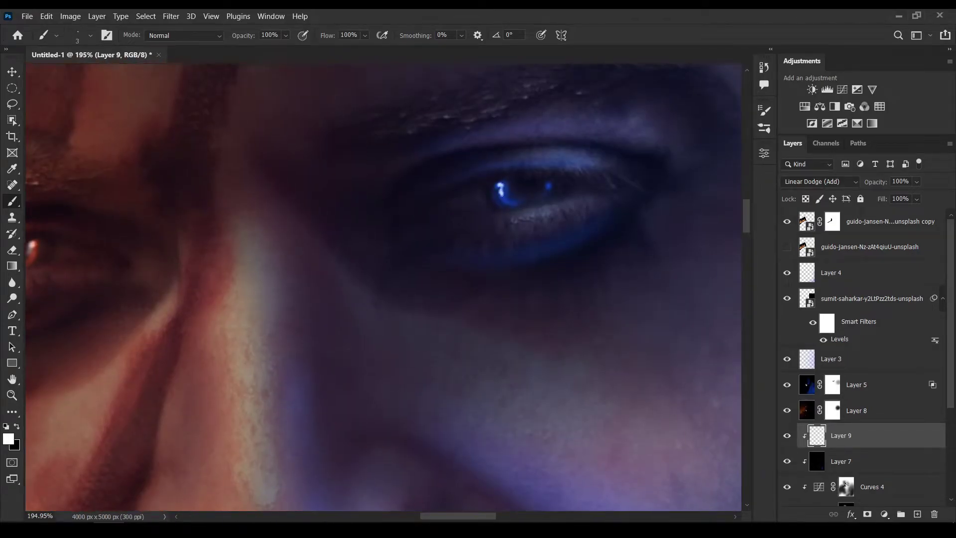
{"action": "scroll", "coordinate": [364, 199], "scroll_direction": "down", "scroll_amount": 5}
{"action": "scroll", "coordinate": [398, 209], "scroll_direction": "up", "scroll_amount": 4}
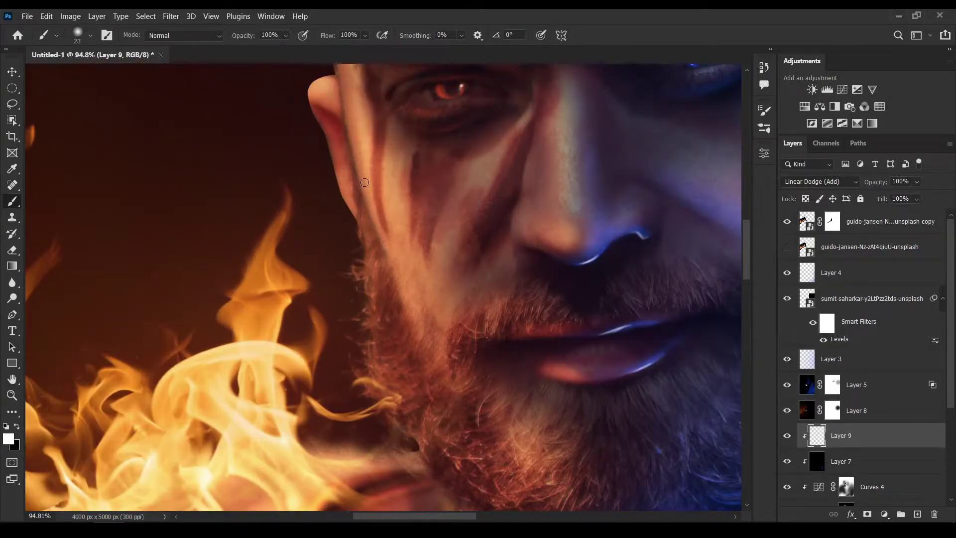
{"action": "left_click_drag", "start_coordinate": [368, 194], "coordinate": [363, 209]}
{"action": "scroll", "coordinate": [356, 219], "scroll_direction": "up", "scroll_amount": 3}
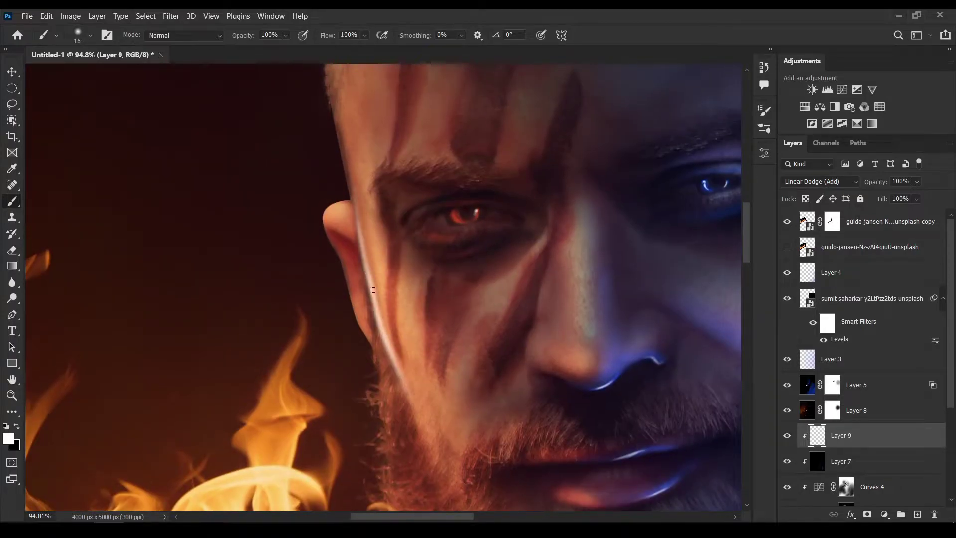
{"action": "scroll", "coordinate": [450, 209], "scroll_direction": "down", "scroll_amount": 2}
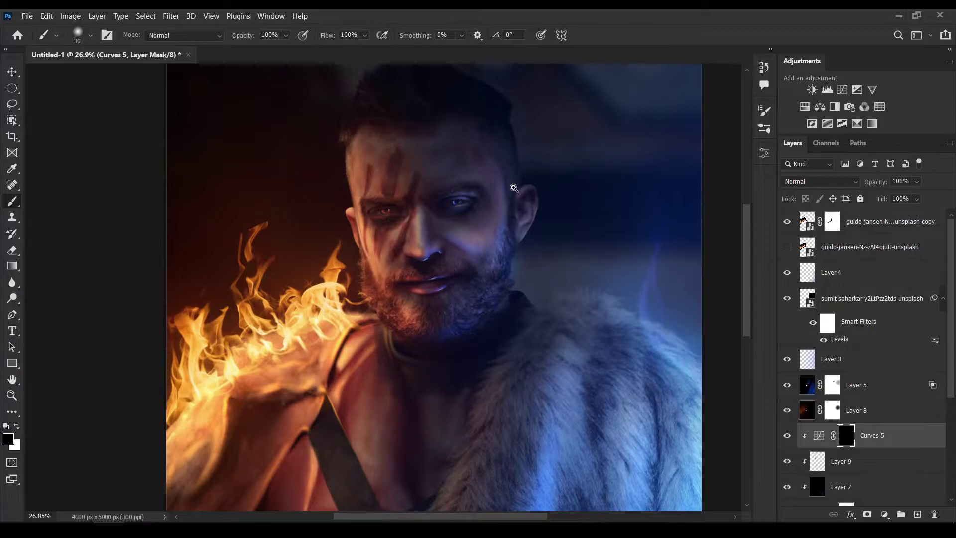
- Enlarge the brush and paint white into the Curves 5 mask over the chest
{"action": "scroll", "coordinate": [513, 187], "scroll_direction": "up", "scroll_amount": 3}
{"action": "key", "text": "bracketright"}
{"action": "left_click_drag", "start_coordinate": [464, 330], "coordinate": [556, 378]}
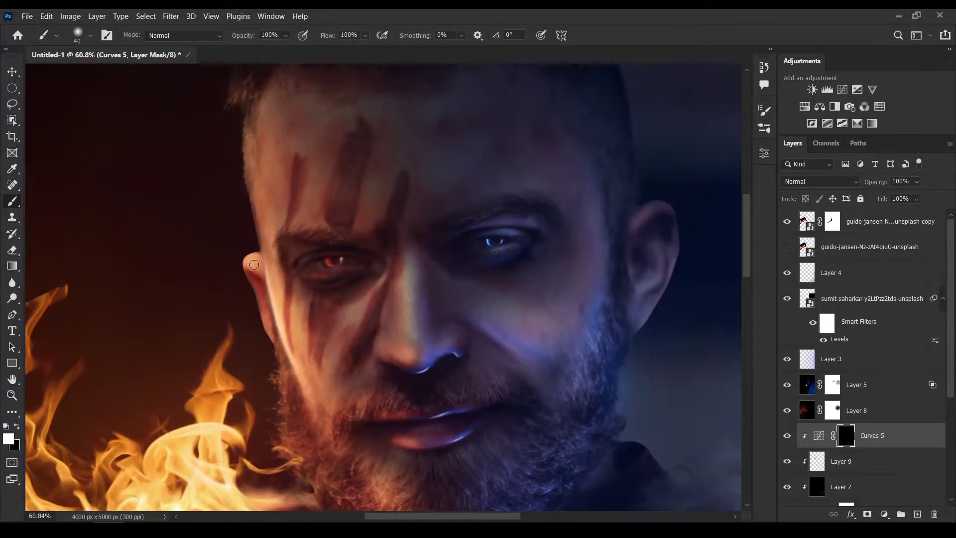
{"action": "left_click_drag", "start_coordinate": [280, 319], "coordinate": [252, 204]}
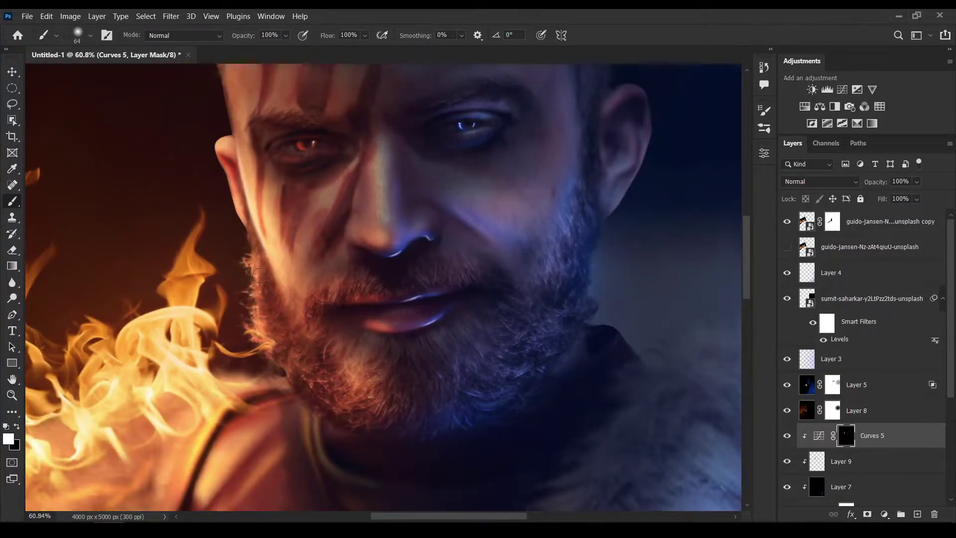
{"action": "right_click", "coordinate": [313, 376], "text": "alt"}
{"action": "scroll", "coordinate": [508, 299], "scroll_direction": "down", "scroll_amount": 2}
{"action": "scroll", "coordinate": [469, 262], "scroll_direction": "down", "scroll_amount": 2}
{"action": "scroll", "coordinate": [547, 220], "scroll_direction": "down", "scroll_amount": 2}
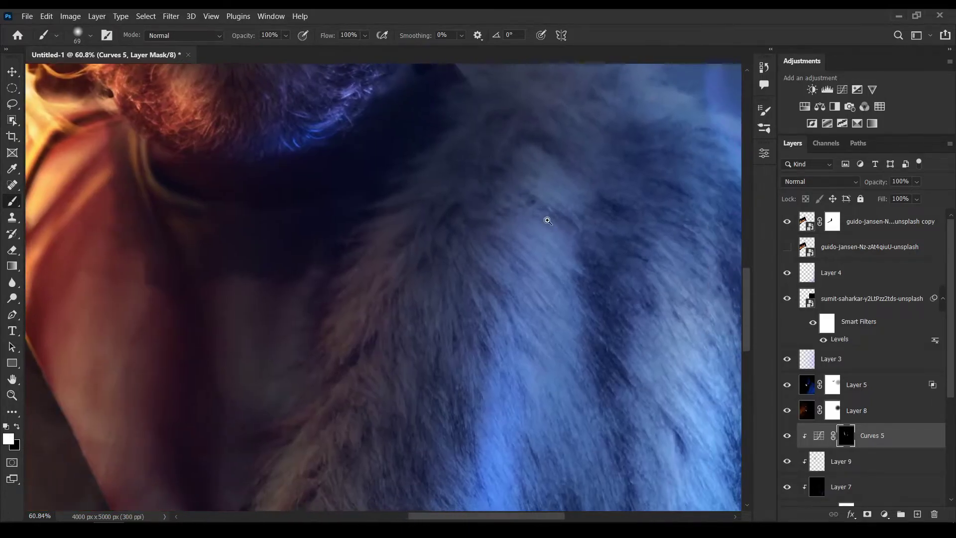
{"action": "scroll", "coordinate": [548, 221], "scroll_direction": "down", "scroll_amount": 5}
- Resize the brush and paint the Curves 5 mask over the face and fur
{"action": "right_click", "coordinate": [260, 234], "text": "alt"}
{"action": "mouse_move", "coordinate": [261, 234]}
{"action": "left_mouse_down"}
{"action": "mouse_move", "coordinate": [298, 174]}
{"action": "mouse_move", "coordinate": [288, 277]}
{"action": "left_mouse_up"}
{"action": "scroll", "coordinate": [349, 259], "scroll_direction": "up", "scroll_amount": 3}
{"action": "right_click", "coordinate": [375, 257], "text": "alt"}
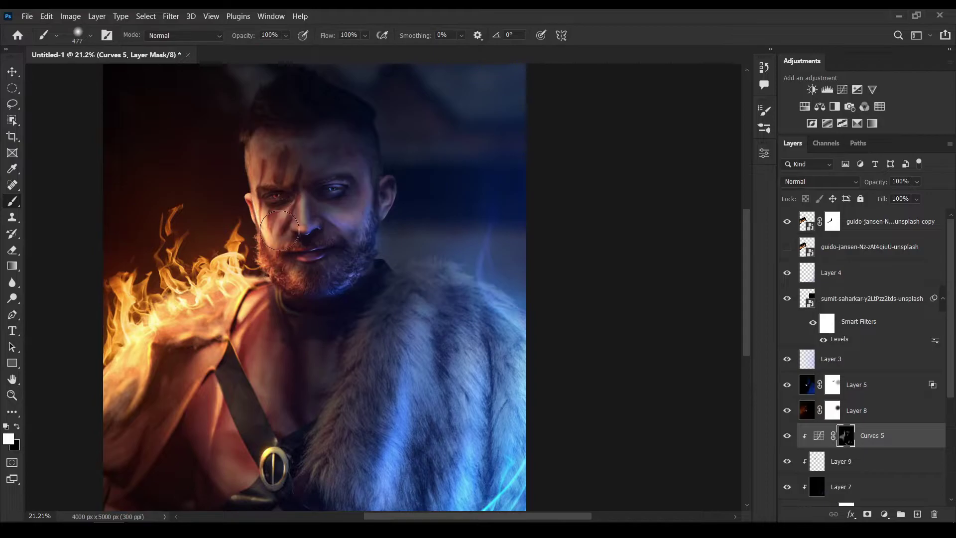
{"action": "scroll", "coordinate": [394, 195], "scroll_direction": "down", "scroll_amount": 2}
{"action": "scroll", "coordinate": [405, 220], "scroll_direction": "up", "scroll_amount": 2}
{"action": "scroll", "coordinate": [367, 213], "scroll_direction": "down", "scroll_amount": 3}
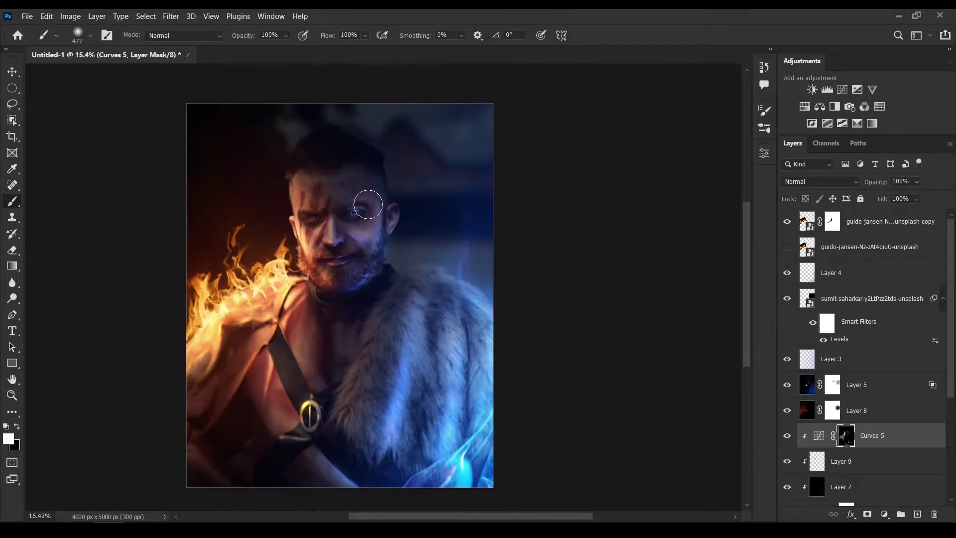
{"action": "scroll", "coordinate": [427, 175], "scroll_direction": "up", "scroll_amount": 3}
{"action": "scroll", "coordinate": [442, 166], "scroll_direction": "down", "scroll_amount": 3}
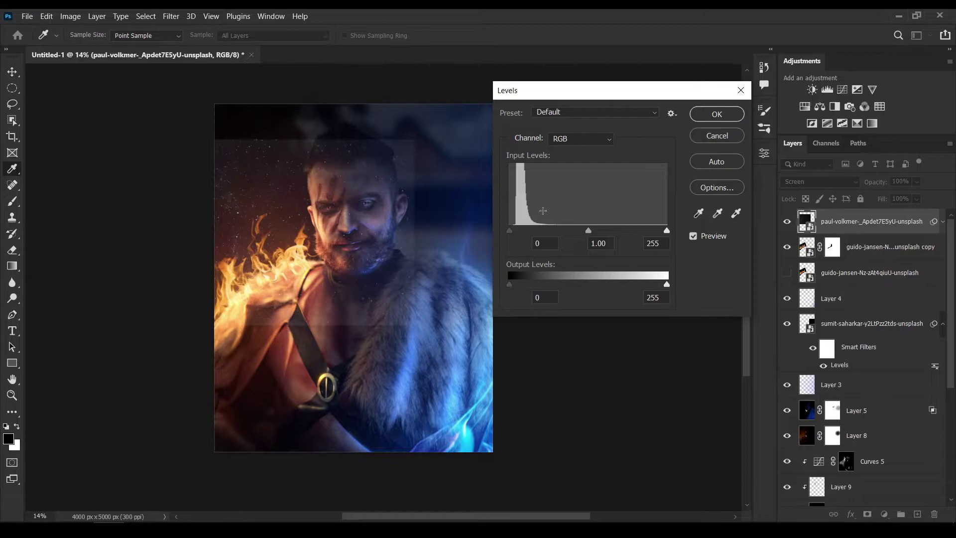
- Raise the Levels black point to darken the starry photo
{"action": "left_click_drag", "start_coordinate": [508, 230], "coordinate": [524, 230]}
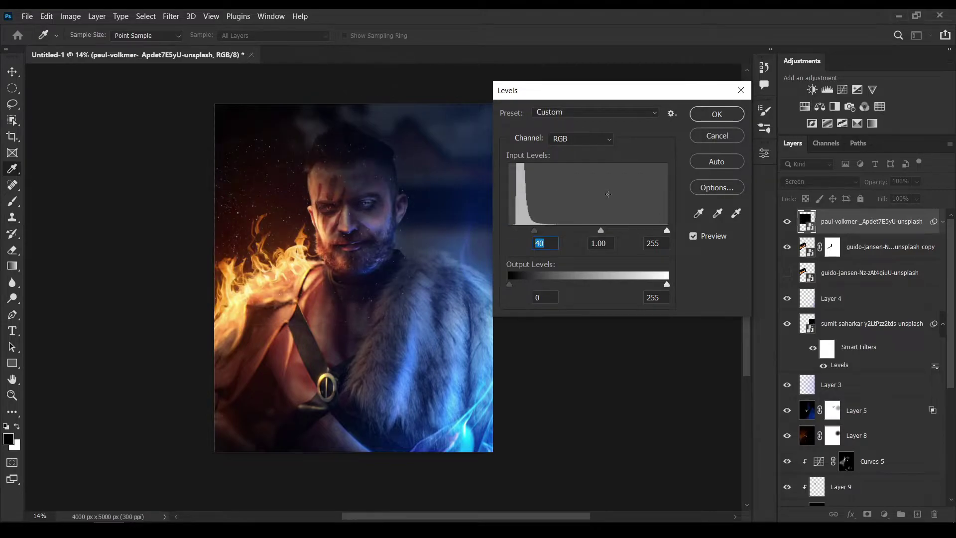
{"action": "key", "text": "Return"}
{"action": "scroll", "coordinate": [281, 214], "scroll_direction": "up", "scroll_amount": 3}
{"action": "scroll", "coordinate": [282, 213], "scroll_direction": "down", "scroll_amount": 1}
- Duplicate the starry layer and stretch the copy across the upper canvas
{"action": "key", "text": "ctrl+j"}
{"action": "key", "text": "ctrl+t"}
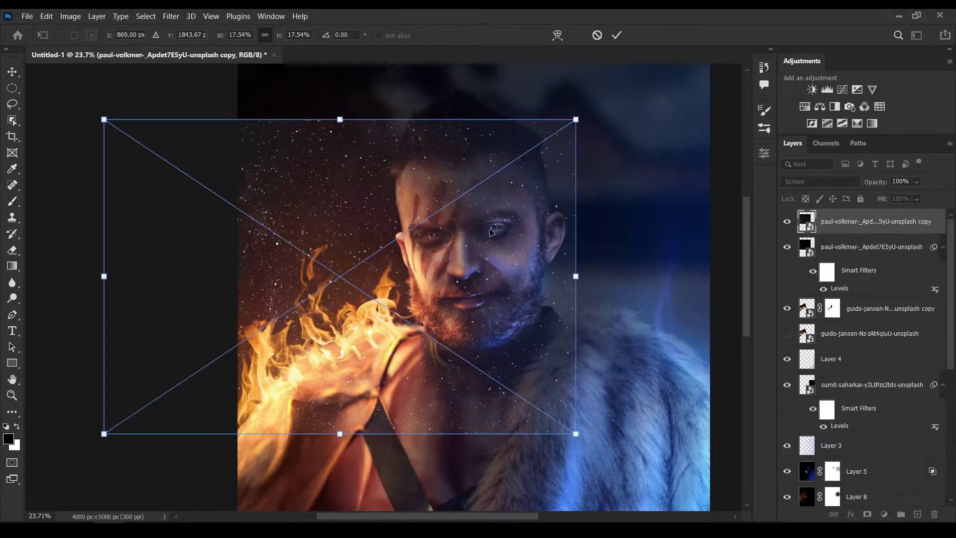
{"action": "left_click_drag", "start_coordinate": [599, 209], "coordinate": [612, 86]}
{"action": "key", "text": "Return"}
{"action": "key", "text": "b"}
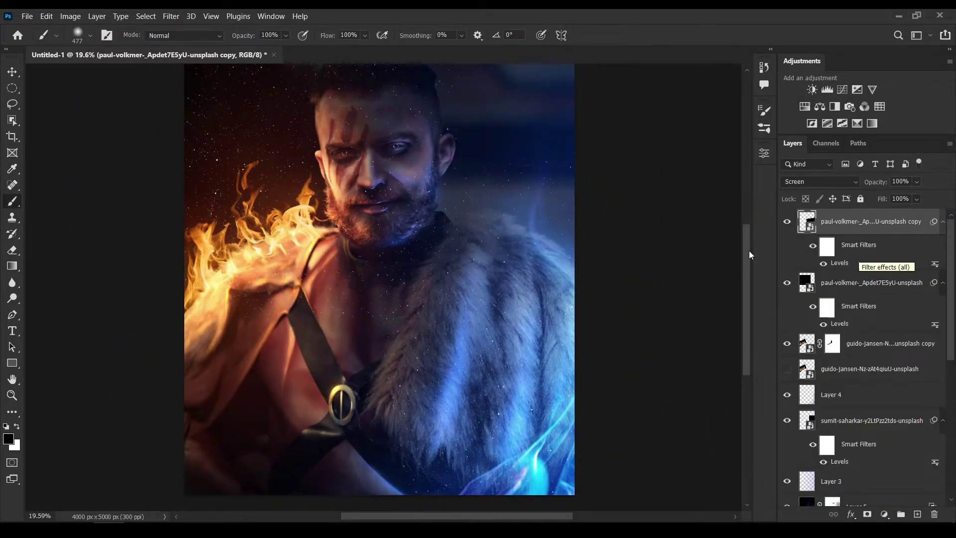
- Colorize the top copy blue (Hue 200, Saturation 100), the lower red (Hue 0), and group them
{"action": "key", "text": "ctrl+u"}
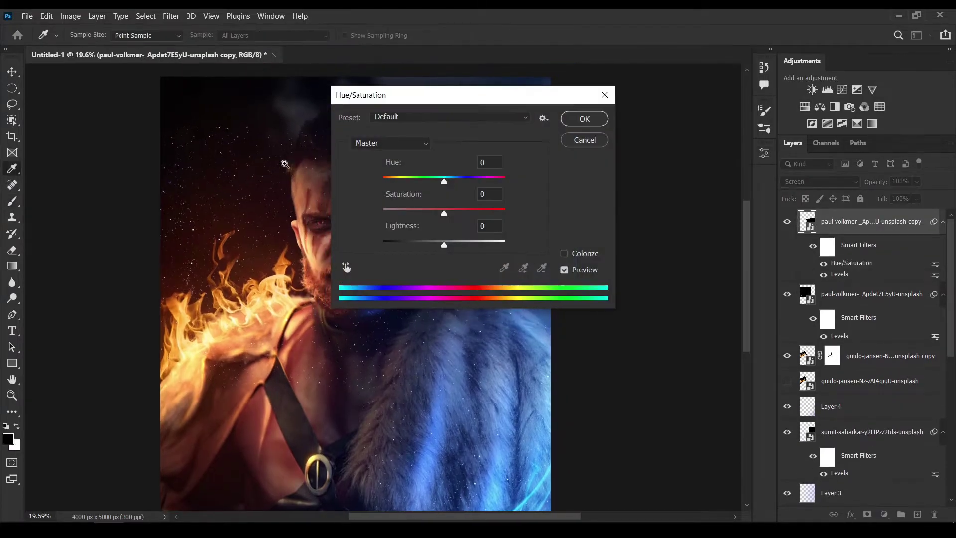
{"action": "left_click", "coordinate": [564, 254]}
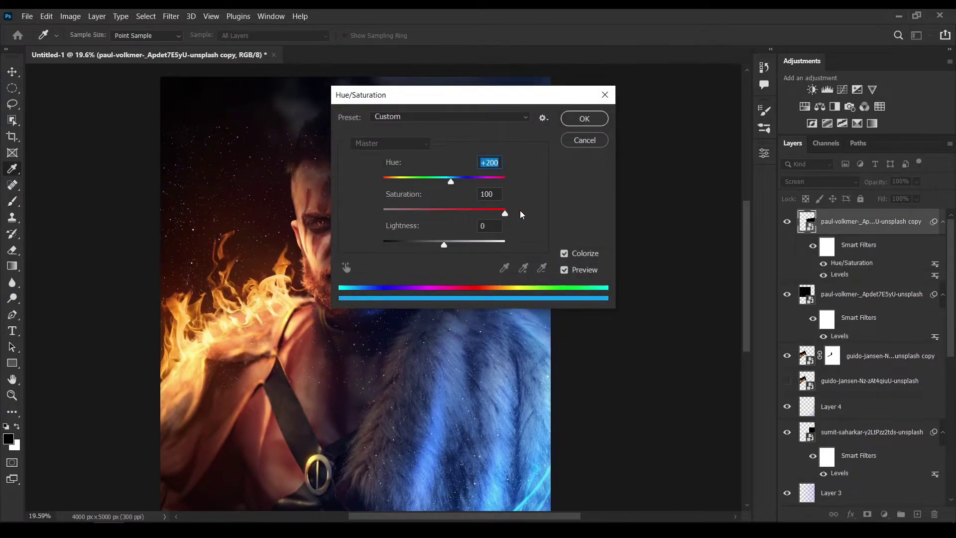
{"action": "key", "text": "Return"}
{"action": "key", "text": "alt+bracketleft"}
{"action": "key", "text": "ctrl+u"}
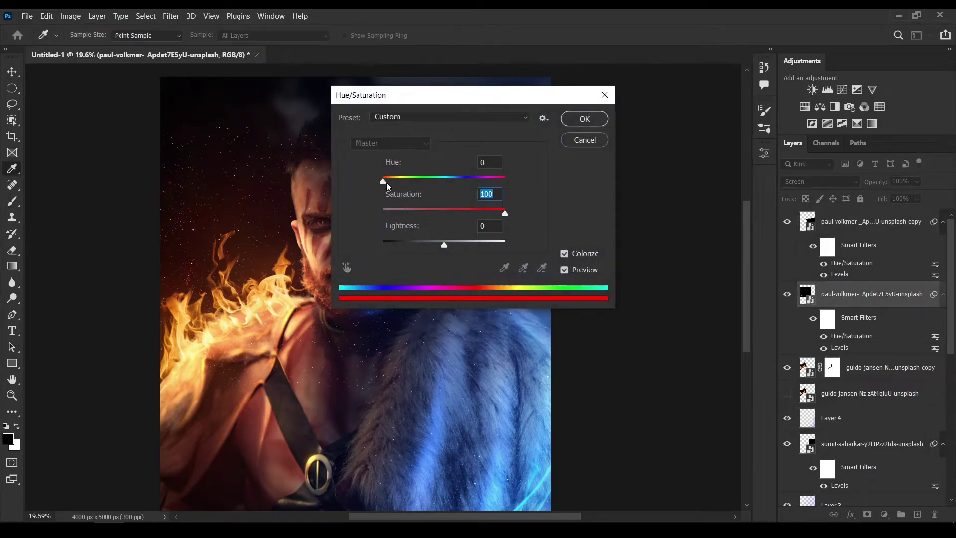
{"action": "left_click", "coordinate": [576, 119]}
{"action": "left_click", "coordinate": [871, 221], "text": "shift"}
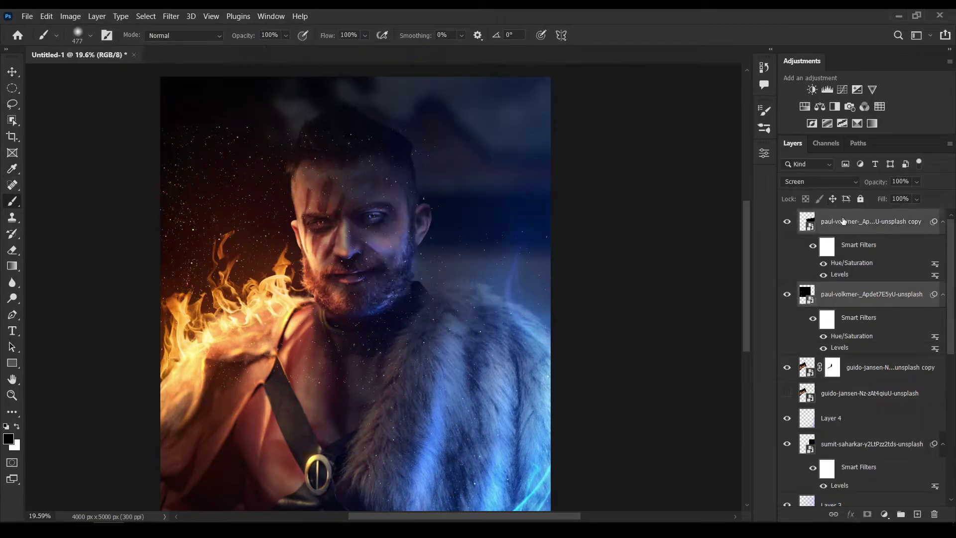
{"action": "key", "text": "ctrl+g"}
- Hide Group 2 behind a black layer mask and enlarge the brush
{"action": "left_click", "coordinate": [866, 513], "text": "alt"}
{"action": "key", "text": "b"}
{"action": "scroll", "coordinate": [199, 244], "scroll_direction": "up", "scroll_amount": 3}
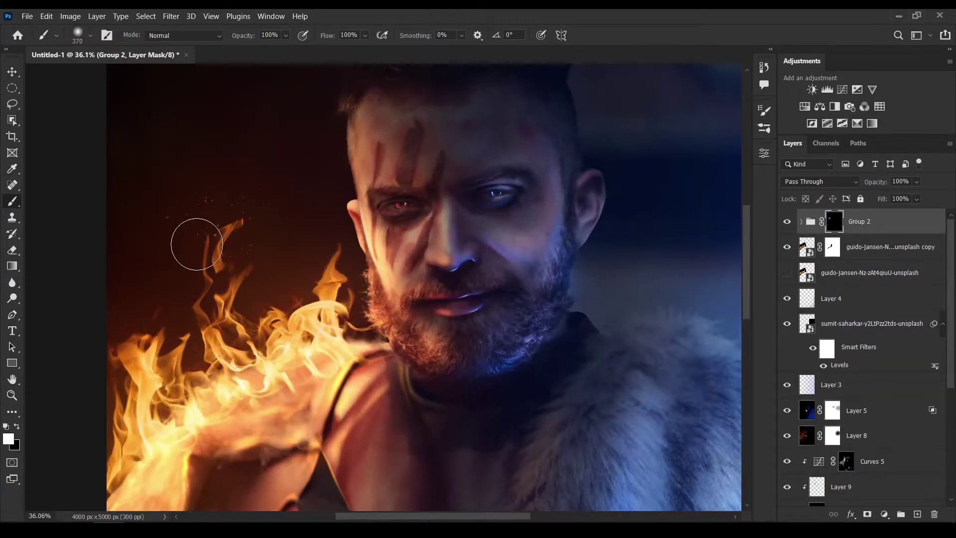
{"action": "scroll", "coordinate": [320, 214], "scroll_direction": "up", "scroll_amount": 2}
{"action": "key", "text": "bracketright"}
{"action": "key", "text": "bracketright"}
{"action": "key", "text": "bracketright"}
{"action": "scroll", "coordinate": [325, 264], "scroll_direction": "down", "scroll_amount": 3}
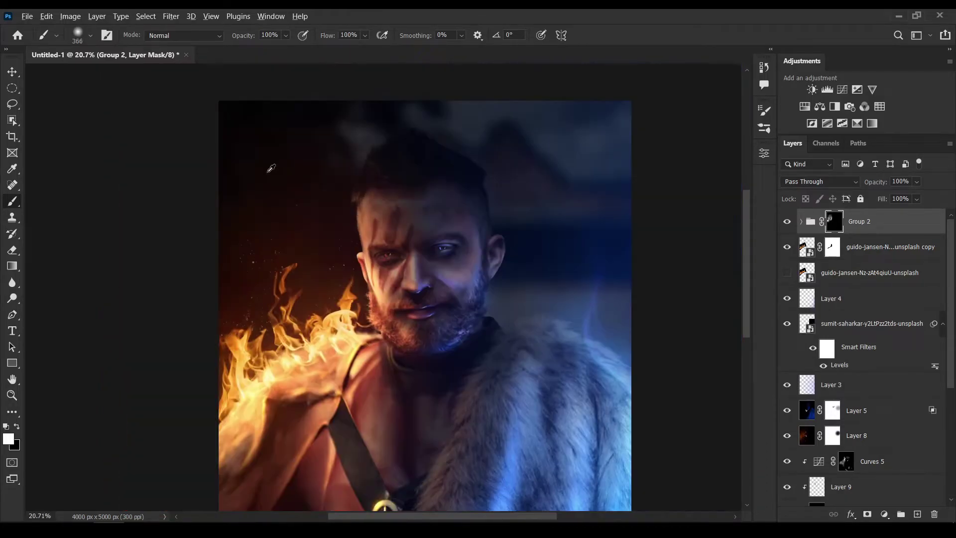
{"action": "scroll", "coordinate": [297, 333], "scroll_direction": "down", "scroll_amount": 3}
- Paint white on Group 2's mask to reveal the red and blue tint over the face
{"action": "scroll", "coordinate": [467, 401], "scroll_direction": "right", "scroll_amount": 3}
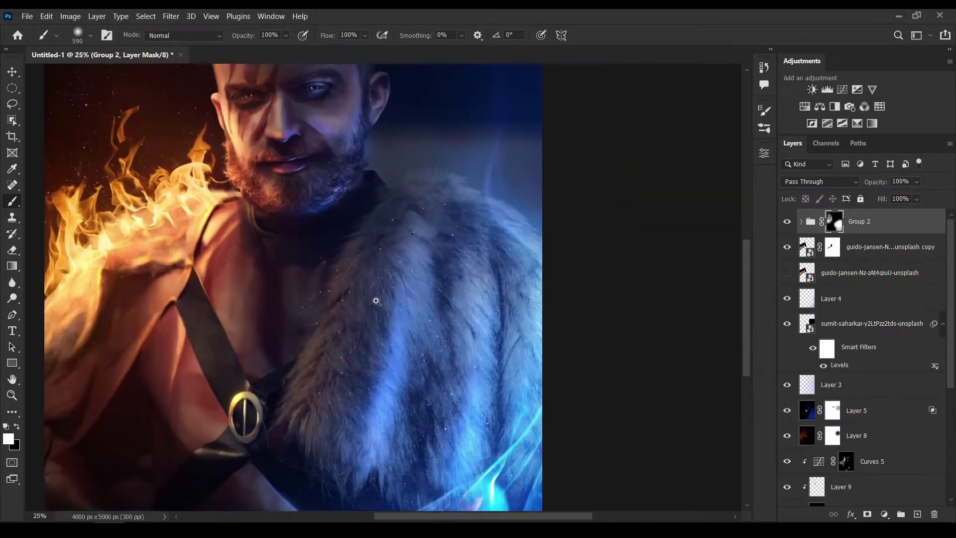
{"action": "scroll", "coordinate": [374, 299], "scroll_direction": "up", "scroll_amount": 3}
{"action": "scroll", "coordinate": [358, 232], "scroll_direction": "down", "scroll_amount": 2}
{"action": "key", "text": "x"}
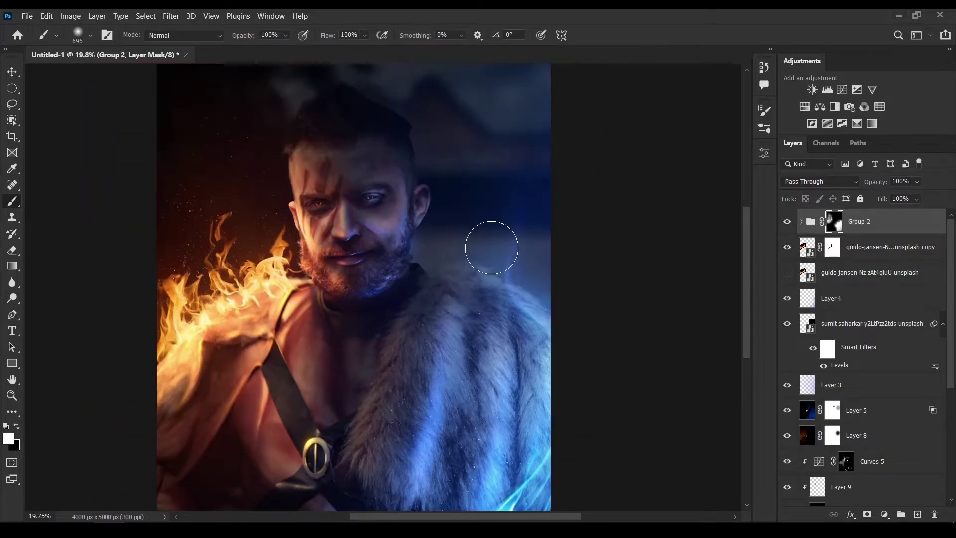
{"action": "scroll", "coordinate": [513, 199], "scroll_direction": "down", "scroll_amount": 2}
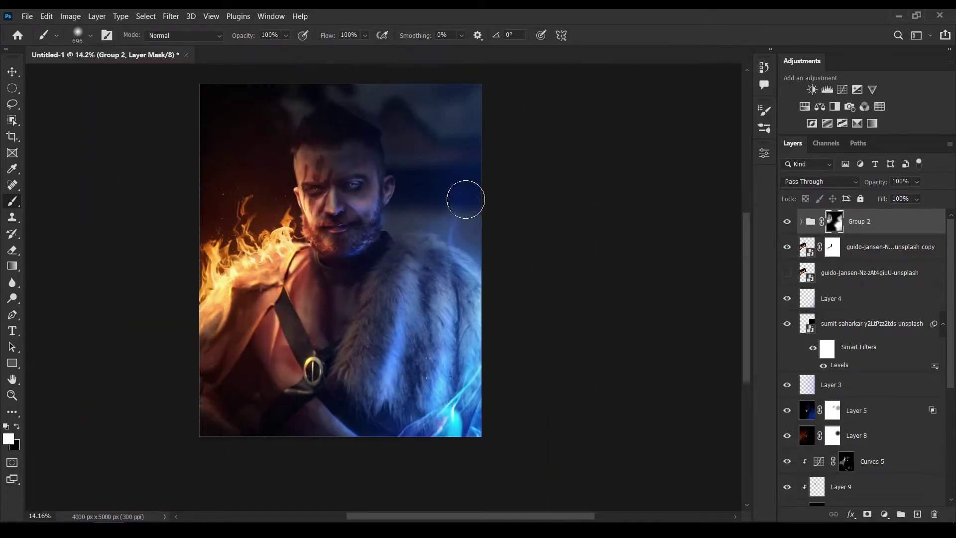
{"action": "scroll", "coordinate": [465, 200], "scroll_direction": "up", "scroll_amount": 4}
{"action": "scroll", "coordinate": [433, 133], "scroll_direction": "down", "scroll_amount": 3}
{"action": "scroll", "coordinate": [433, 181], "scroll_direction": "down", "scroll_amount": 1}
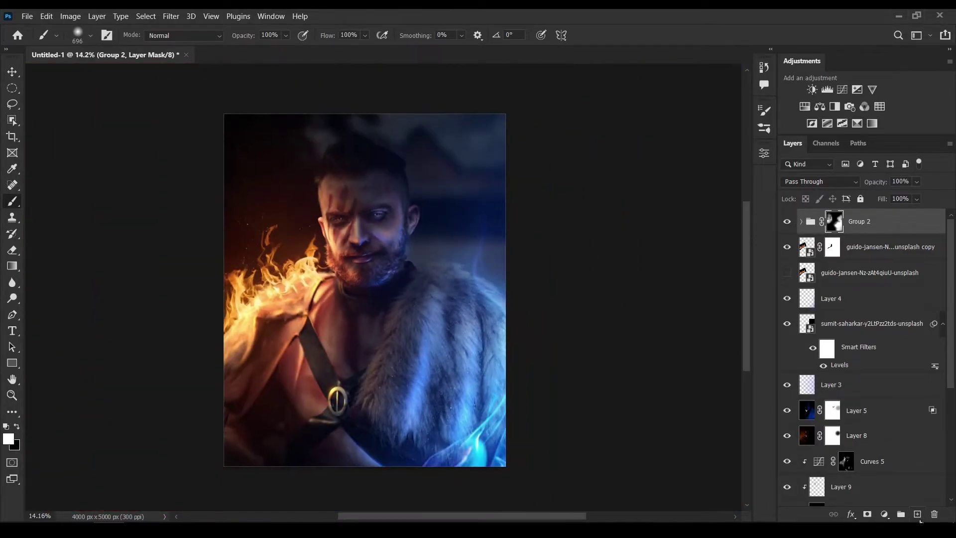
- Add Layer 10 and paint an orange glow over the upper left side
{"action": "left_click", "coordinate": [917, 514]}
{"action": "key", "text": "x"}
{"action": "left_click", "coordinate": [8, 438]}
{"action": "left_click_drag", "start_coordinate": [479, 196], "coordinate": [486, 260]}
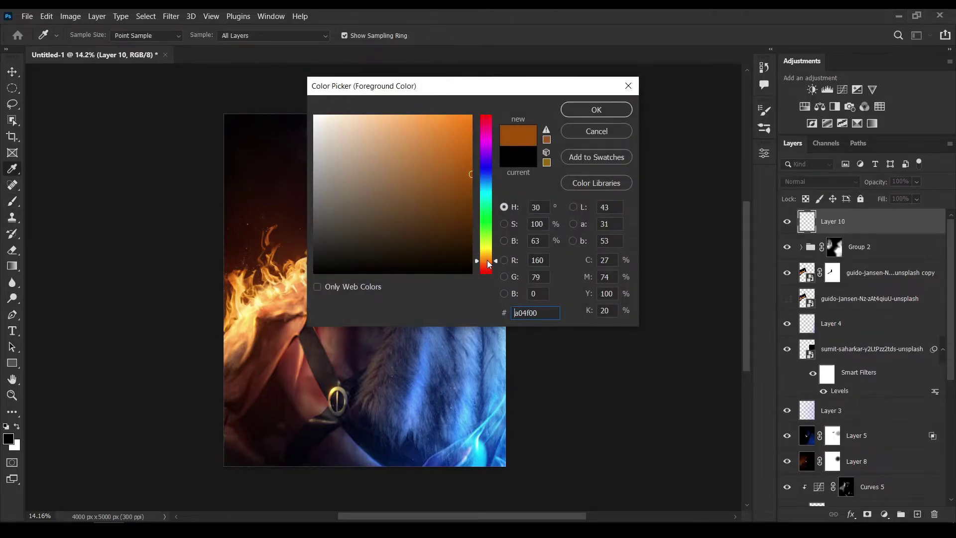
{"action": "left_click", "coordinate": [597, 109]}
{"action": "mouse_move", "coordinate": [269, 175]}
{"action": "left_mouse_down"}
{"action": "mouse_move", "coordinate": [315, 278]}
{"action": "mouse_move", "coordinate": [273, 181]}
{"action": "mouse_move", "coordinate": [245, 352]}
{"action": "mouse_move", "coordinate": [337, 363]}
{"action": "left_mouse_up"}
- Set Layer 10 to Color Dodge at about 22% opacity and add empty Layer 11
{"action": "left_click", "coordinate": [819, 181]}
{"action": "left_click", "coordinate": [805, 299]}
{"action": "left_click_drag", "start_coordinate": [874, 182], "coordinate": [802, 184]}
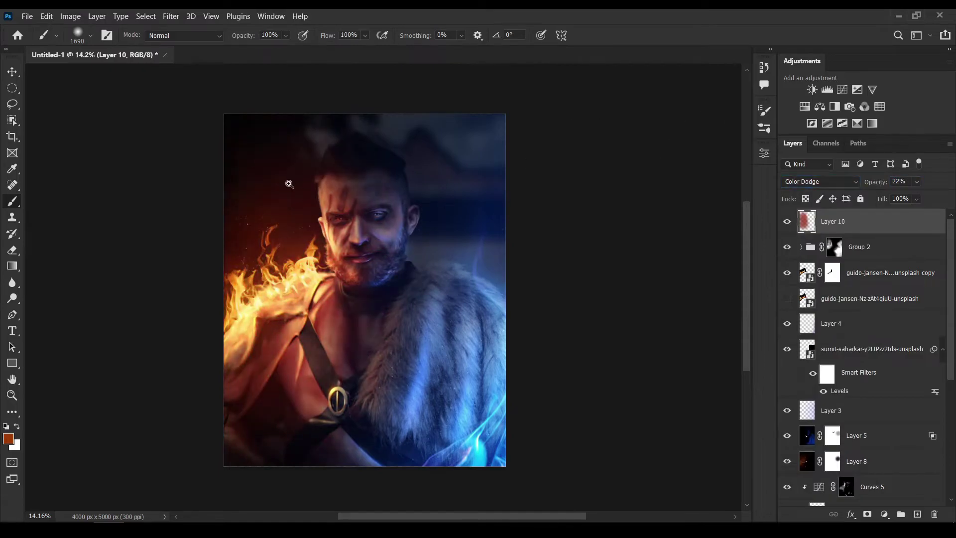
{"action": "scroll", "coordinate": [324, 337], "scroll_direction": "up", "scroll_amount": 3}
{"action": "scroll", "coordinate": [324, 337], "scroll_direction": "down", "scroll_amount": 3}
{"action": "left_click_drag", "start_coordinate": [324, 337], "coordinate": [305, 293]}
{"action": "left_click_drag", "start_coordinate": [875, 181], "coordinate": [858, 186]}
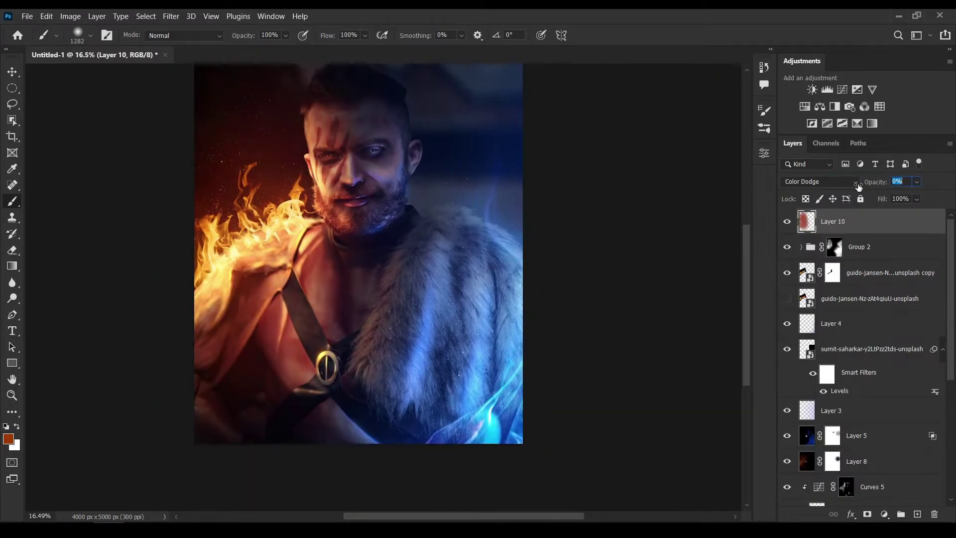
{"action": "left_click", "coordinate": [917, 514]}
{"action": "left_click", "coordinate": [8, 438]}
- Paint blue light over the right side on Layer 11, set to Color Dodge at about 16%
{"action": "left_click", "coordinate": [597, 106]}
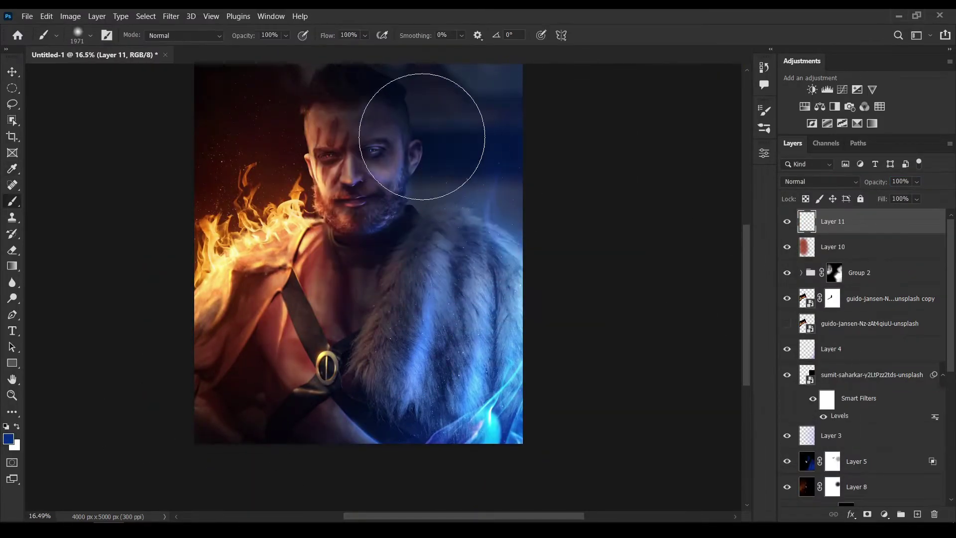
{"action": "left_click_drag", "start_coordinate": [426, 128], "coordinate": [462, 391]}
{"action": "scroll", "coordinate": [442, 241], "scroll_direction": "down", "scroll_amount": 3}
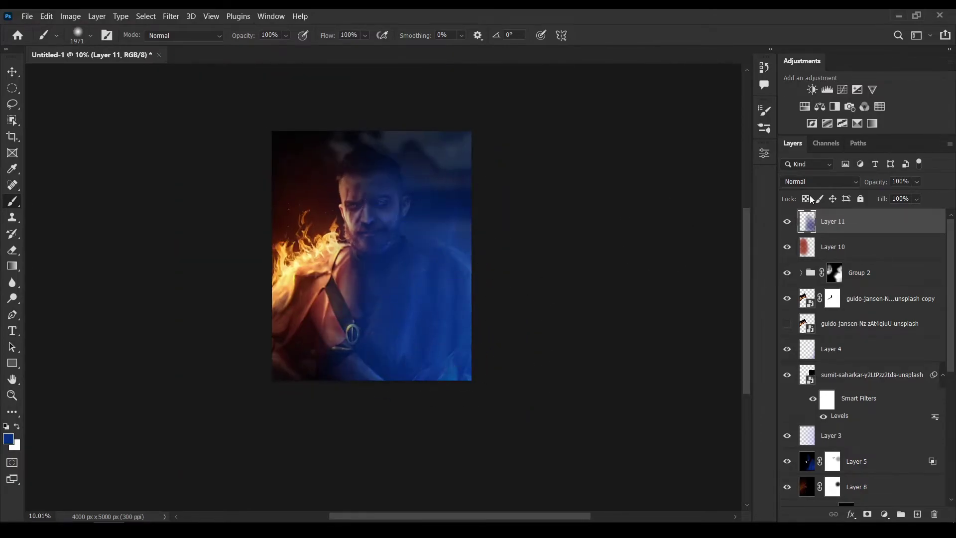
{"action": "left_click", "coordinate": [818, 182]}
{"action": "left_click", "coordinate": [808, 296]}
{"action": "left_click_drag", "start_coordinate": [875, 182], "coordinate": [841, 183]}
{"action": "scroll", "coordinate": [473, 204], "scroll_direction": "up", "scroll_amount": 3}
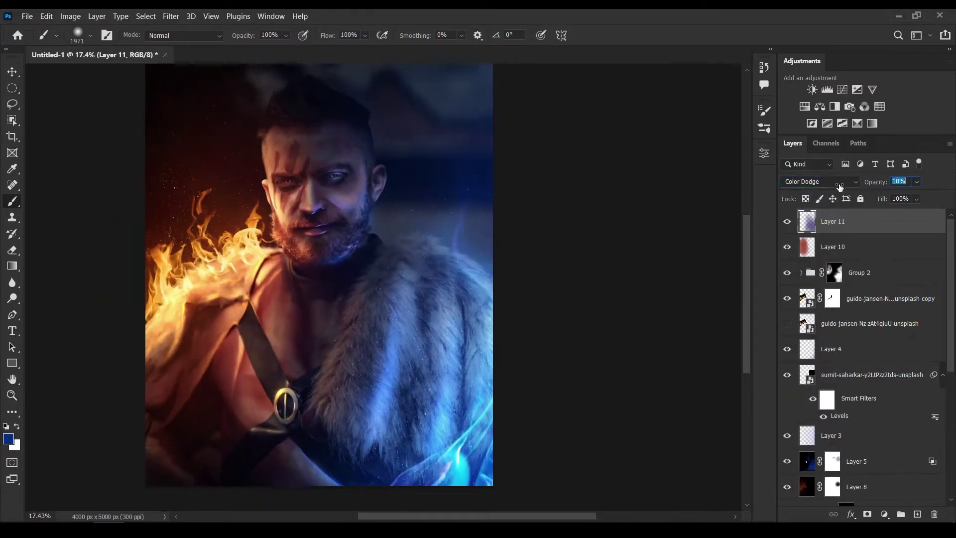
{"action": "scroll", "coordinate": [480, 253], "scroll_direction": "down", "scroll_amount": 1}
- Add Layer 12 in Hard Light and paint a blue-purple glow over the right side
{"action": "left_click", "coordinate": [917, 513]}
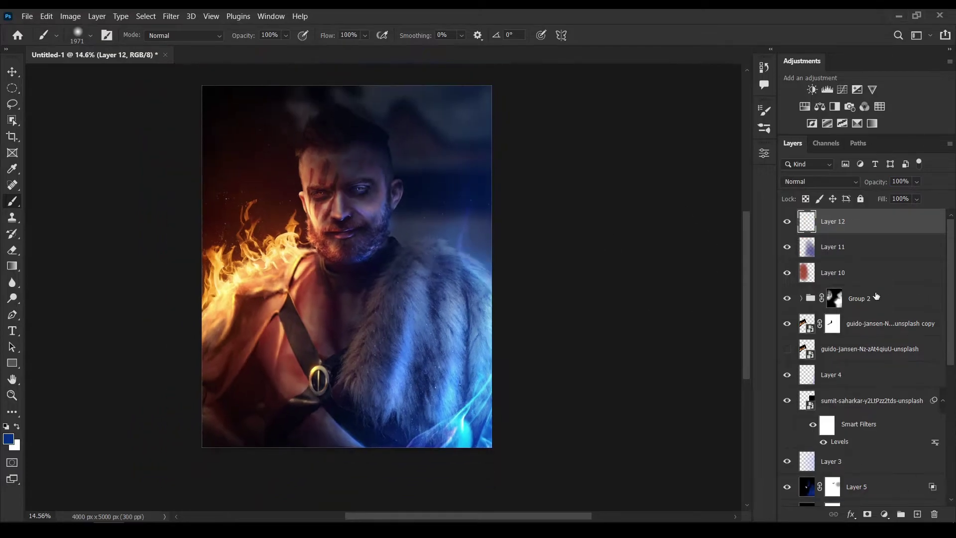
{"action": "left_click", "coordinate": [8, 438]}
{"action": "left_click", "coordinate": [597, 109]}
{"action": "left_click", "coordinate": [819, 182]}
{"action": "left_click", "coordinate": [795, 352]}
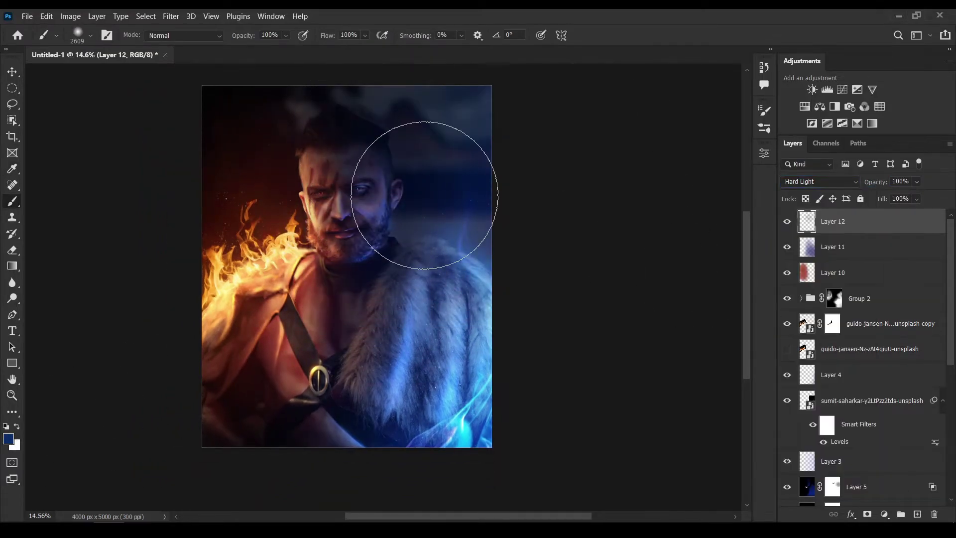
{"action": "scroll", "coordinate": [427, 195], "scroll_direction": "up", "scroll_amount": 2}
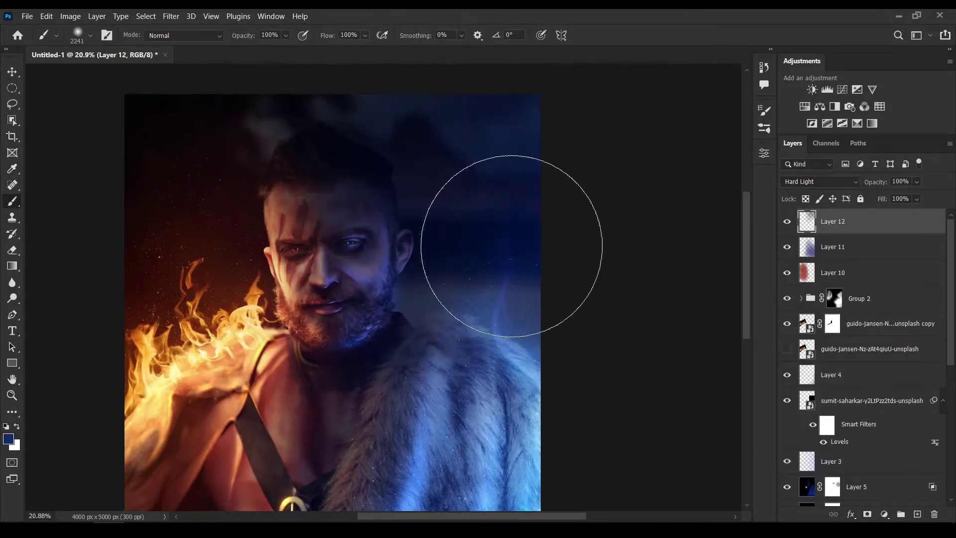
{"action": "scroll", "coordinate": [371, 201], "scroll_direction": "up", "scroll_amount": 1}
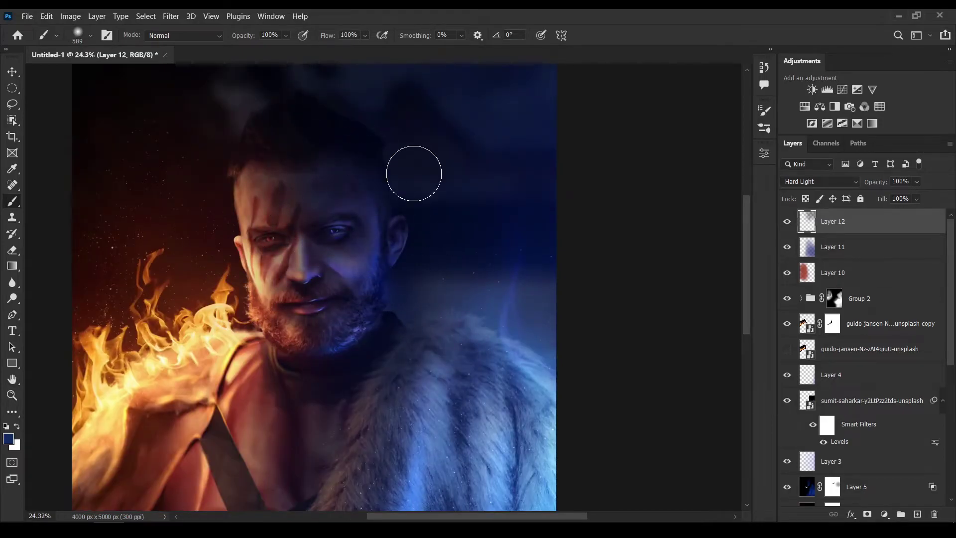
{"action": "scroll", "coordinate": [414, 171], "scroll_direction": "down", "scroll_amount": 4}
{"action": "left_click_drag", "start_coordinate": [502, 133], "coordinate": [486, 234]}
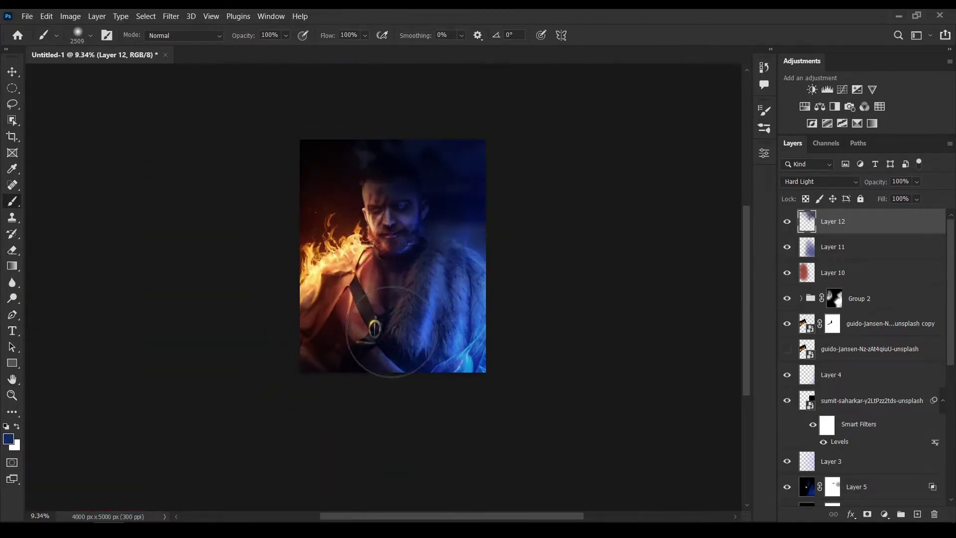
{"action": "scroll", "coordinate": [468, 209], "scroll_direction": "up", "scroll_amount": 4}
{"action": "scroll", "coordinate": [461, 200], "scroll_direction": "up", "scroll_amount": 4}
{"action": "scroll", "coordinate": [461, 199], "scroll_direction": "down", "scroll_amount": 3}
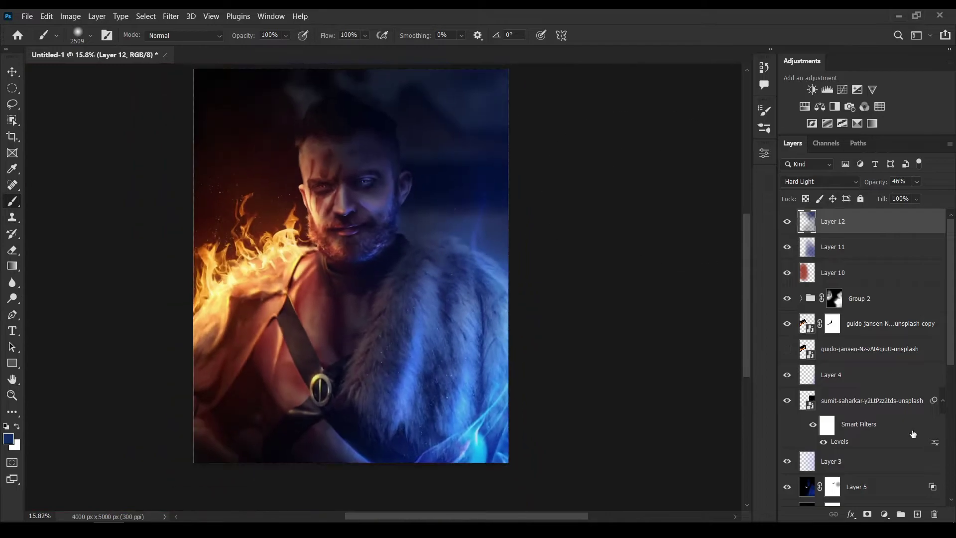
- Add Layer 13 and shift the foreground colour toward yellow
{"action": "key", "text": "ctrl+shift+alt+n"}
{"action": "left_click", "coordinate": [8, 438]}
{"action": "left_click_drag", "start_coordinate": [486, 248], "coordinate": [496, 213]}
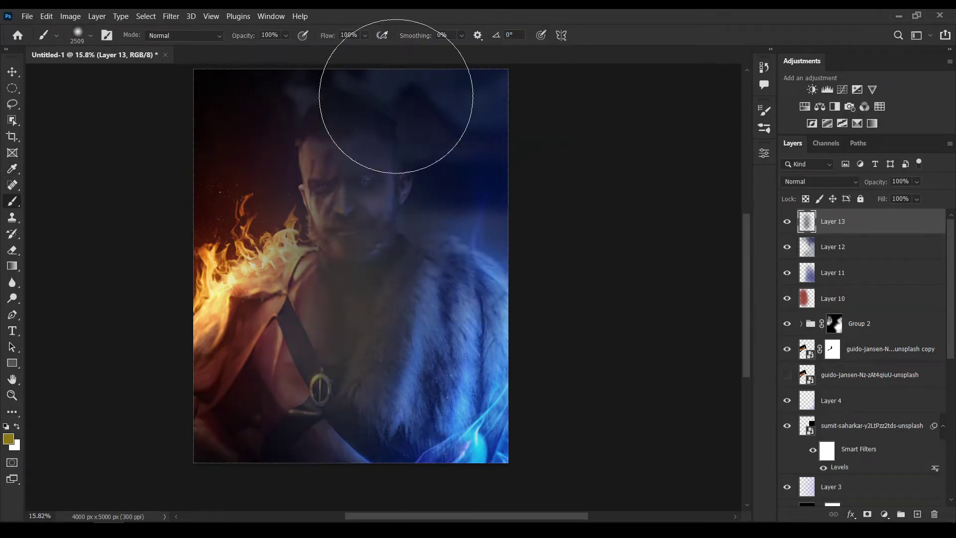
- Set Layer 13 to Multiply and lower its opacity to about 14%
{"action": "left_click", "coordinate": [818, 182]}
{"action": "left_click", "coordinate": [811, 230]}
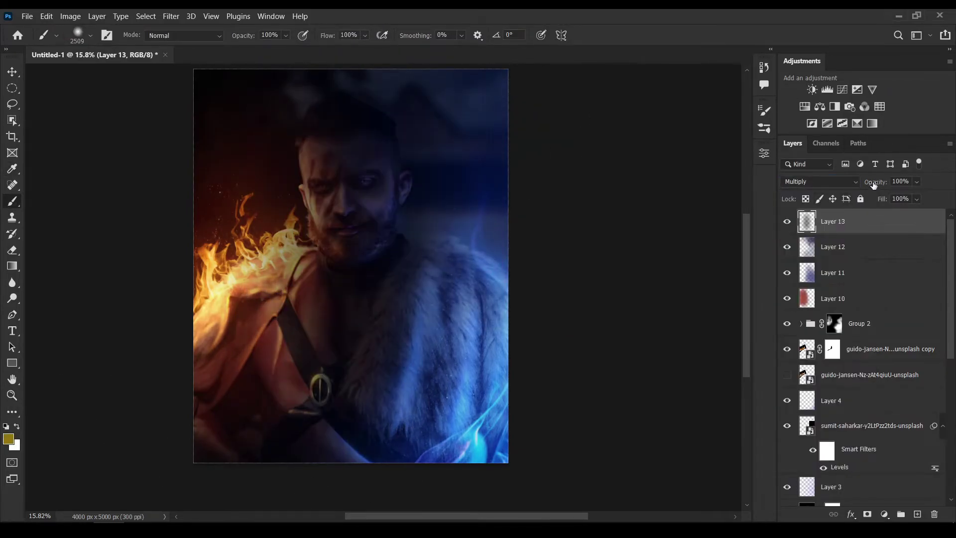
{"action": "left_click_drag", "start_coordinate": [880, 181], "coordinate": [874, 182]}
{"action": "left_click", "coordinate": [789, 222]}
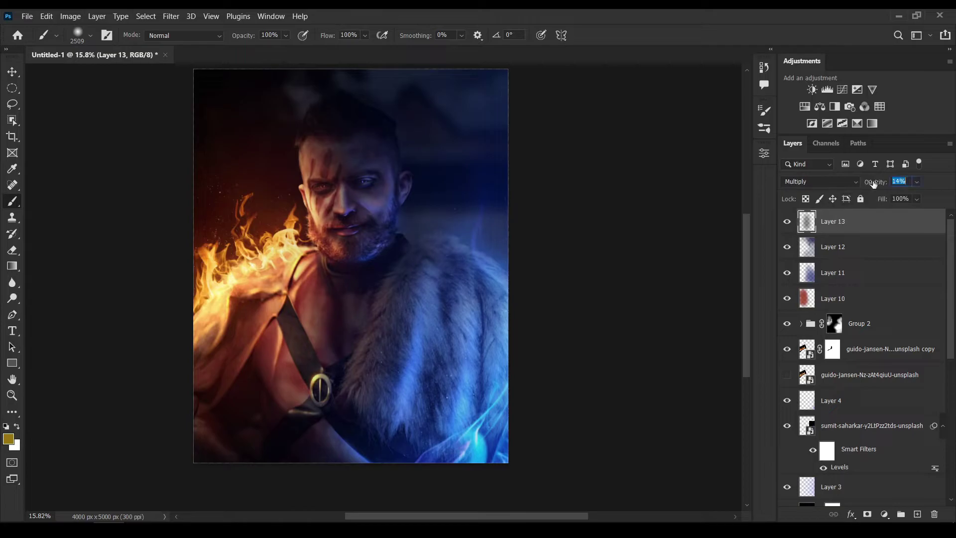
{"action": "scroll", "coordinate": [497, 223], "scroll_direction": "down", "scroll_amount": 3}
{"action": "scroll", "coordinate": [610, 188], "scroll_direction": "up", "scroll_amount": 3}
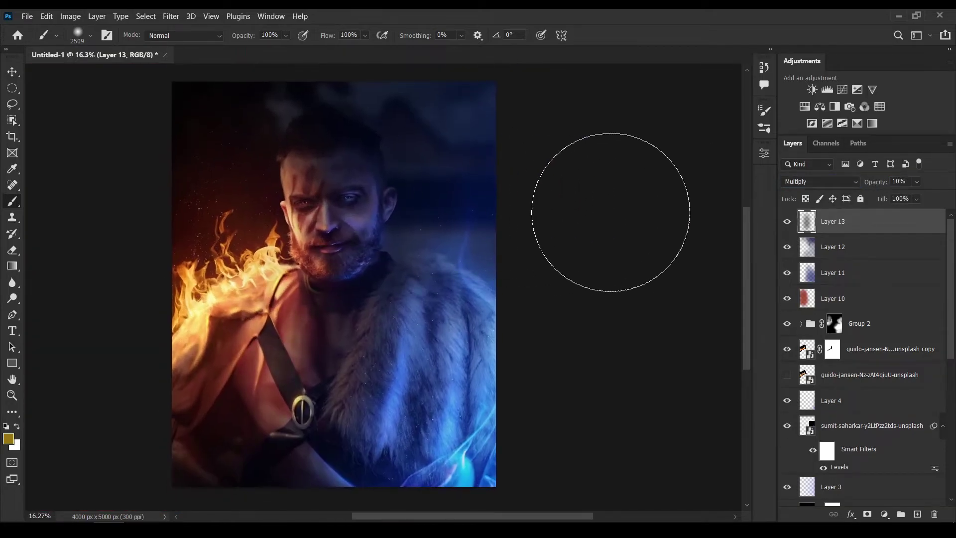
- Add Layer 14 and choose a brightened dark blue sampled from the image
{"action": "key", "text": "ctrl+shift+alt+n"}
{"action": "key", "text": "i"}
{"action": "left_click", "coordinate": [454, 209]}
{"action": "left_click", "coordinate": [8, 438]}
{"action": "left_click", "coordinate": [470, 161]}
{"action": "key", "text": "Return"}
{"action": "key", "text": "b"}
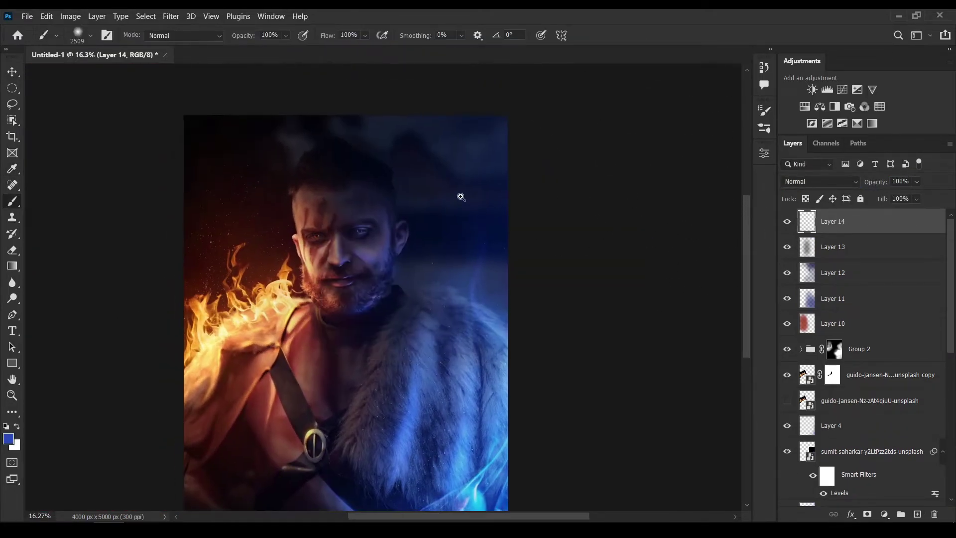
{"action": "scroll", "coordinate": [508, 164], "scroll_direction": "down", "scroll_amount": 2}
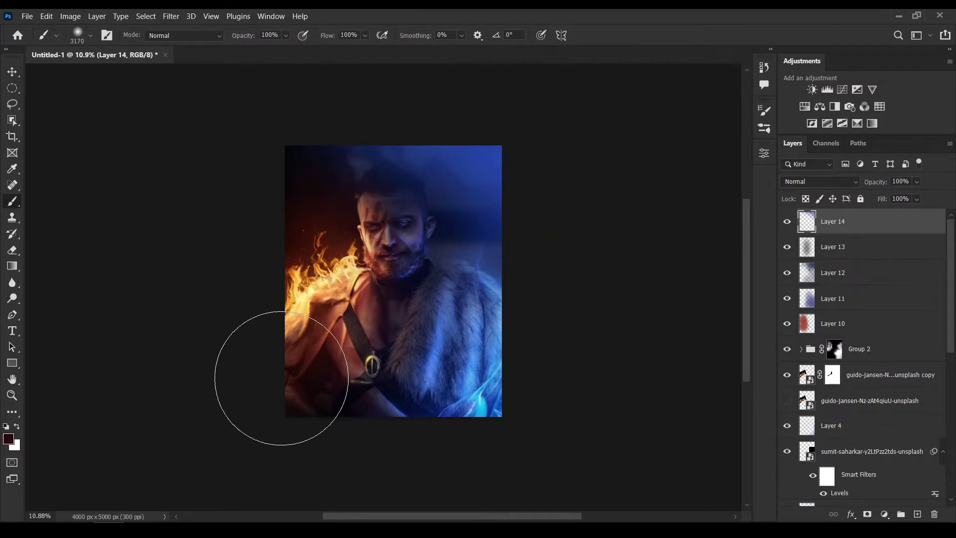
- Set Layer 14 to Multiply at 60% opacity, toggling it to compare
{"action": "left_click", "coordinate": [820, 181]}
{"action": "left_click", "coordinate": [796, 230]}
{"action": "scroll", "coordinate": [419, 241], "scroll_direction": "up", "scroll_amount": 2}
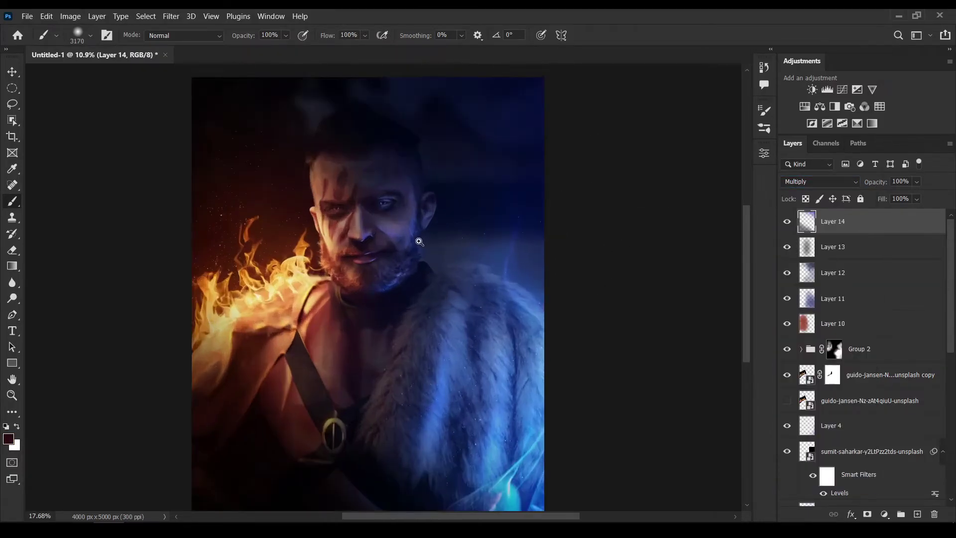
{"action": "scroll", "coordinate": [419, 241], "scroll_direction": "down", "scroll_amount": 2}
{"action": "scroll", "coordinate": [298, 318], "scroll_direction": "up", "scroll_amount": 1}
{"action": "left_click", "coordinate": [786, 221]}
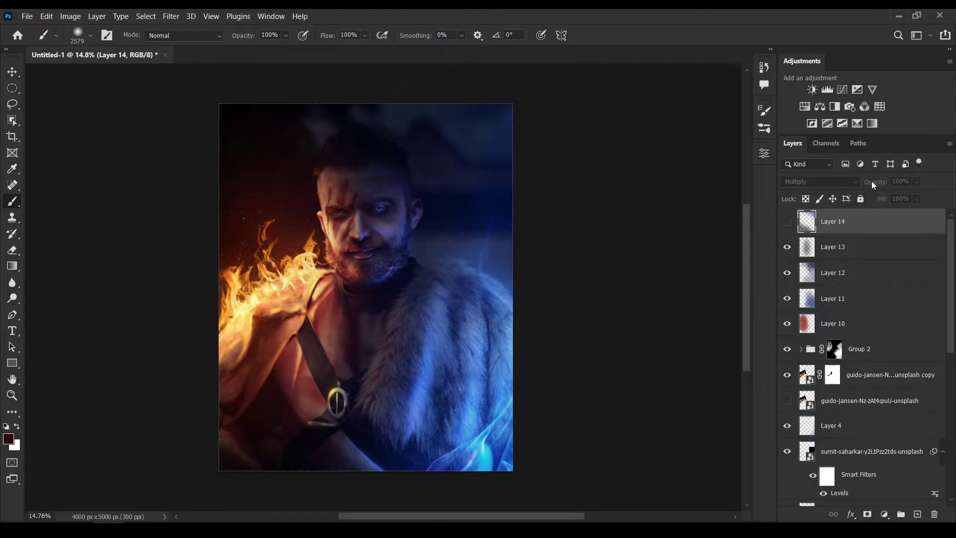
{"action": "left_click", "coordinate": [787, 221]}
{"action": "type", "text": "60"}
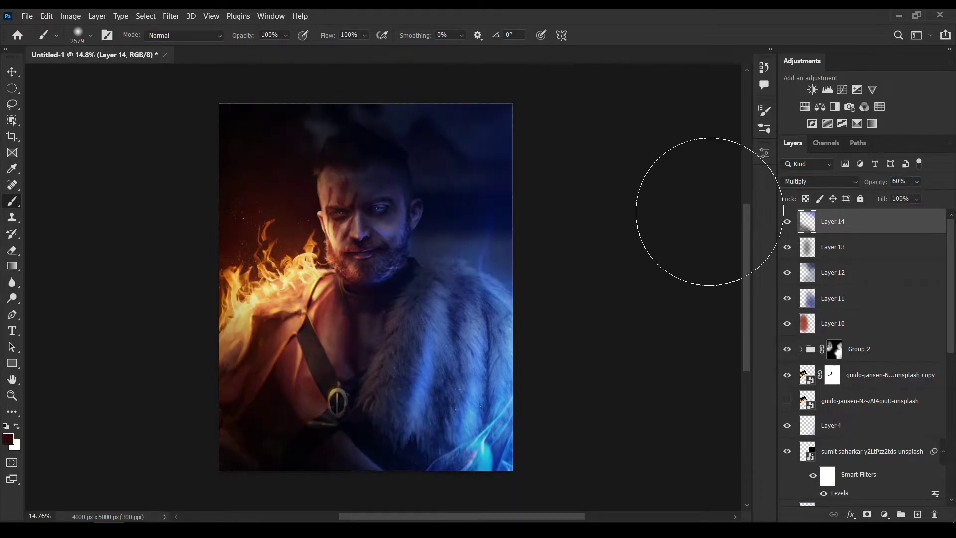
{"action": "scroll", "coordinate": [438, 159], "scroll_direction": "down", "scroll_amount": 1}
{"action": "scroll", "coordinate": [475, 163], "scroll_direction": "up", "scroll_amount": 2}
- Shrink the brush and switch to the Soft Round Pressure Opacity and Flow preset
{"action": "key", "text": "bracketleft"}
{"action": "key", "text": "bracketleft"}
{"action": "key", "text": "bracketleft"}
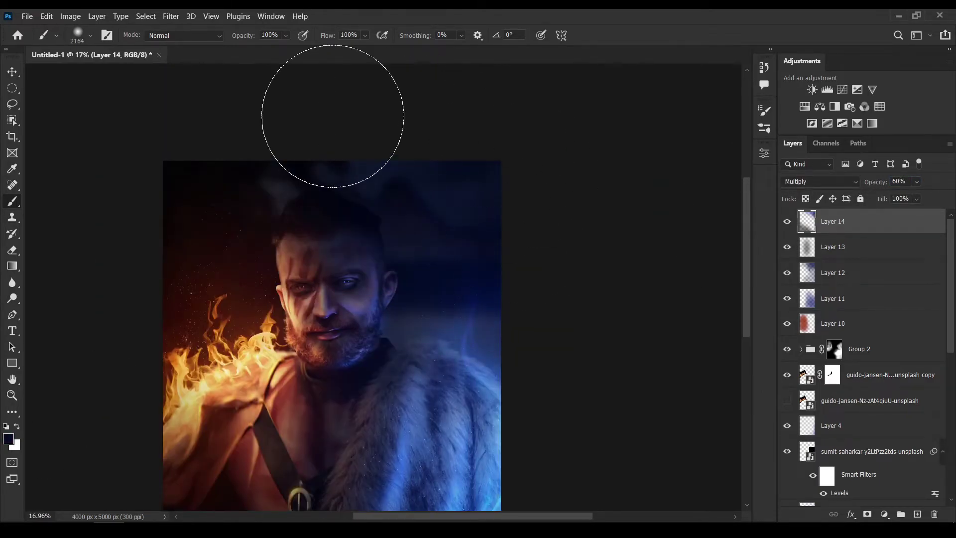
{"action": "right_click", "coordinate": [462, 219]}
{"action": "scroll", "coordinate": [562, 388], "scroll_direction": "down", "scroll_amount": 2}
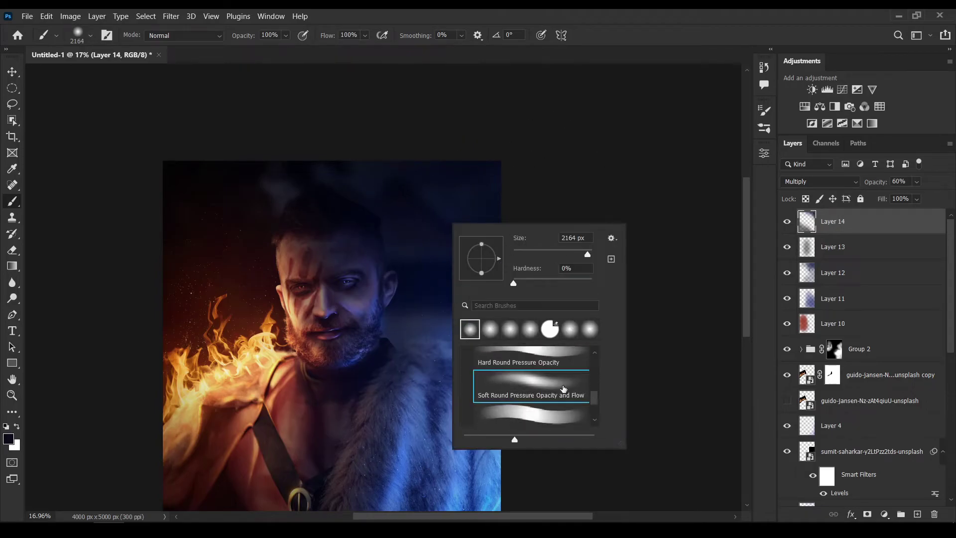
{"action": "double_click", "coordinate": [563, 389]}
{"action": "scroll", "coordinate": [490, 224], "scroll_direction": "down", "scroll_amount": 2}
{"action": "scroll", "coordinate": [547, 233], "scroll_direction": "up", "scroll_amount": 1}
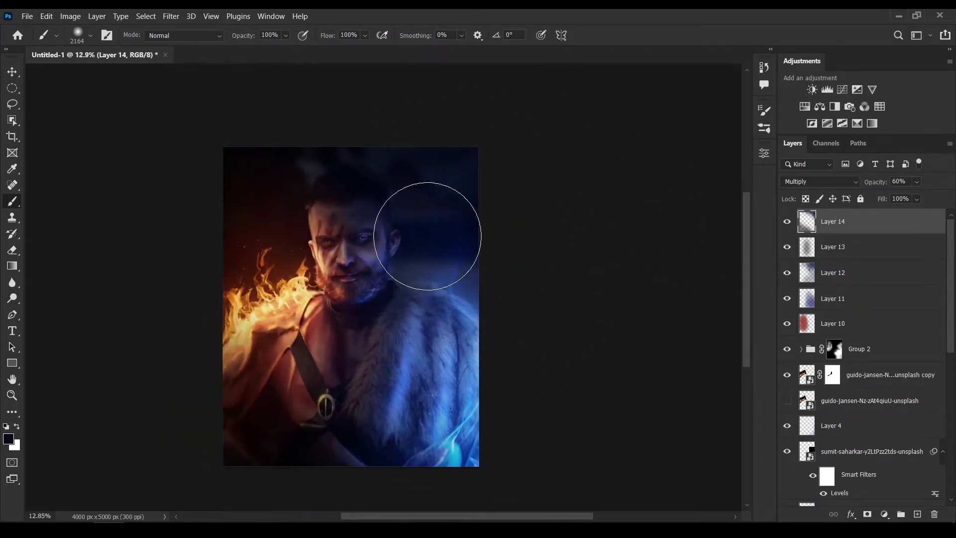
- Stamp all visible layers into a new layer and convert it to a smart object
{"action": "key", "text": "ctrl+shift+alt+e"}
{"action": "right_click", "coordinate": [883, 219]}
{"action": "left_click", "coordinate": [747, 241]}
- Apply Unsharp Mask to the merged layer at 143% amount and 2.0 px radius
{"action": "left_click", "coordinate": [171, 16]}
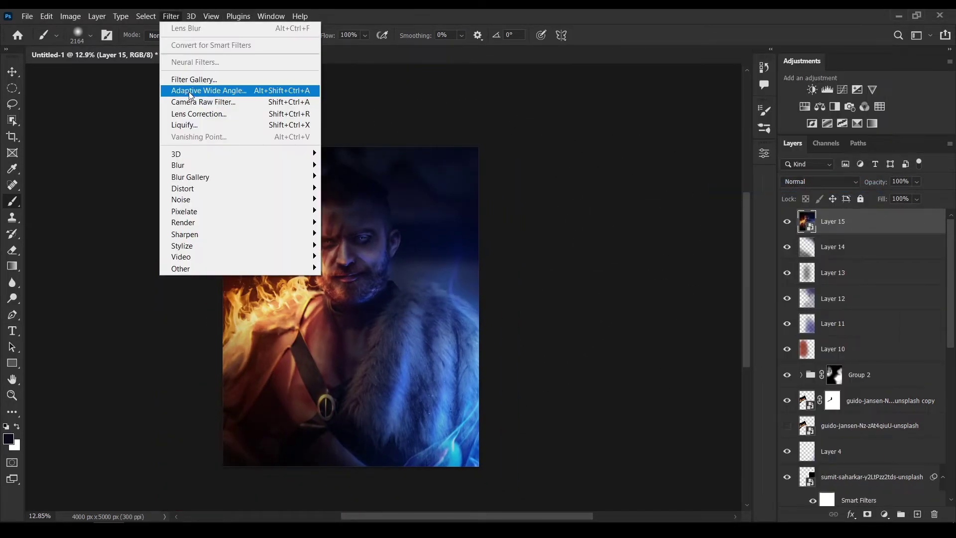
{"action": "left_click", "coordinate": [171, 16]}
{"action": "left_click", "coordinate": [348, 291]}
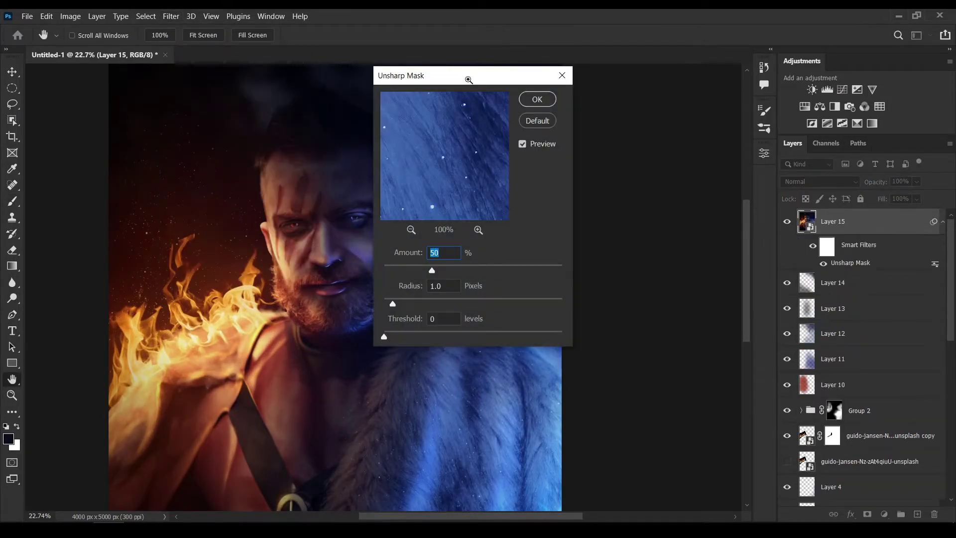
{"action": "left_click_drag", "start_coordinate": [438, 75], "coordinate": [535, 89]}
{"action": "key", "text": "Down"}
{"action": "key", "text": "Down"}
{"action": "key", "text": "Down"}
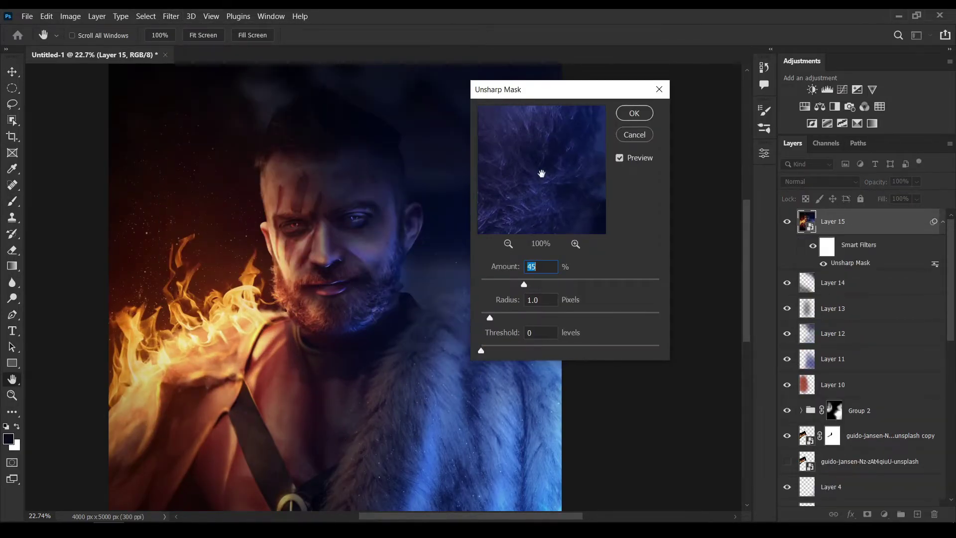
{"action": "left_click", "coordinate": [508, 244]}
{"action": "left_click_drag", "start_coordinate": [489, 317], "coordinate": [529, 317]}
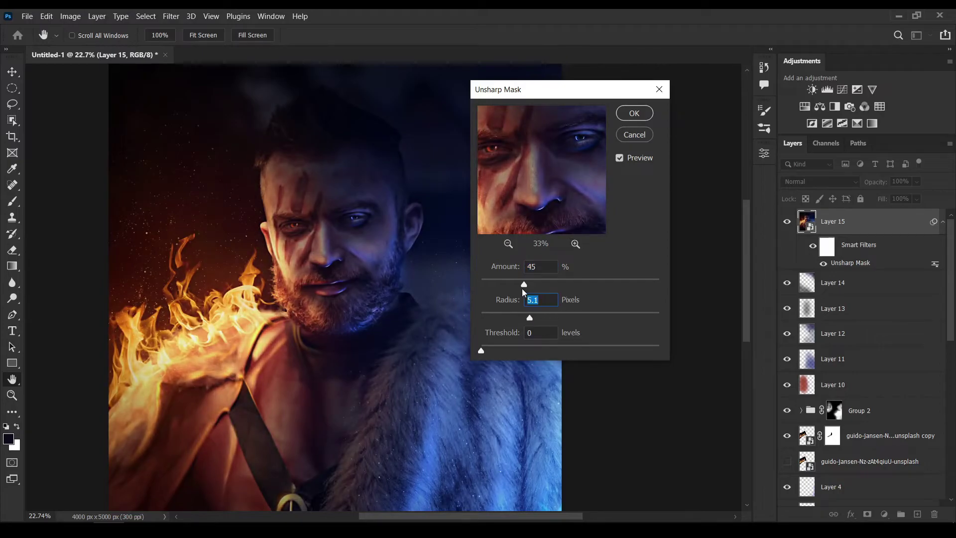
{"action": "left_click_drag", "start_coordinate": [617, 283], "coordinate": [609, 283]}
{"action": "mouse_move", "coordinate": [530, 317]}
{"action": "left_mouse_down"}
{"action": "mouse_move", "coordinate": [566, 315]}
{"action": "mouse_move", "coordinate": [510, 318]}
{"action": "left_mouse_up"}
{"action": "key", "text": "Up"}
{"action": "key", "text": "Up"}
{"action": "key", "text": "Up"}
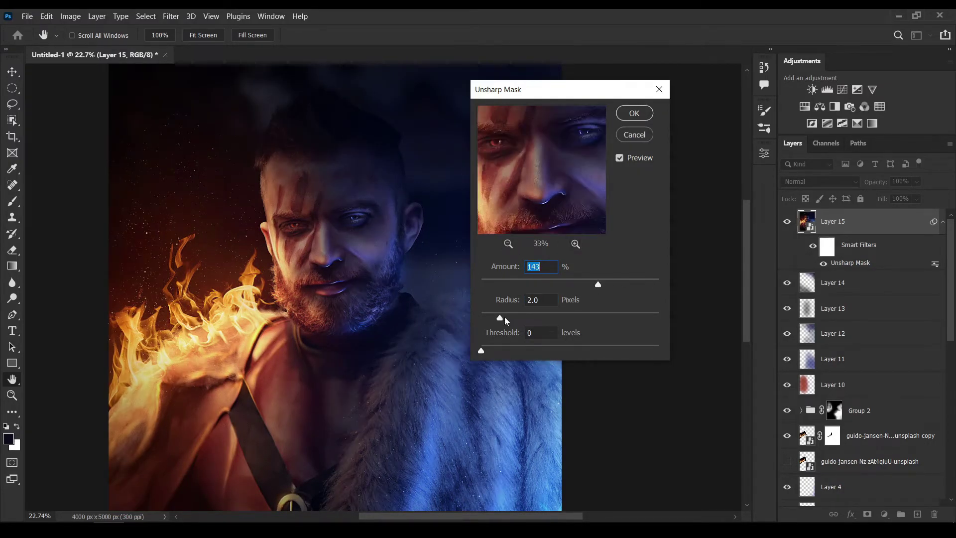
{"action": "key", "text": "Return"}
- Keep the smart object, zoom in on the face and invert the sharpening filter mask
{"action": "key", "text": "b"}
{"action": "left_click", "coordinate": [521, 229]}
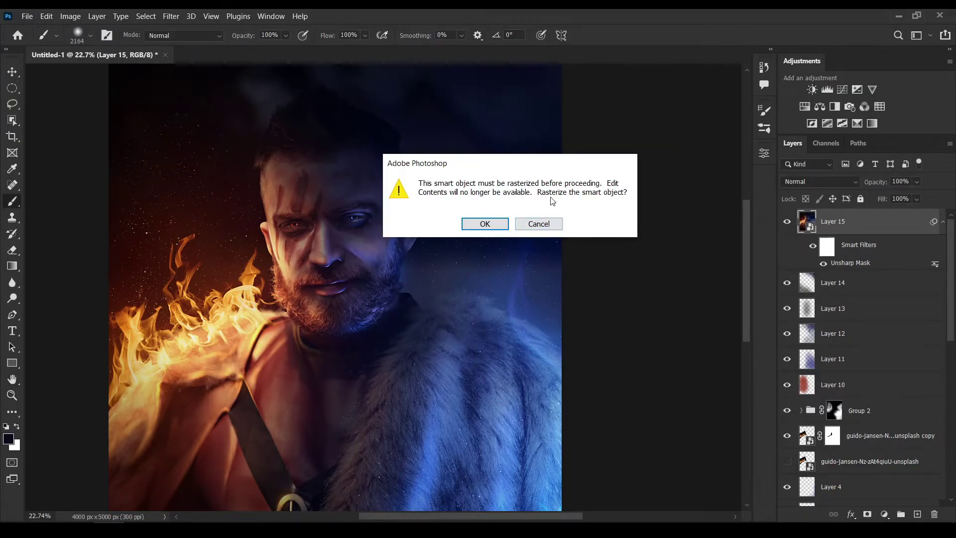
{"action": "left_click_drag", "start_coordinate": [349, 239], "coordinate": [461, 256]}
{"action": "scroll", "coordinate": [504, 252], "scroll_direction": "up", "scroll_amount": 3}
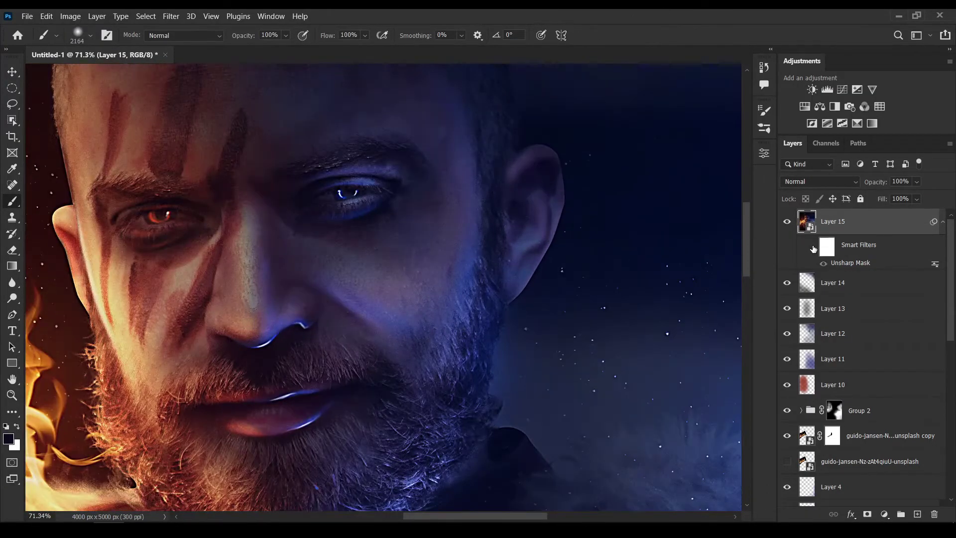
{"action": "left_click", "coordinate": [819, 248]}
{"action": "key", "text": "ctrl+i"}
- Paint white on the filter mask to reveal sharpening on the beard and face
{"action": "key", "text": "x"}
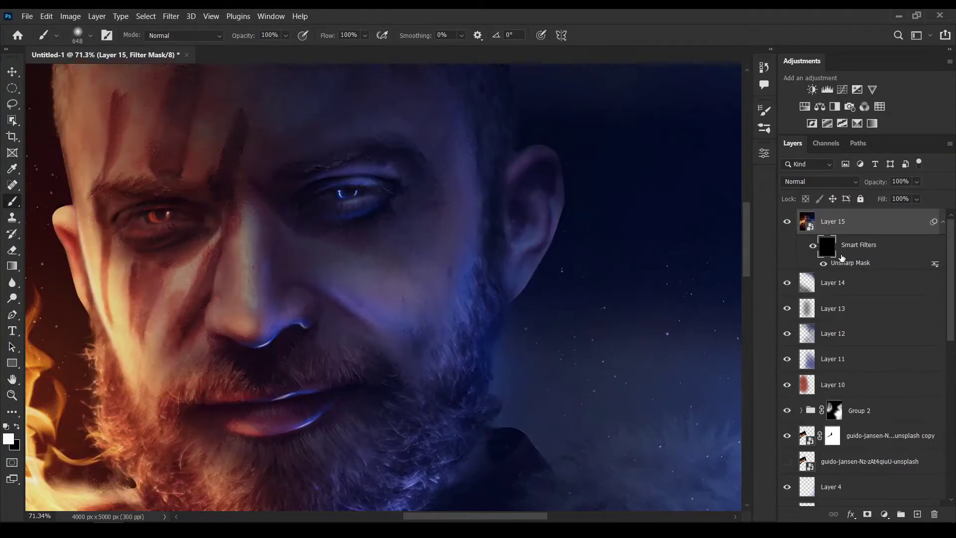
{"action": "scroll", "coordinate": [528, 231], "scroll_direction": "down", "scroll_amount": 3}
{"action": "scroll", "coordinate": [339, 182], "scroll_direction": "up", "scroll_amount": 1}
{"action": "left_click", "coordinate": [414, 221]}
{"action": "scroll", "coordinate": [246, 281], "scroll_direction": "down", "scroll_amount": 2}
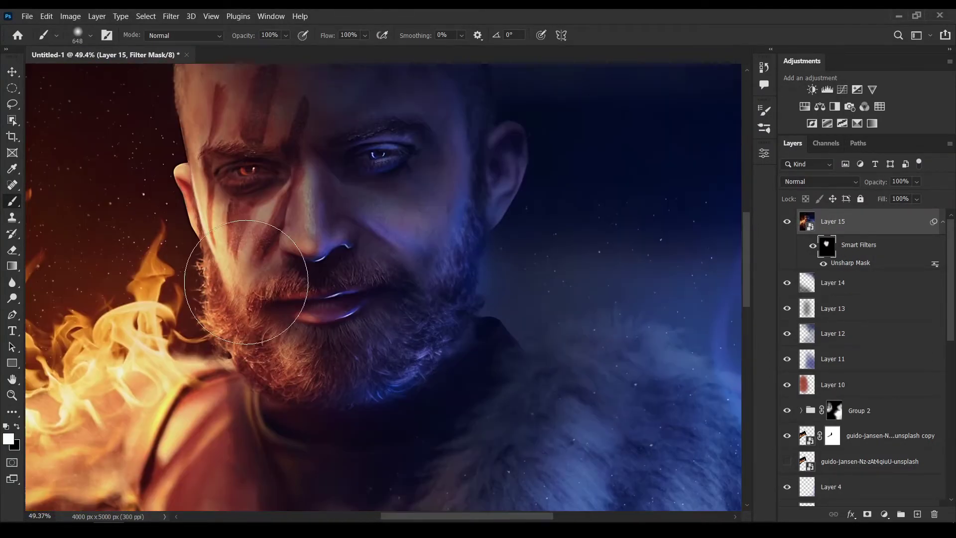
{"action": "scroll", "coordinate": [396, 221], "scroll_direction": "down", "scroll_amount": 5}
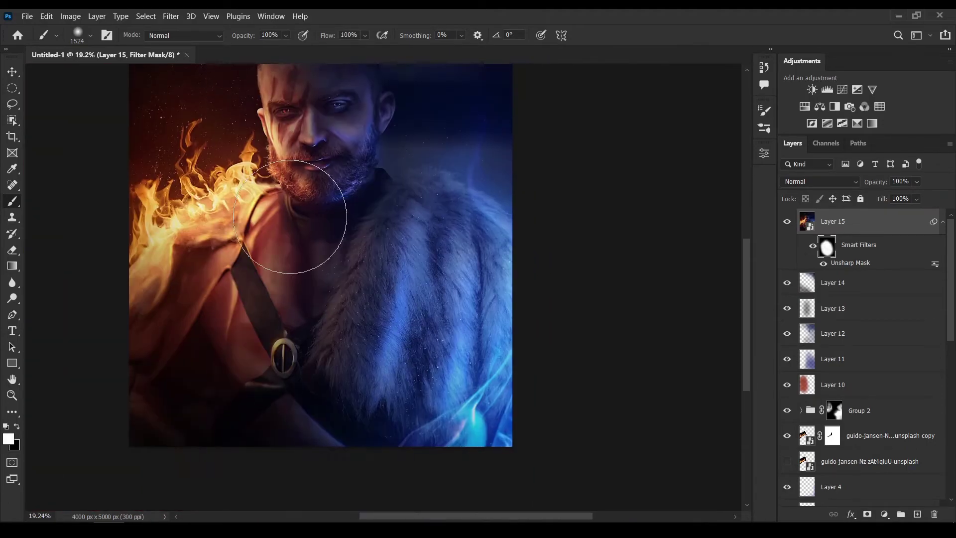
- Open the Radial Blur filter, then cancel it without applying
{"action": "scroll", "coordinate": [354, 148], "scroll_direction": "down", "scroll_amount": 1}
{"action": "left_click", "coordinate": [171, 16]}
{"action": "mouse_move", "coordinate": [239, 165]}
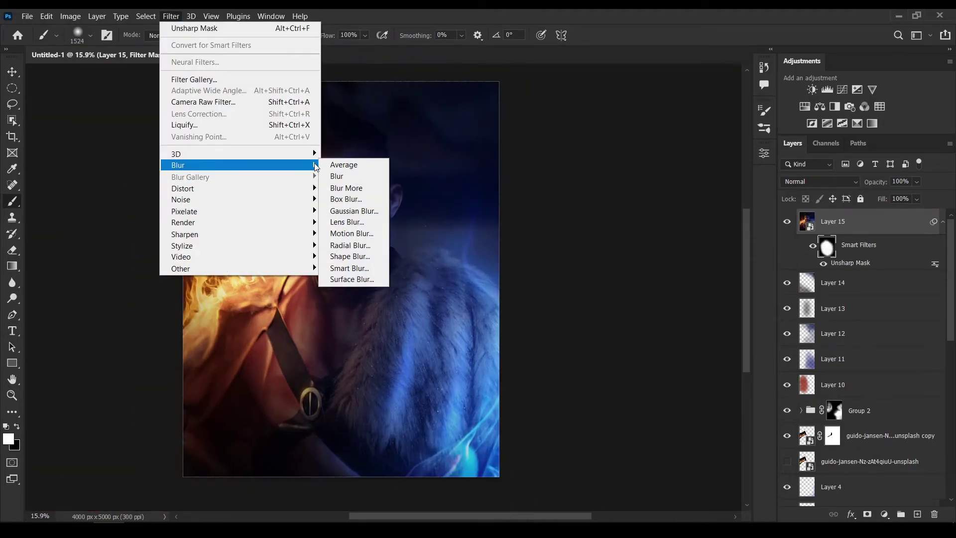
{"action": "left_click", "coordinate": [350, 245]}
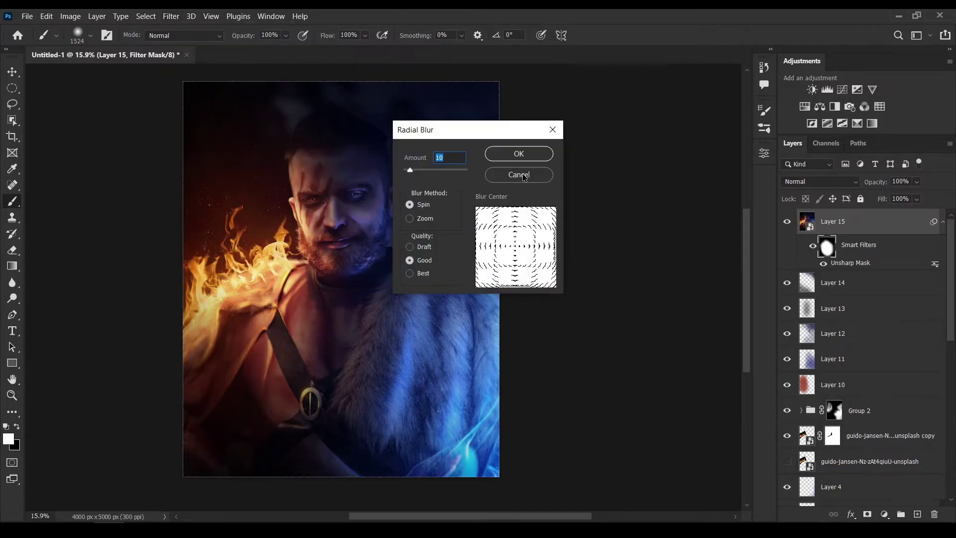
{"action": "key", "text": "Escape"}
- Add a new layer above Layer 15 and apply a 10 px Iris Blur
{"action": "left_click", "coordinate": [919, 514]}
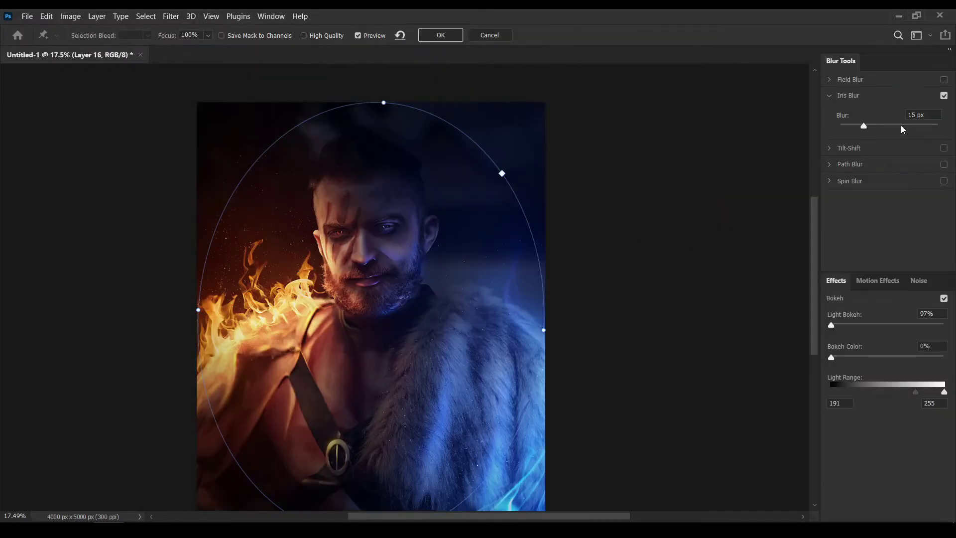
{"action": "left_click_drag", "start_coordinate": [901, 126], "coordinate": [861, 128]}
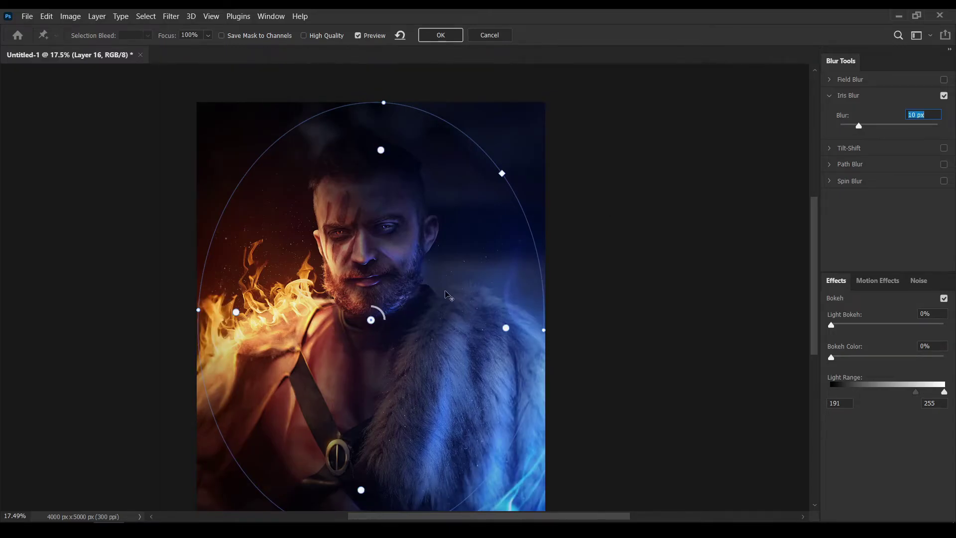
{"action": "key", "text": "Return"}
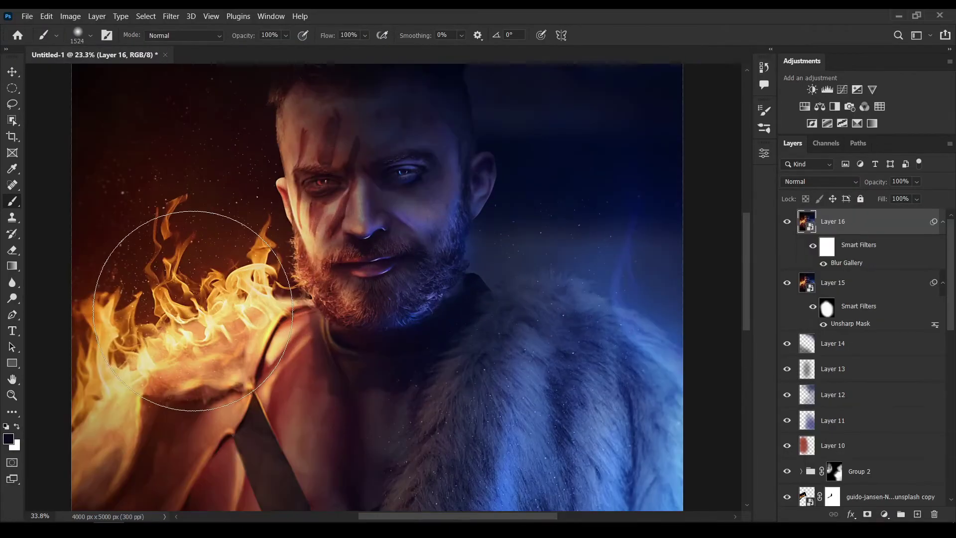
- In the Camera Raw filter, raise Basic highlights to +5 and nudge another tone slider
{"action": "key", "text": "ctrl+shift+a"}
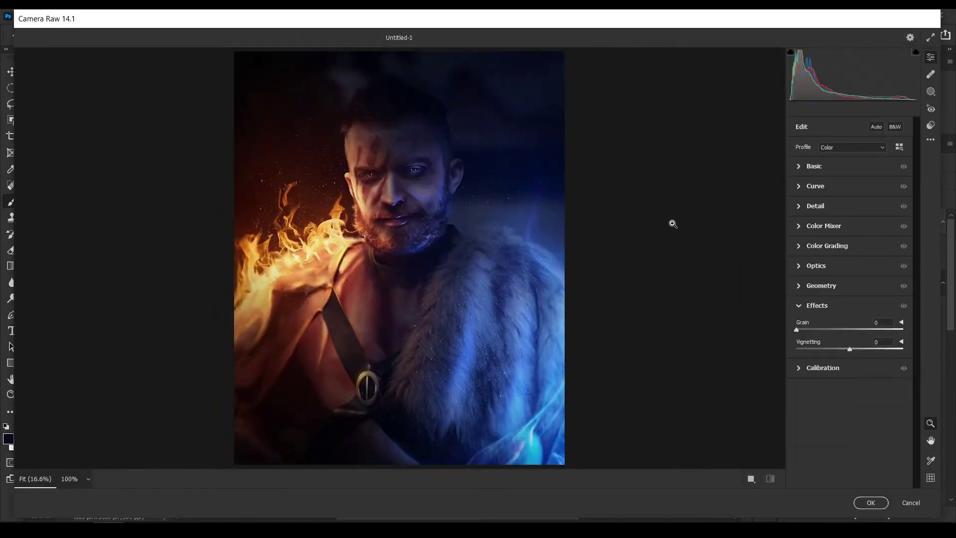
{"action": "left_click", "coordinate": [806, 166]}
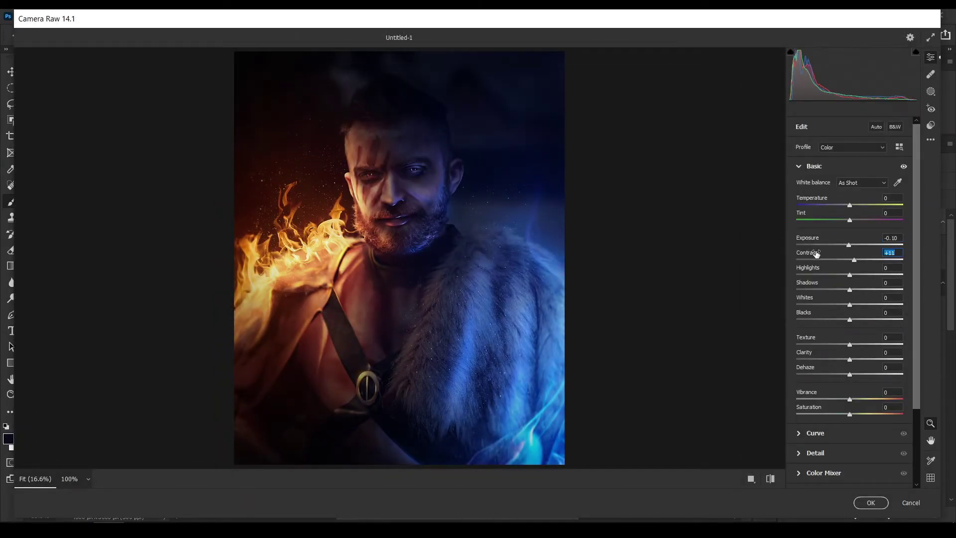
{"action": "mouse_move", "coordinate": [799, 267]}
{"action": "left_mouse_down"}
{"action": "mouse_move", "coordinate": [809, 280]}
{"action": "mouse_move", "coordinate": [798, 282]}
{"action": "left_mouse_up"}
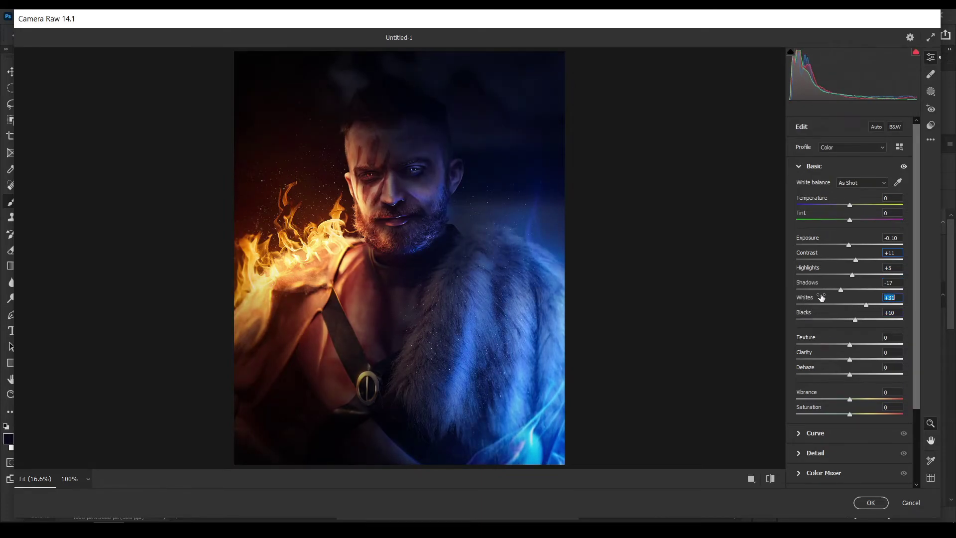
{"action": "left_click_drag", "start_coordinate": [807, 284], "coordinate": [807, 290]}
- Increase Detail sharpening to 41
{"action": "scroll", "coordinate": [807, 291], "scroll_direction": "down", "scroll_amount": 2}
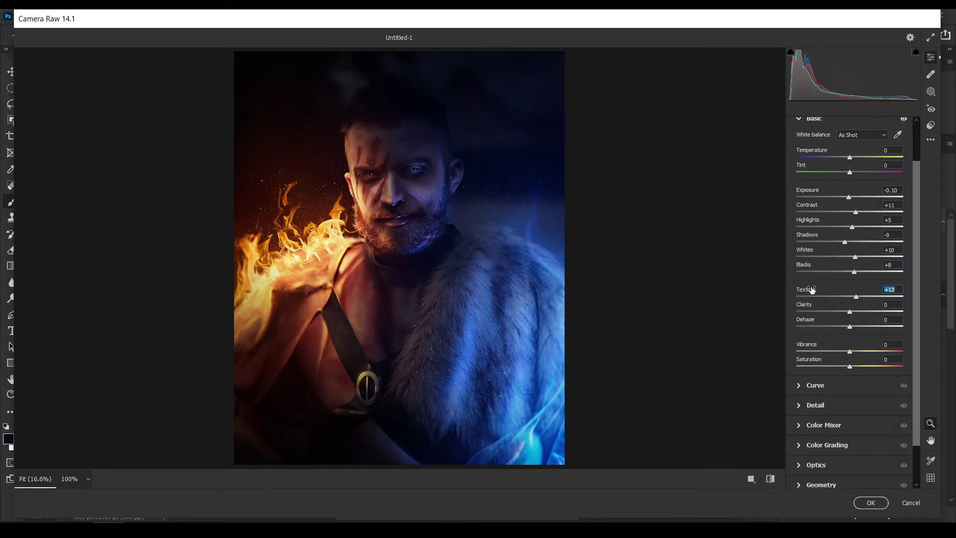
{"action": "scroll", "coordinate": [846, 315], "scroll_direction": "down", "scroll_amount": 2}
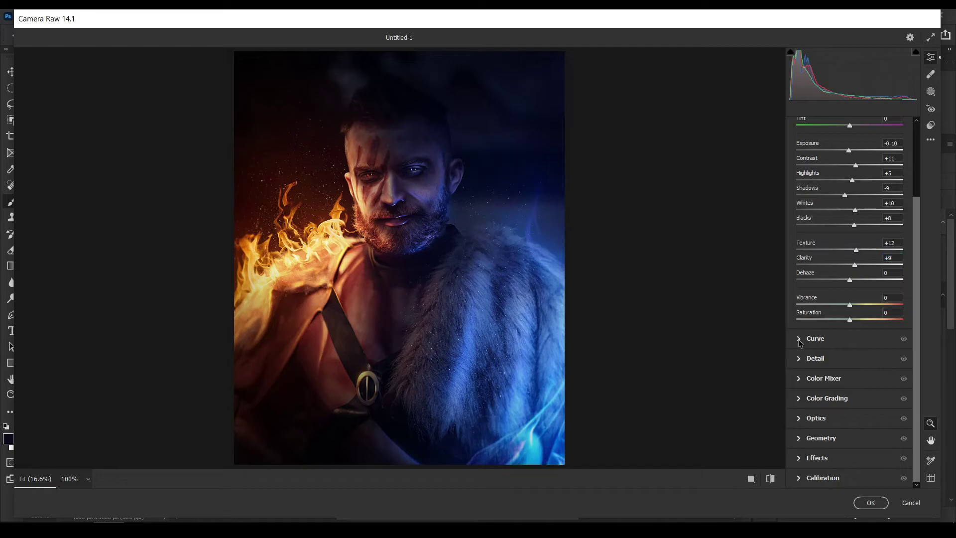
{"action": "left_click", "coordinate": [815, 358]}
{"action": "left_click_drag", "start_coordinate": [796, 275], "coordinate": [833, 274]}
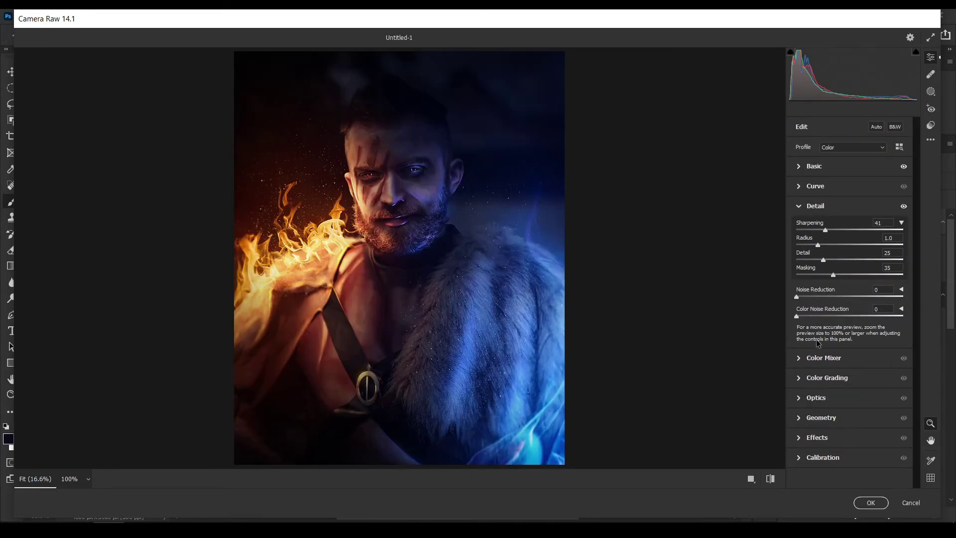
- In the Color Mixer, boost blue and aqua saturation and shift the blue and purple hues
{"action": "left_click", "coordinate": [824, 357]}
{"action": "left_click_drag", "start_coordinate": [849, 357], "coordinate": [872, 341]}
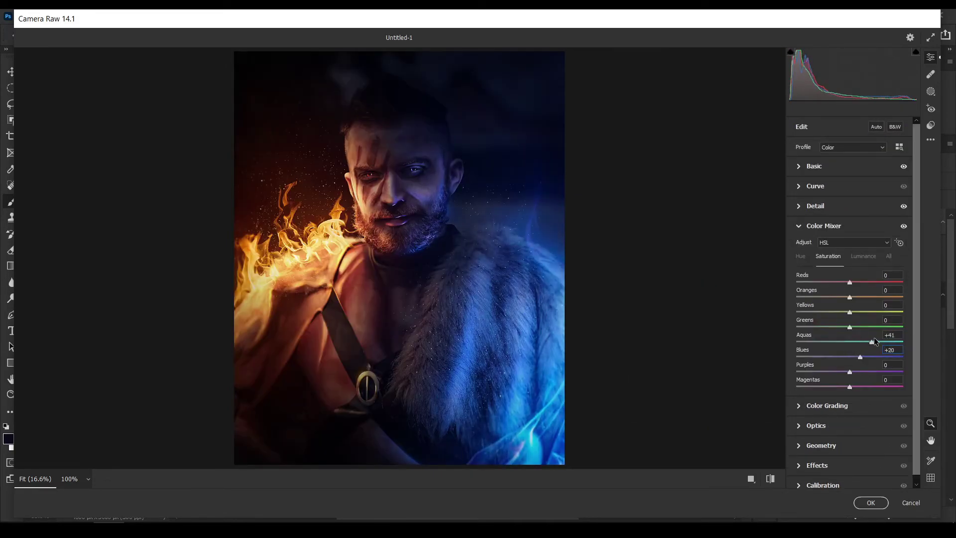
{"action": "left_click", "coordinate": [800, 256]}
{"action": "mouse_move", "coordinate": [849, 357]}
{"action": "left_mouse_down"}
{"action": "mouse_move", "coordinate": [836, 357]}
{"action": "mouse_move", "coordinate": [849, 357]}
{"action": "mouse_move", "coordinate": [848, 371]}
{"action": "mouse_move", "coordinate": [846, 357]}
{"action": "left_mouse_up"}
{"action": "scroll", "coordinate": [821, 394], "scroll_direction": "down", "scroll_amount": 1}
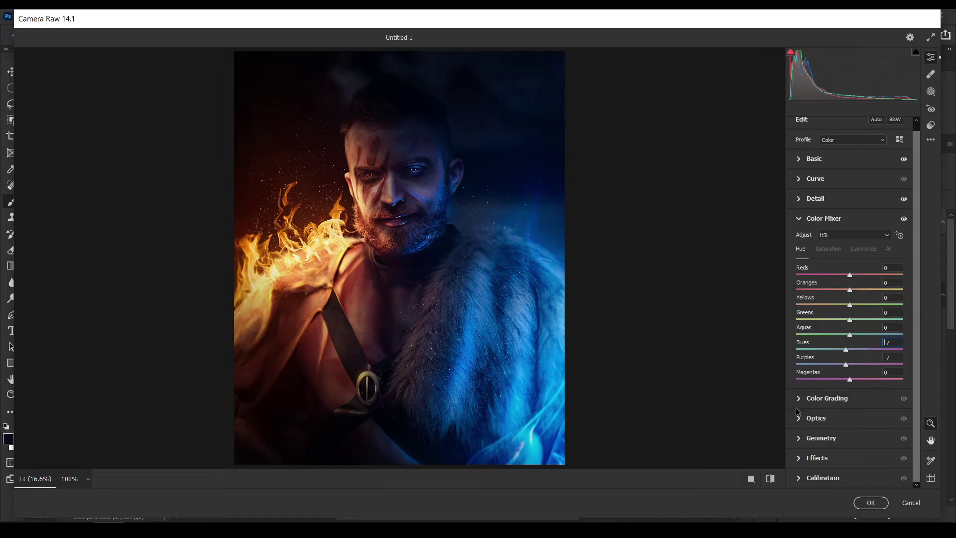
{"action": "scroll", "coordinate": [842, 423], "scroll_direction": "up", "scroll_amount": 1}
{"action": "left_click", "coordinate": [823, 225]}
- Add grain of 28 under Effects, then go to the Calibration settings
{"action": "left_click", "coordinate": [816, 305]}
{"action": "left_click_drag", "start_coordinate": [796, 329], "coordinate": [827, 329]}
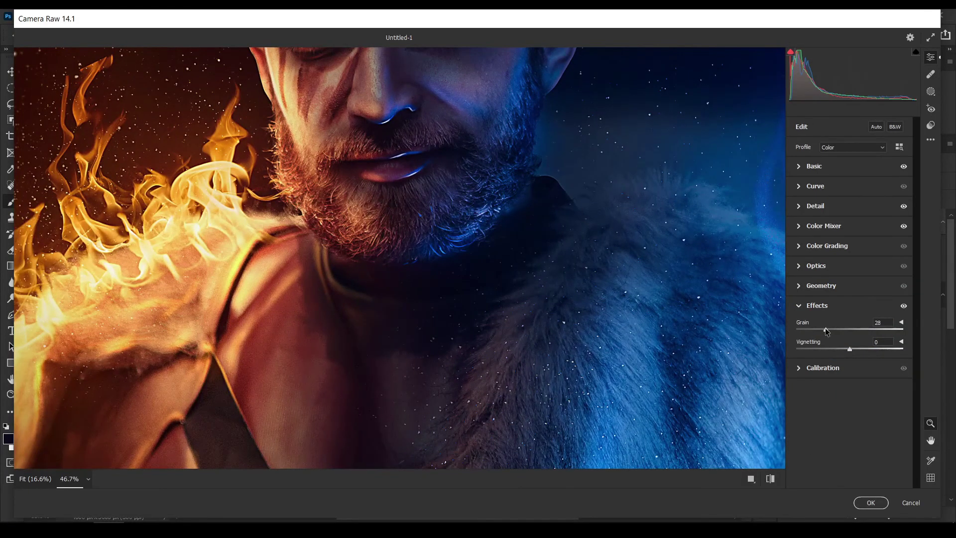
{"action": "left_click", "coordinate": [826, 367]}
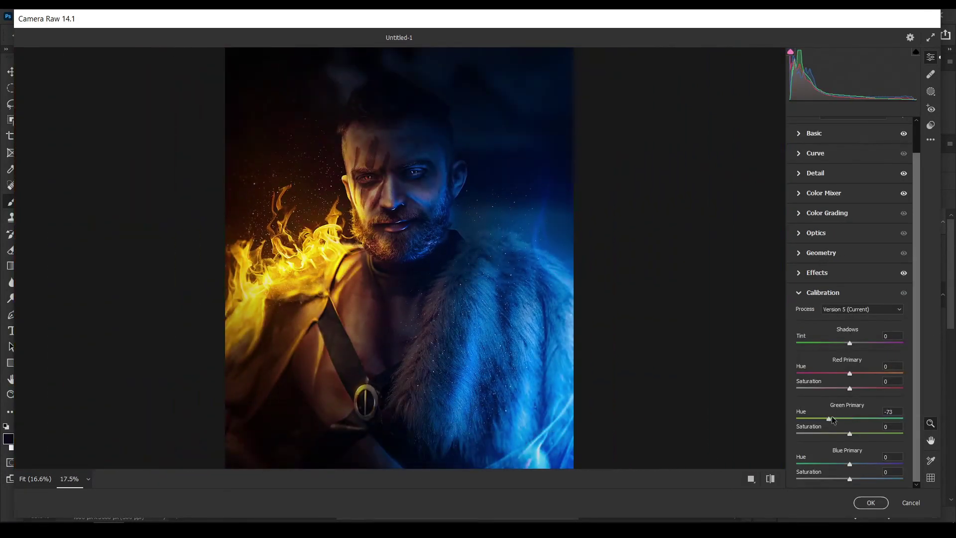
{"action": "left_click", "coordinate": [870, 502]}
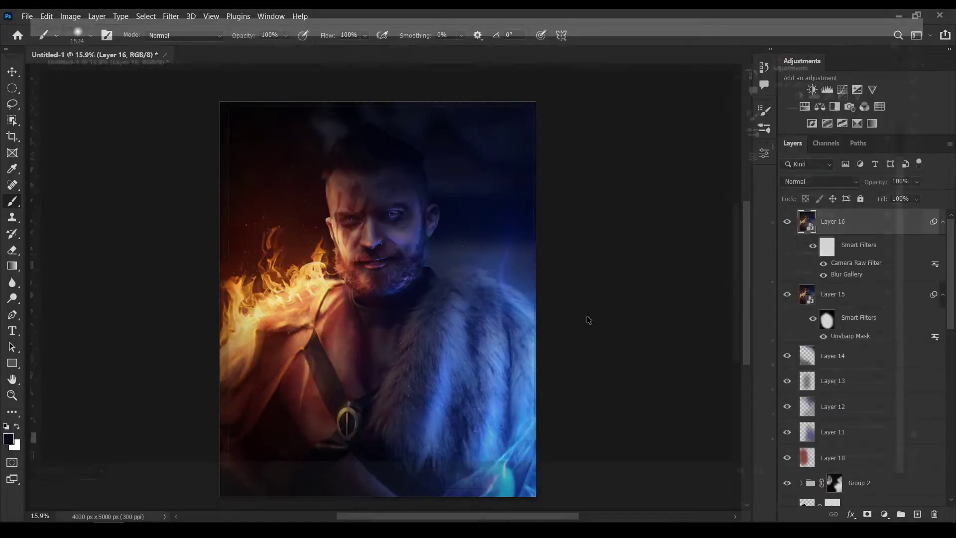